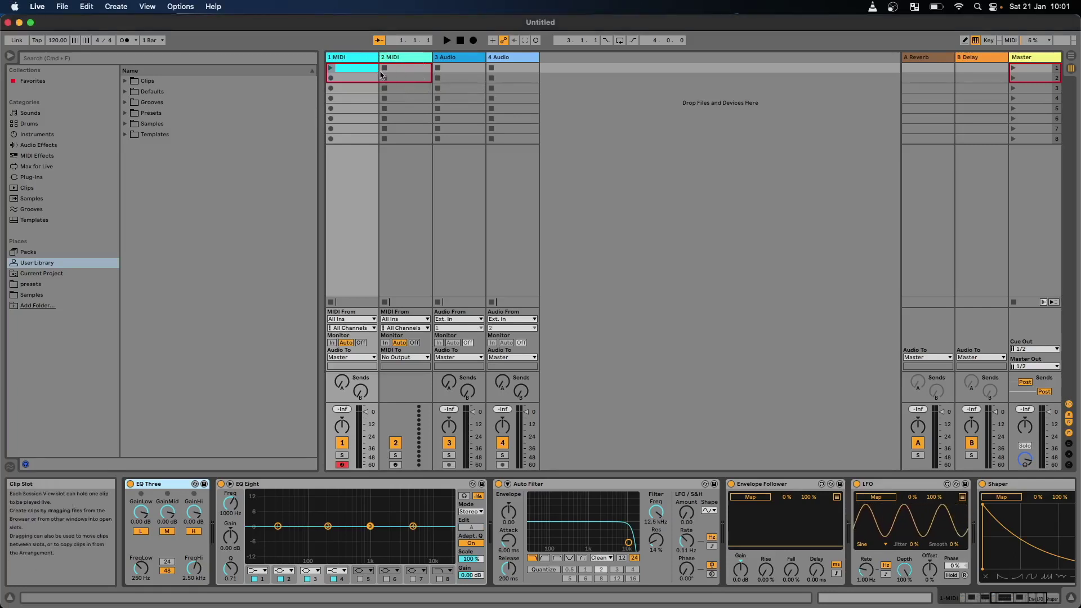
# Select the EQ Eight and Auto Filter devices in Live, then bring up Control Surface Studio's Scripts list.
pyautogui.click(325, 485)
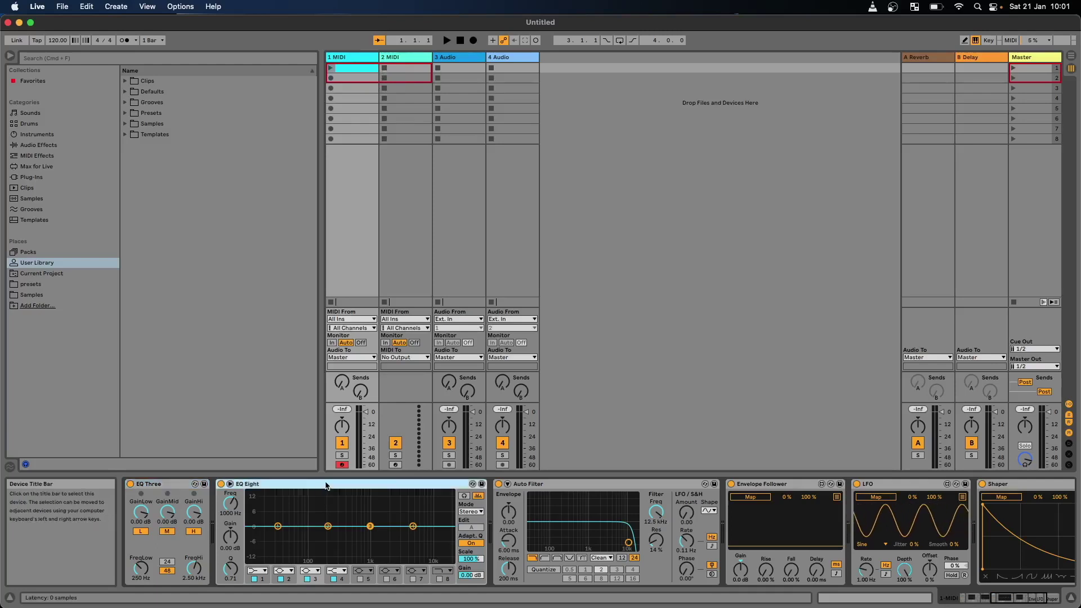
pyautogui.click(567, 485)
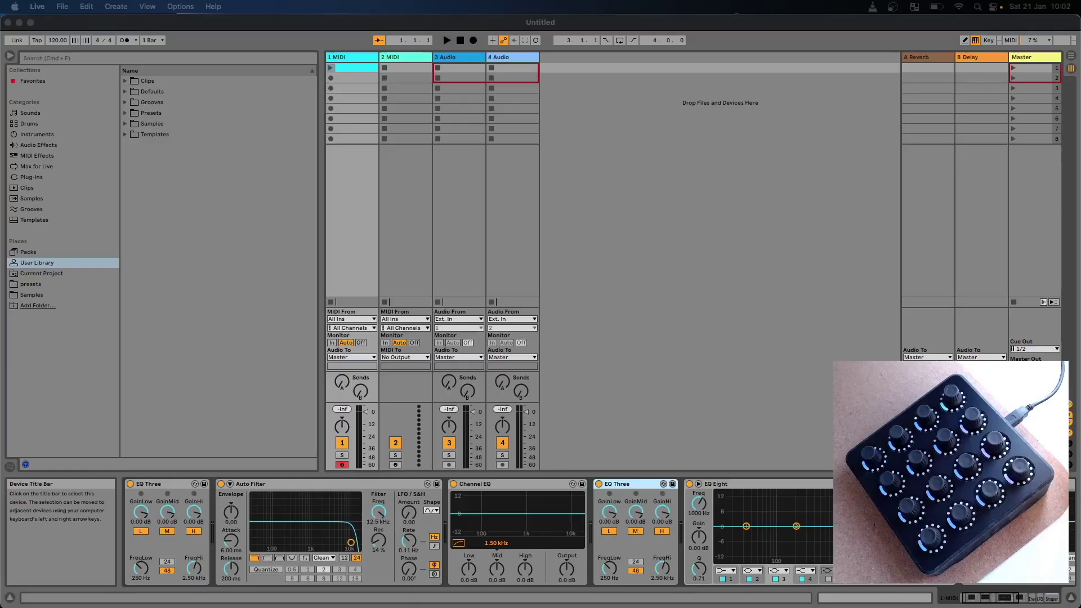
pyautogui.press('super+Tab')
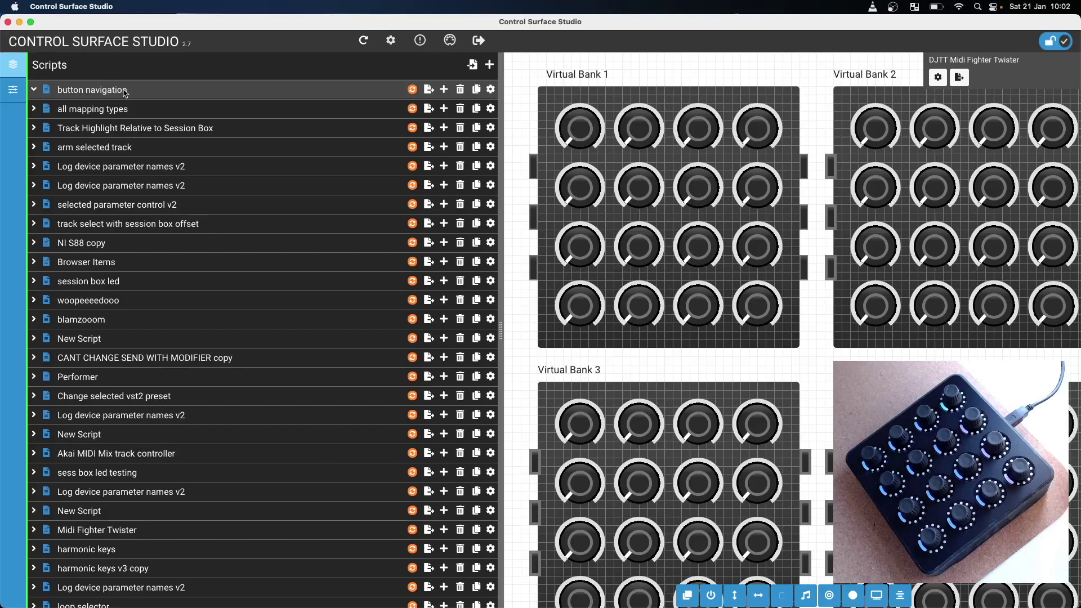
# Add Mode 1 to button navigation with a Highlight Navigation mapping targeting tracks.
pyautogui.click(444, 90)
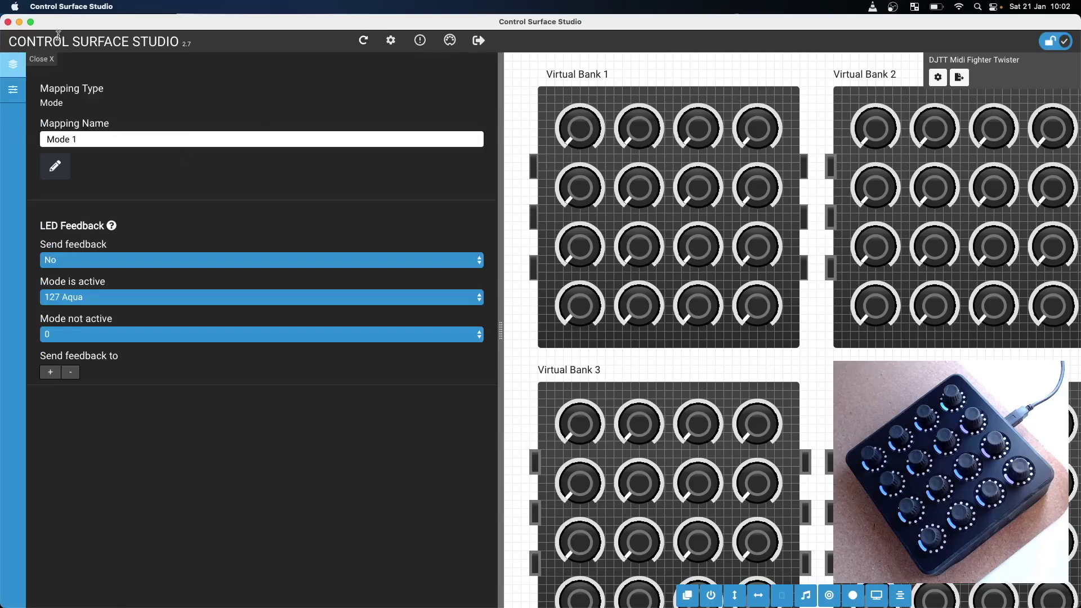
pyautogui.click(45, 60)
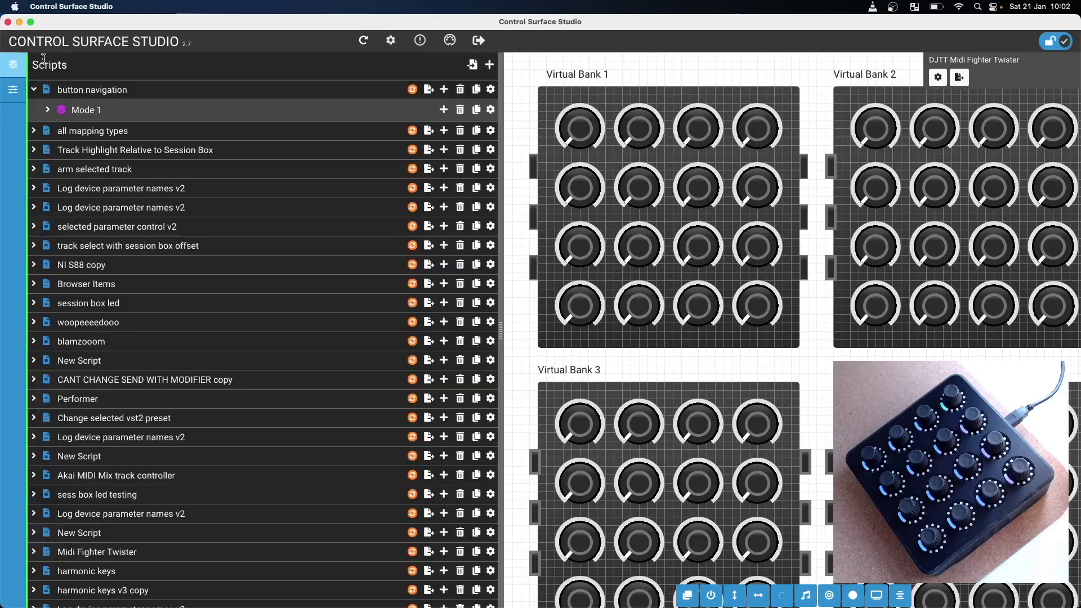
pyautogui.click(444, 110)
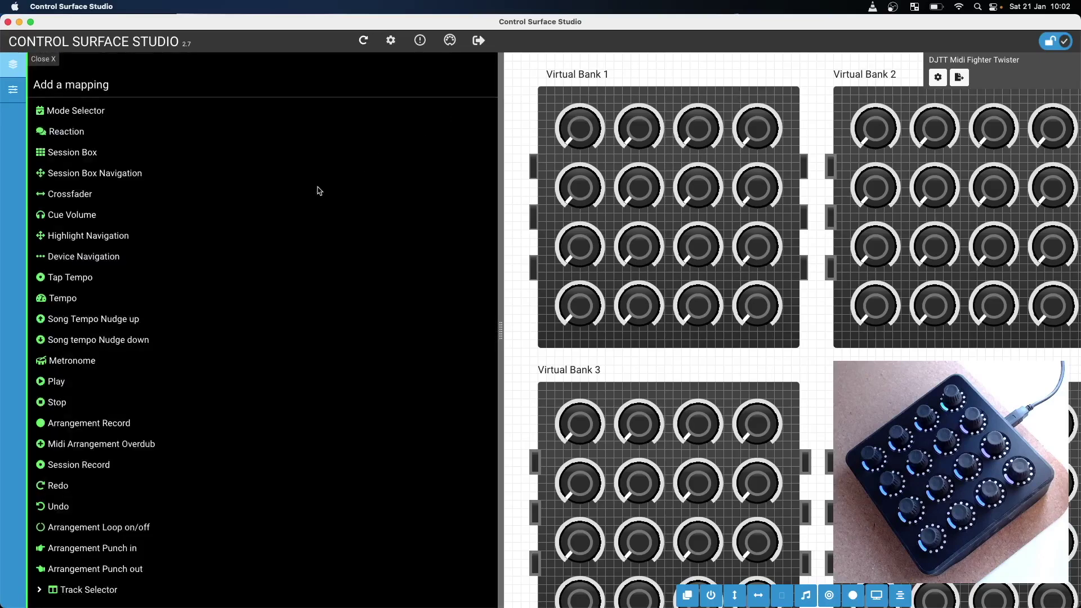
pyautogui.click(103, 237)
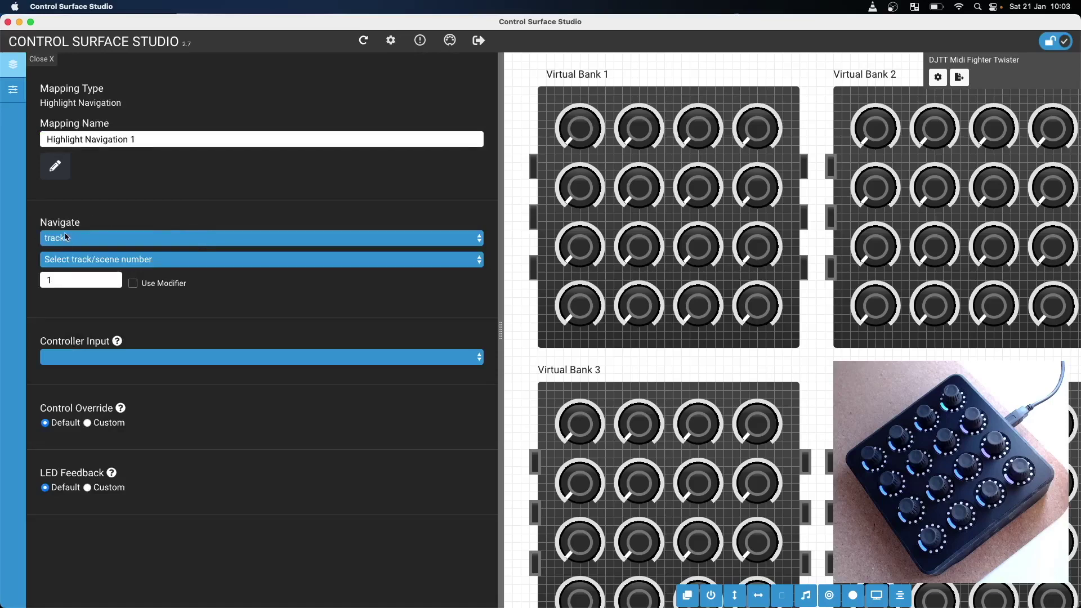
pyautogui.click(95, 244)
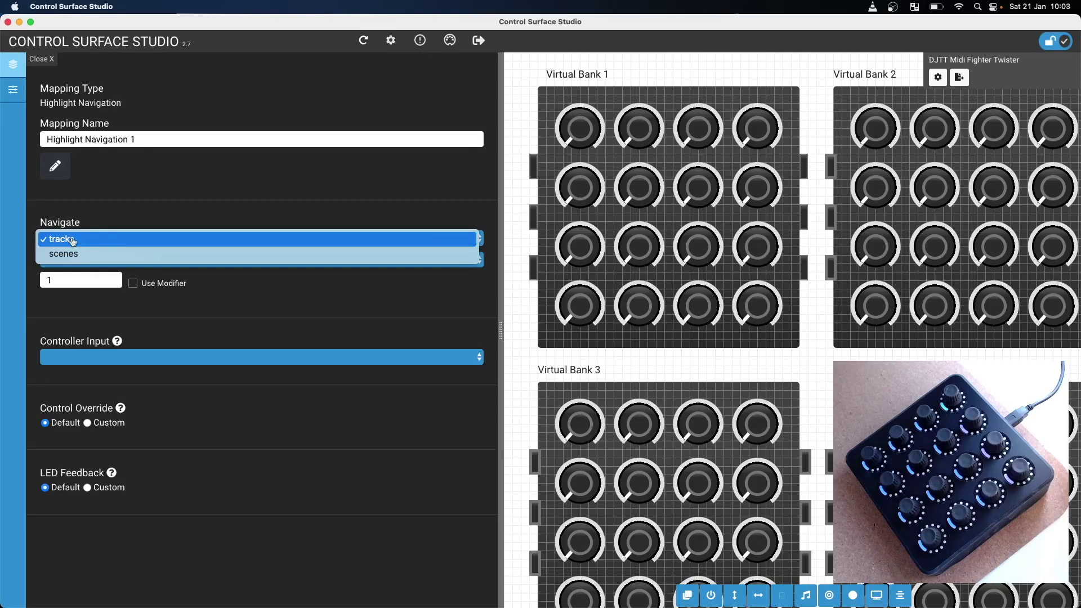
# Check scene highlighting in Live by selecting scene 3, then return to Control Surface Studio.
pyautogui.press('super+Tab')
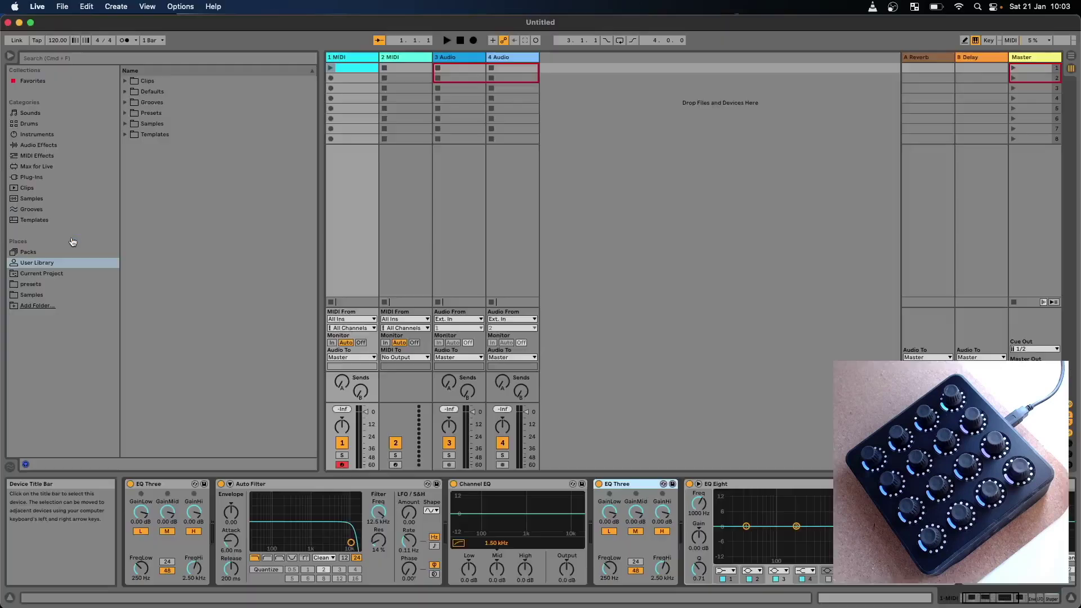
pyautogui.click(1014, 98)
pyautogui.click(1013, 89)
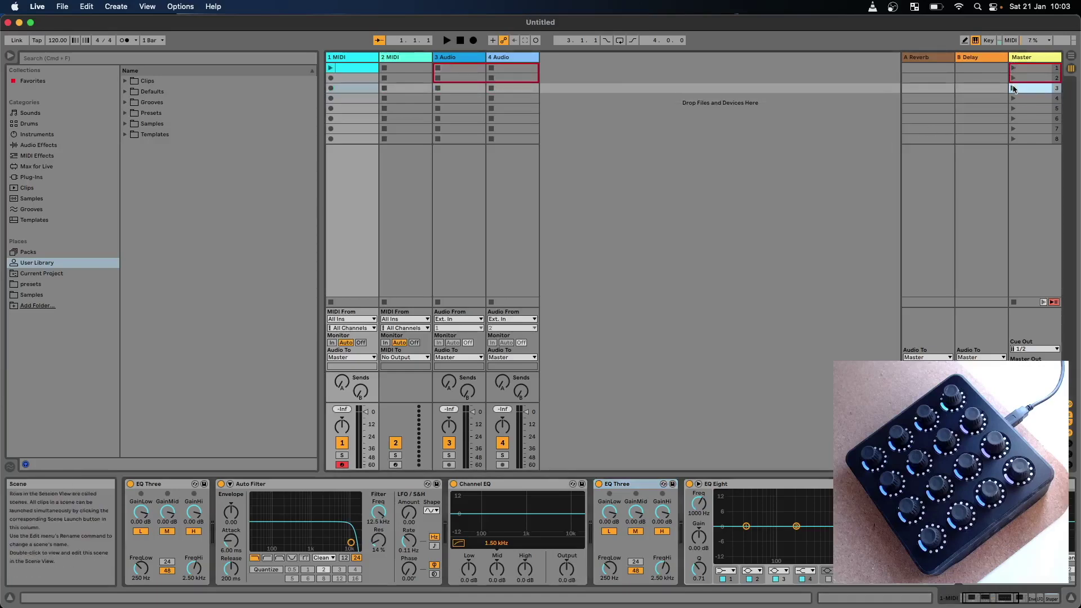
pyautogui.press('super+Tab')
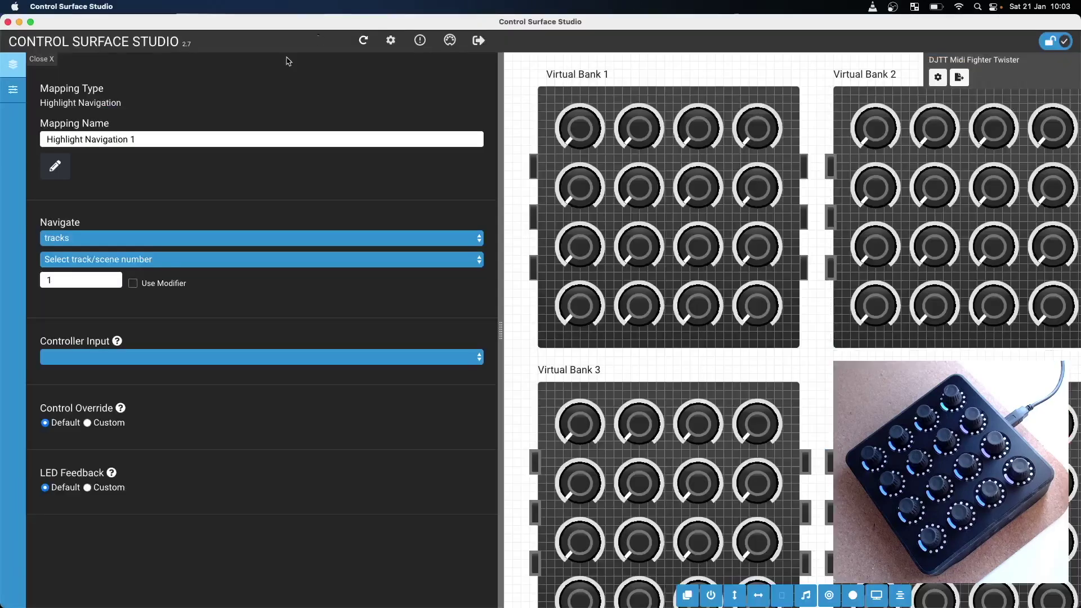
# Keep Navigate on tracks and set the navigation method to Scroll.
pyautogui.click(292, 240)
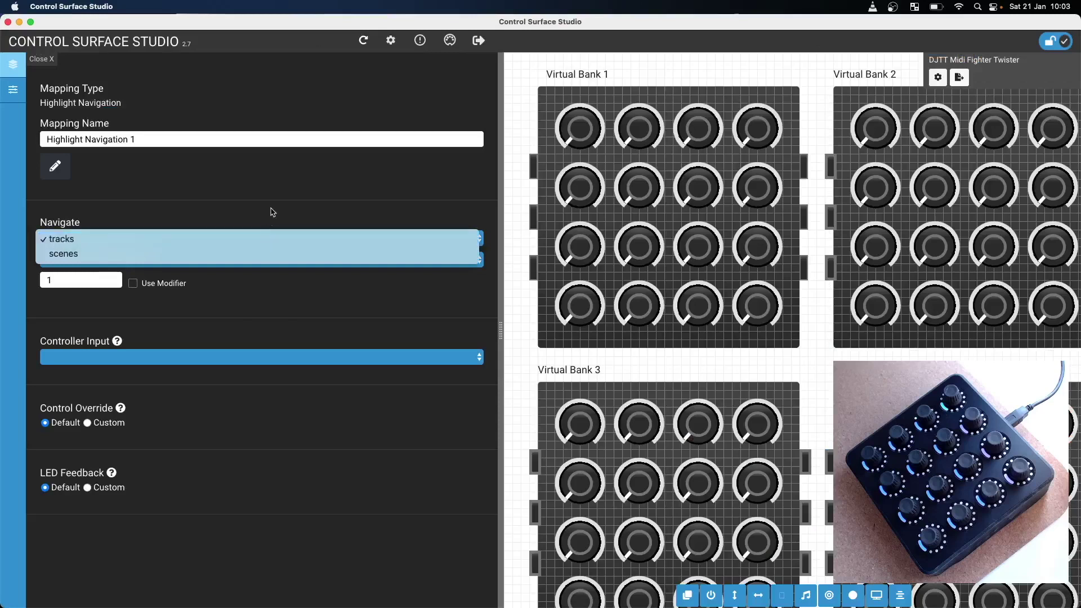
pyautogui.click(269, 239)
pyautogui.click(263, 259)
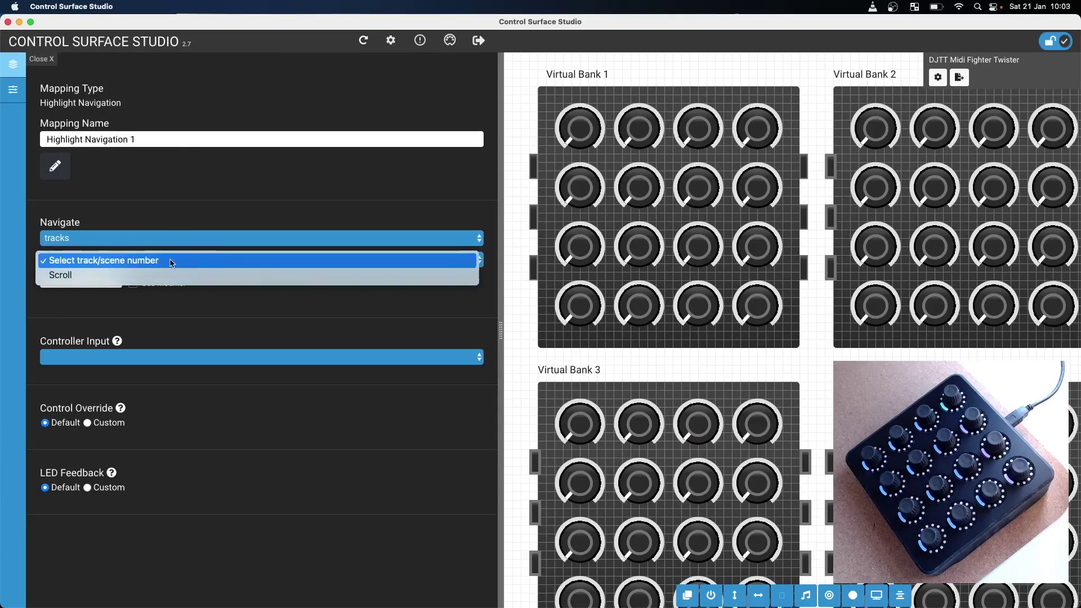
pyautogui.click(73, 275)
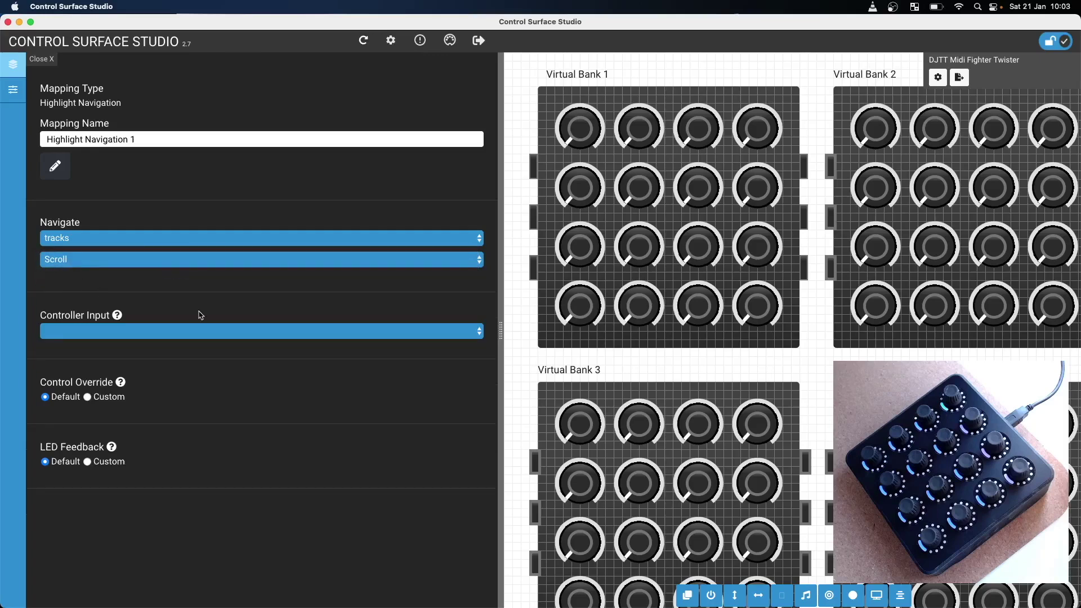
# Assign Button 1 as the mapping's controller input.
pyautogui.click(219, 329)
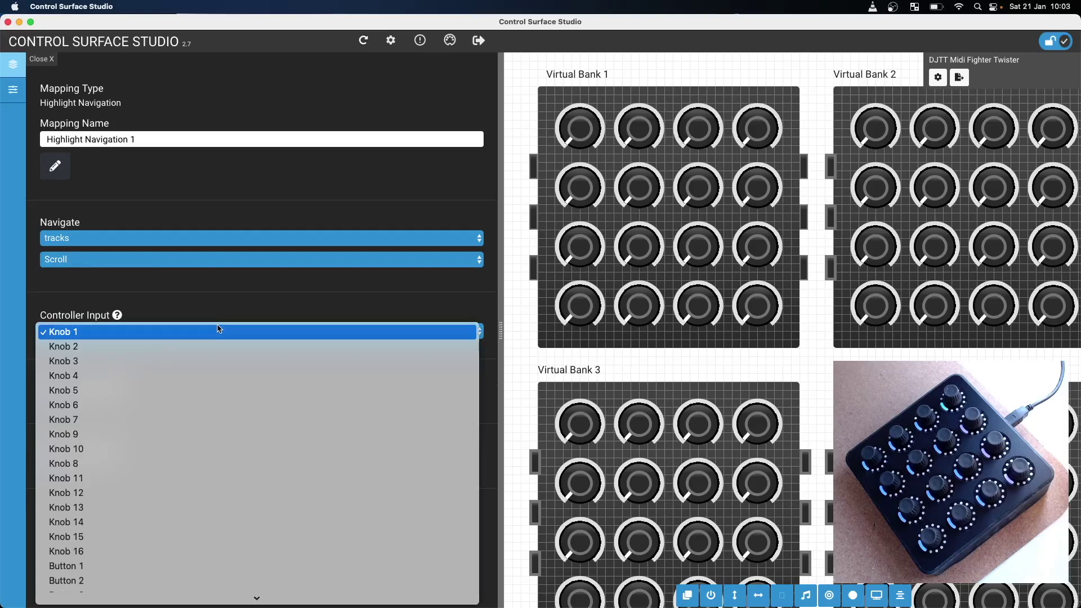
pyautogui.scroll(-4, 213, 383)
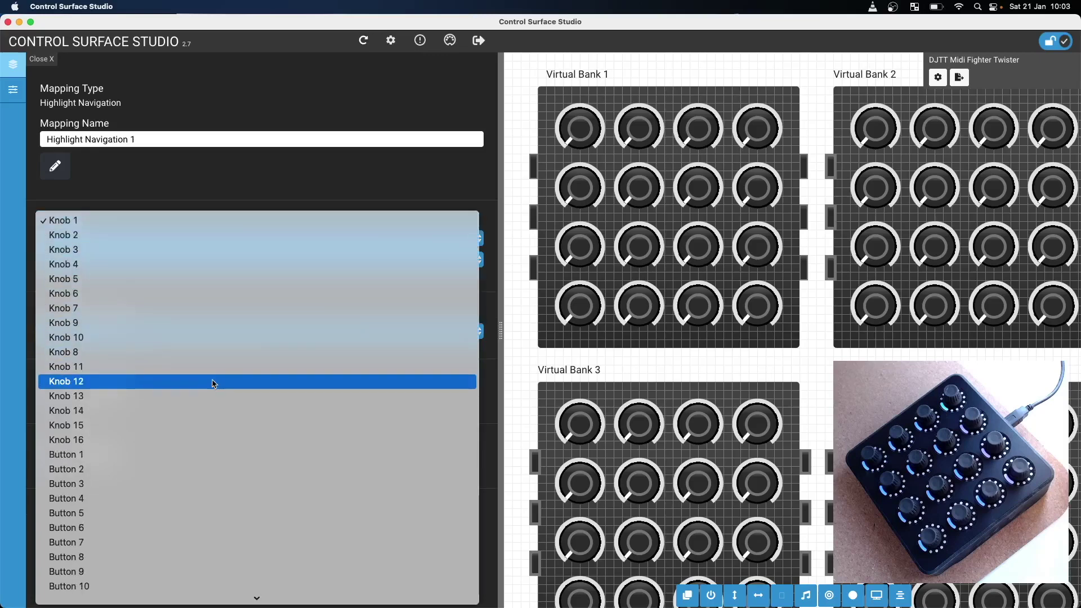
pyautogui.scroll(-3, 213, 383)
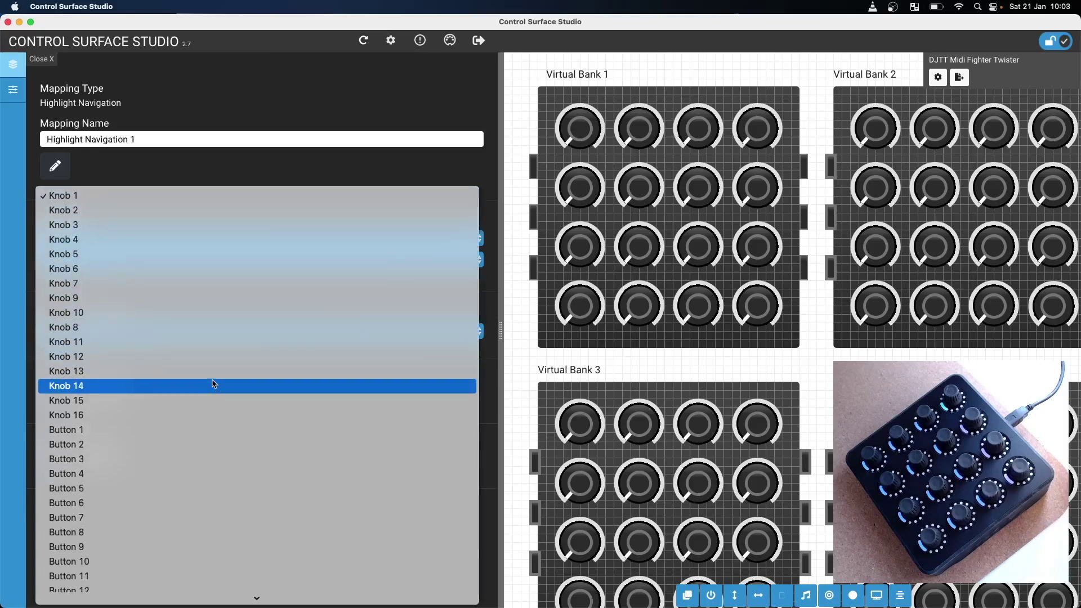
pyautogui.click(212, 381)
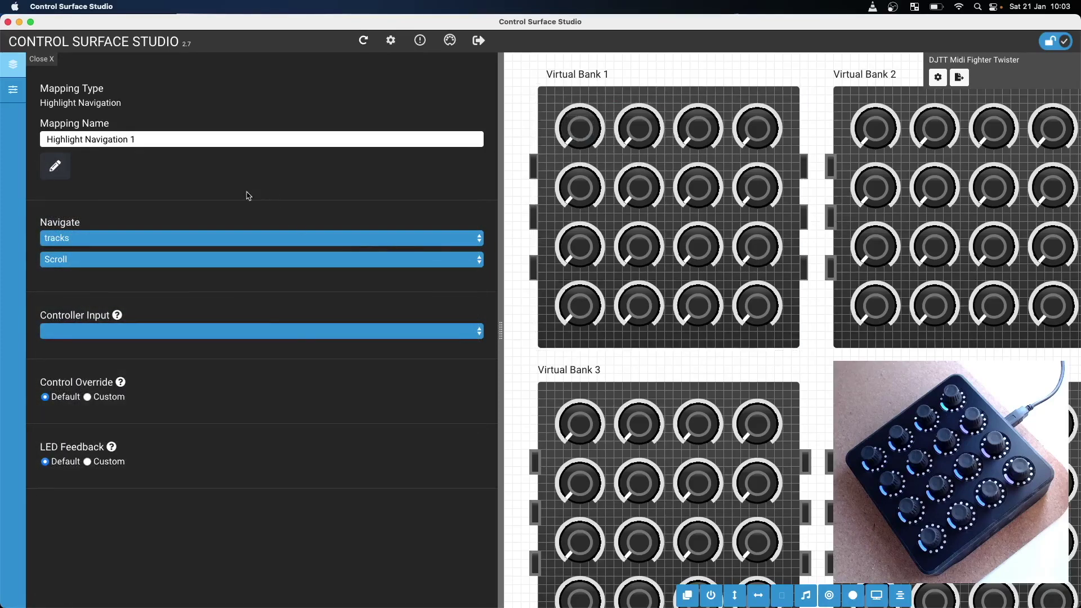
pyautogui.click(270, 332)
pyautogui.scroll(-5, 251, 427)
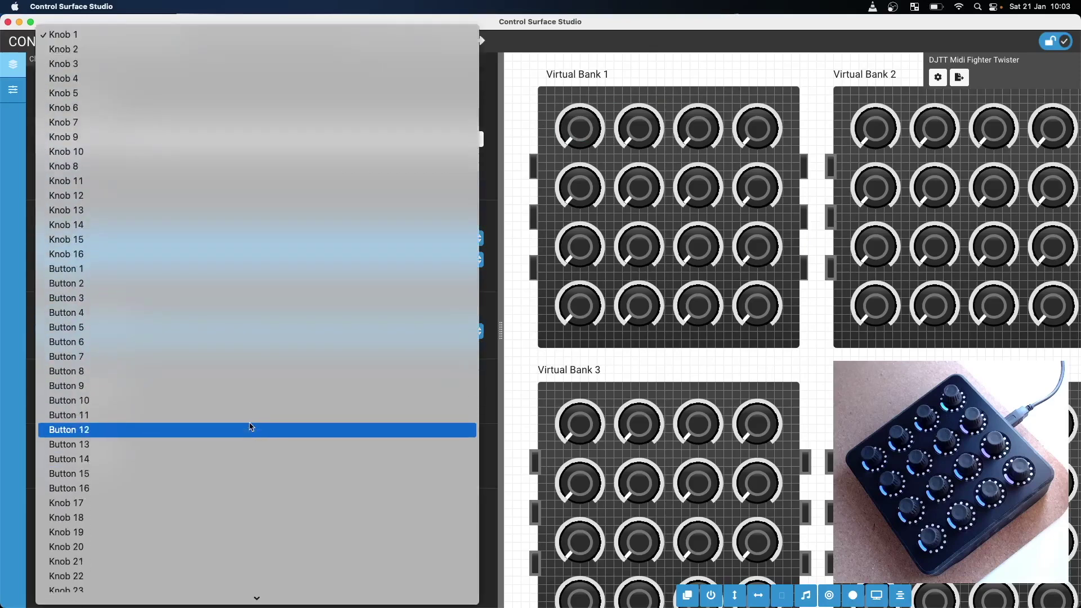
pyautogui.click(262, 271)
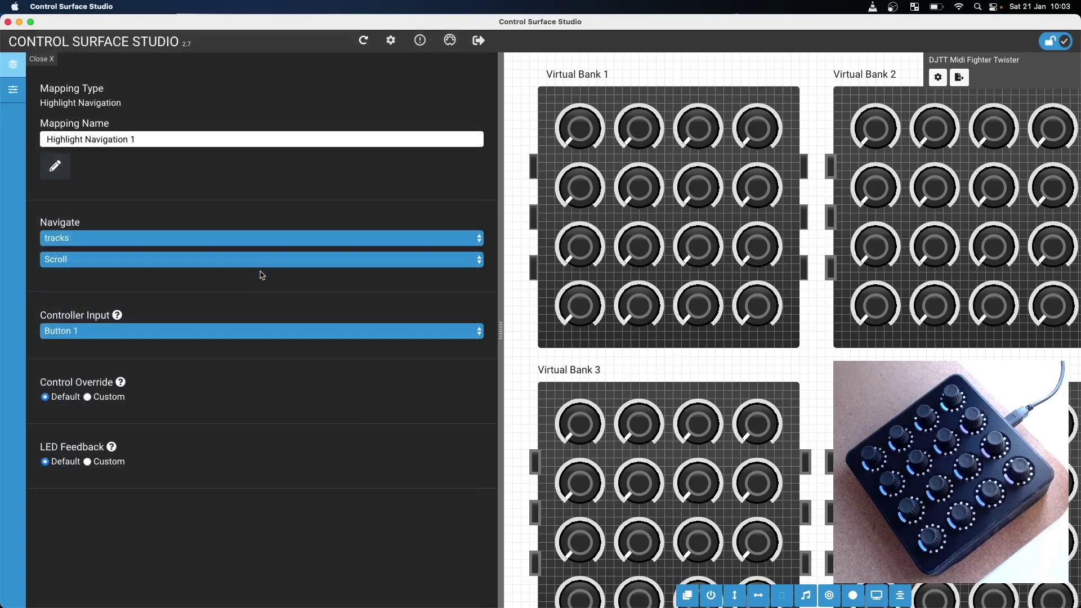
# Set a custom control override of type Decrement with Steps changed from 20 to 1.
pyautogui.click(88, 398)
pyautogui.scroll(-2, 225, 409)
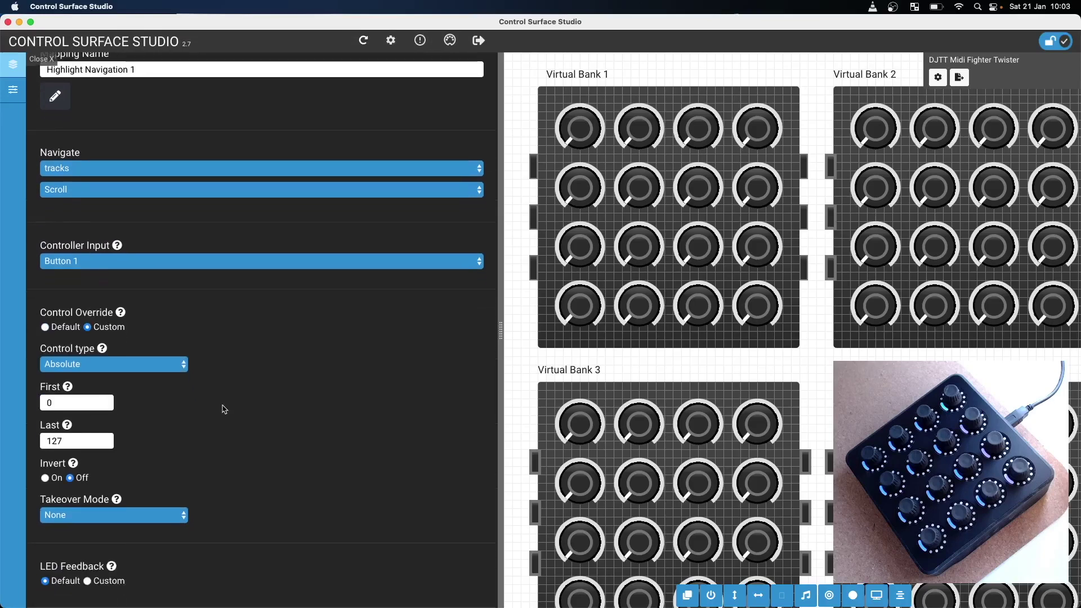
pyautogui.click(177, 369)
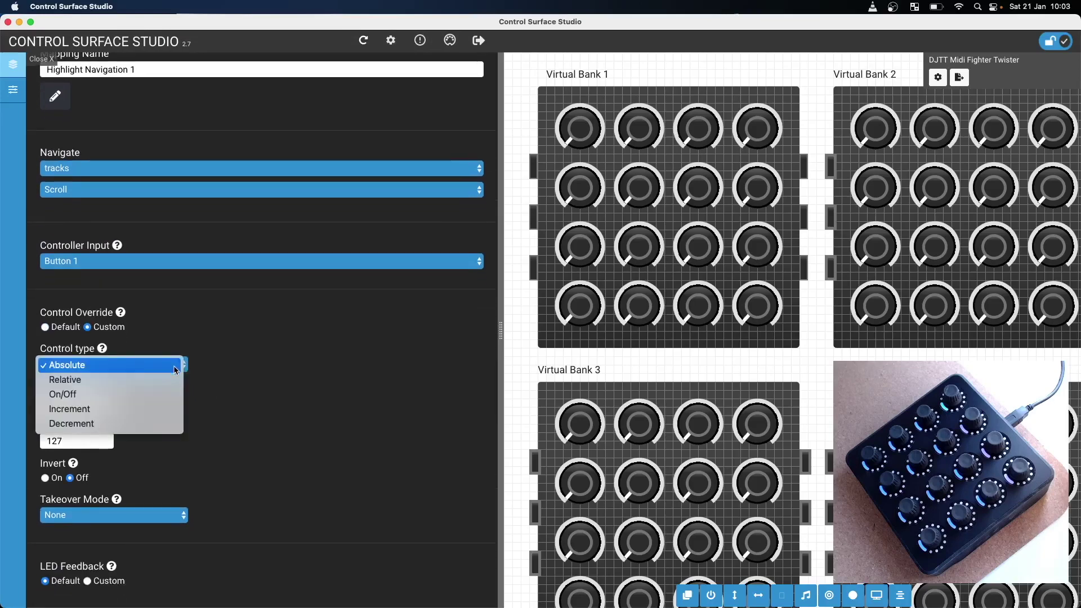
pyautogui.click(160, 430)
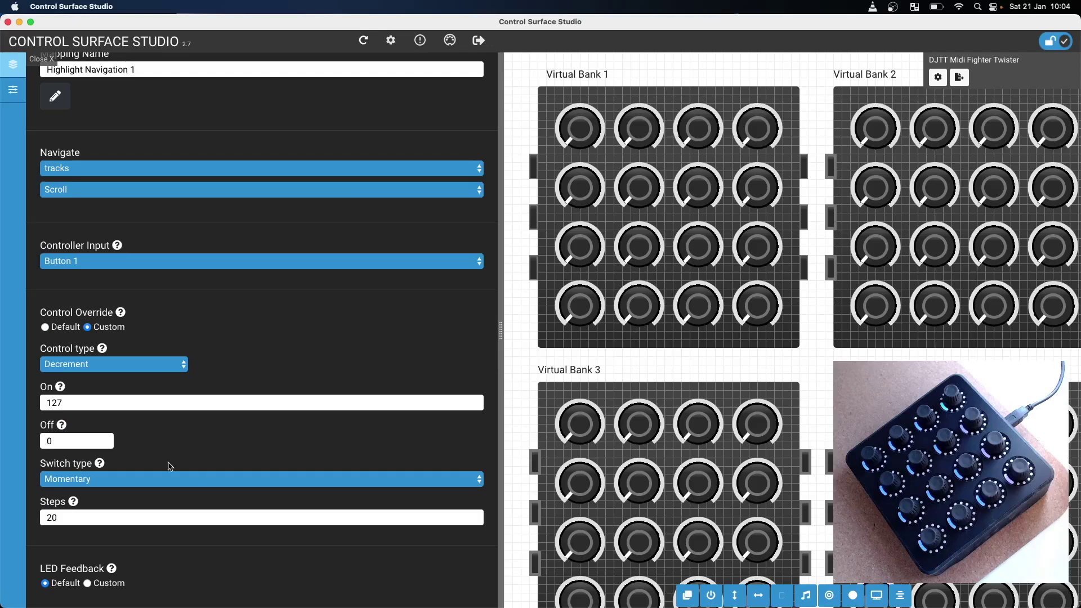
pyautogui.click(74, 518)
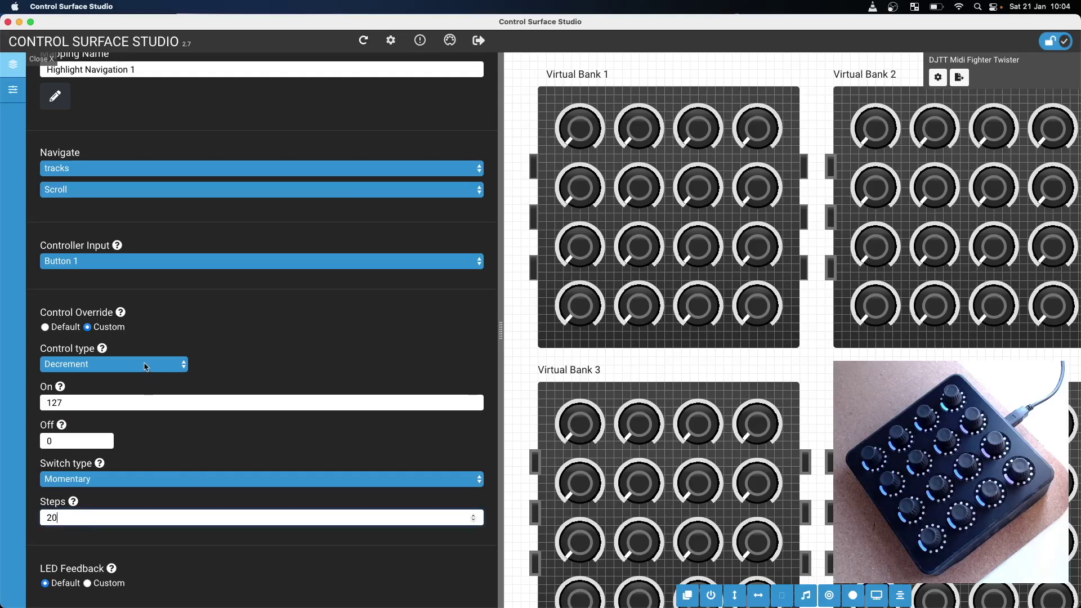
pyautogui.press('BackSpace')
pyautogui.press('BackSpace')
pyautogui.write('1')
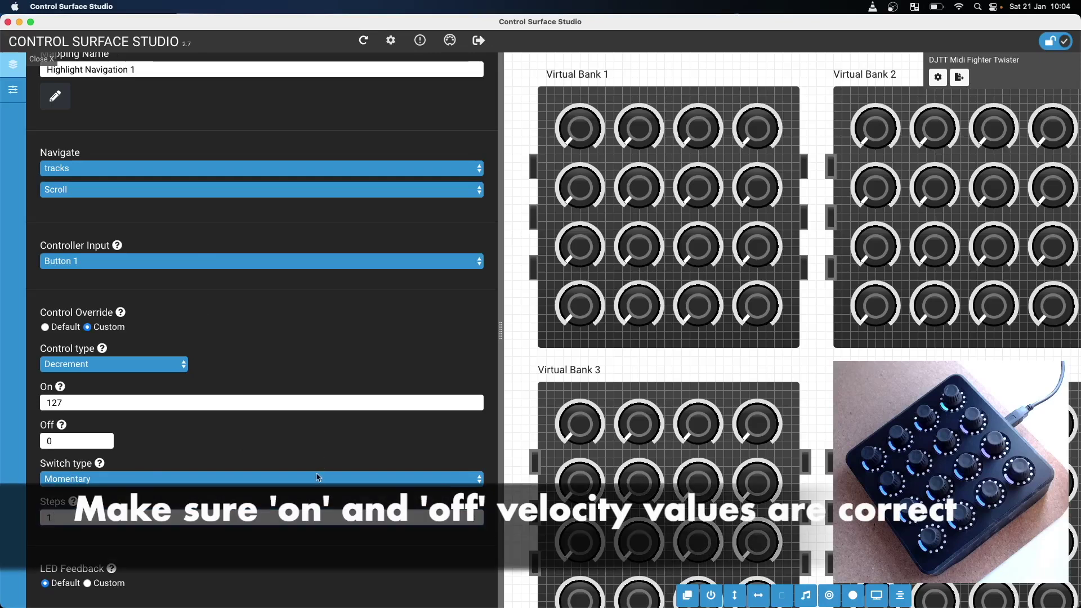
# Rename the mapping to 'track navigation left' and close the editor.
pyautogui.scroll(3, 129, 338)
pyautogui.tripleClick(130, 139)
pyautogui.write('tr')
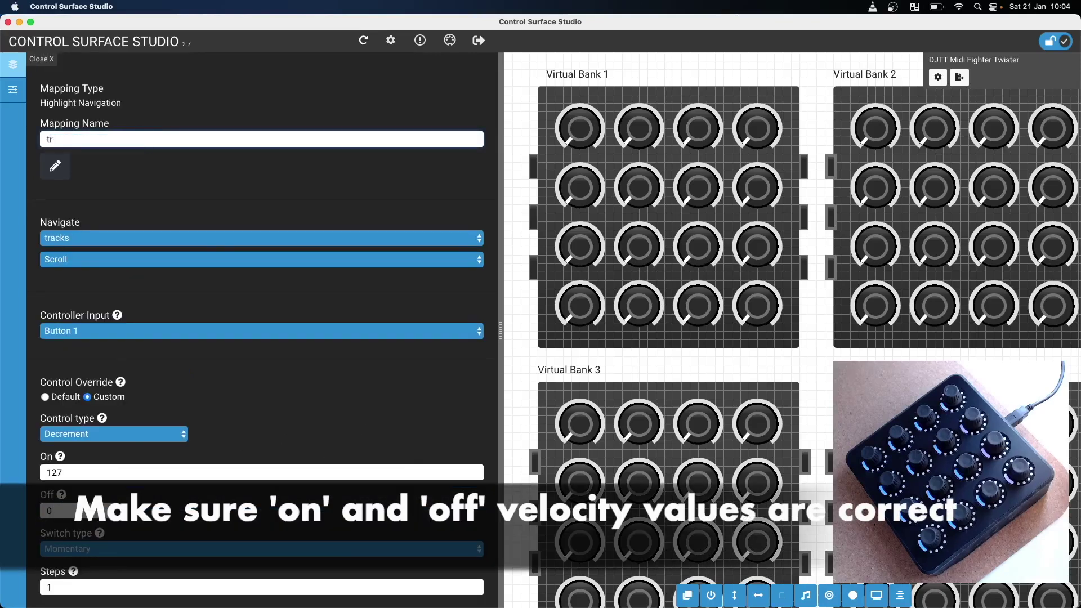
pyautogui.write('ack navigation left')
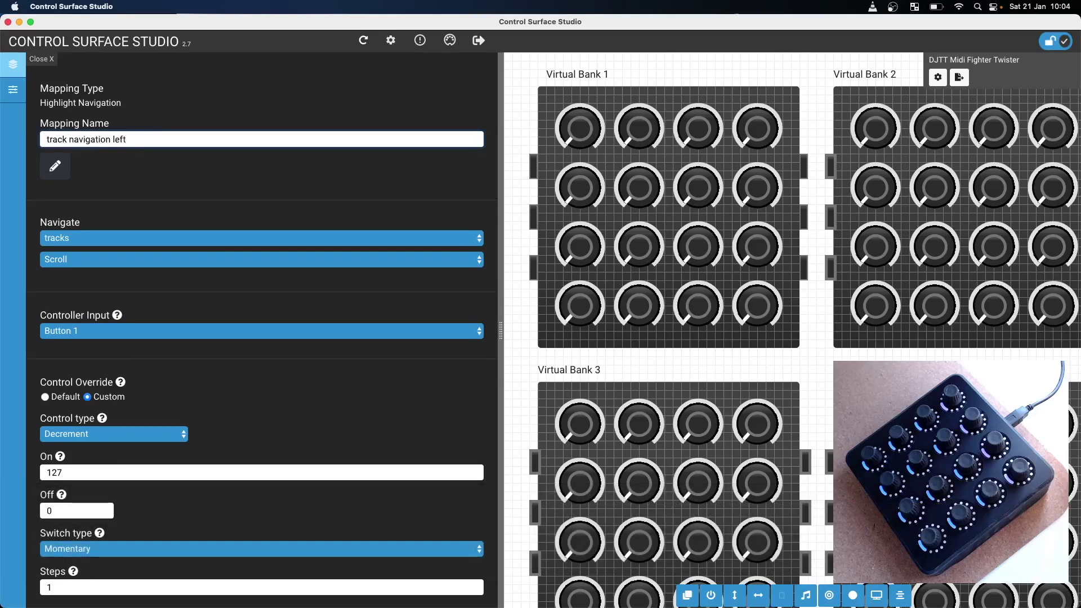
pyautogui.click(42, 58)
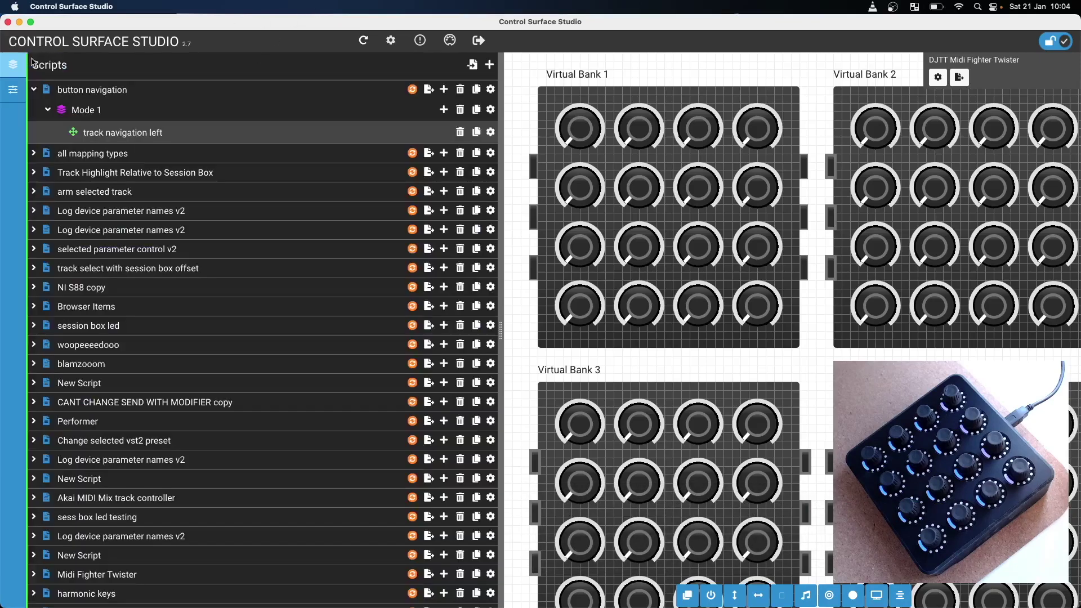
# Duplicate track navigation left as 'track navigation right' and assign it Button 2.
pyautogui.click(477, 133)
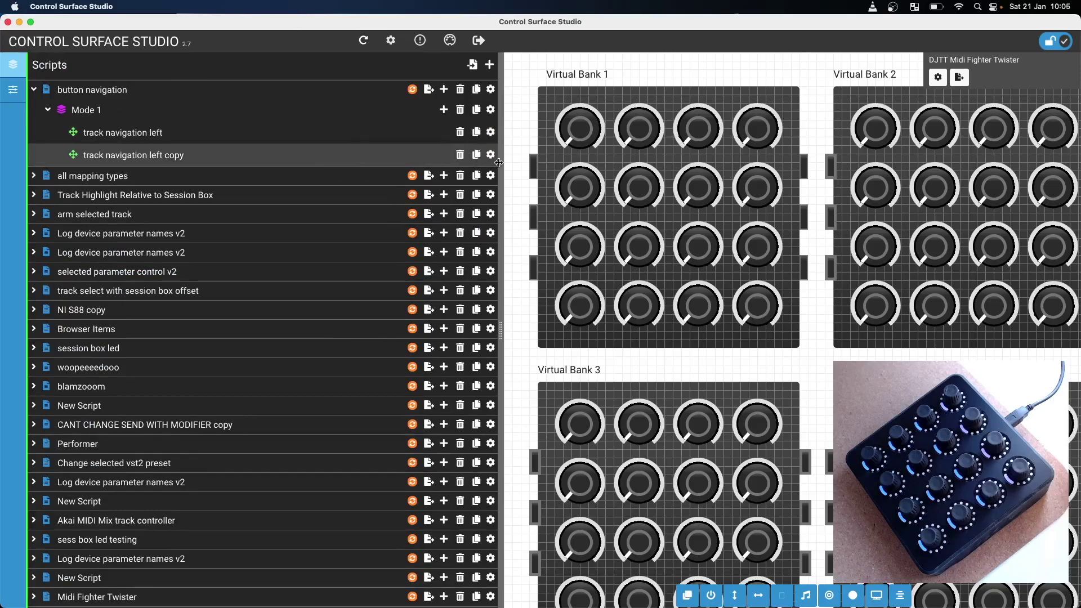
pyautogui.click(491, 156)
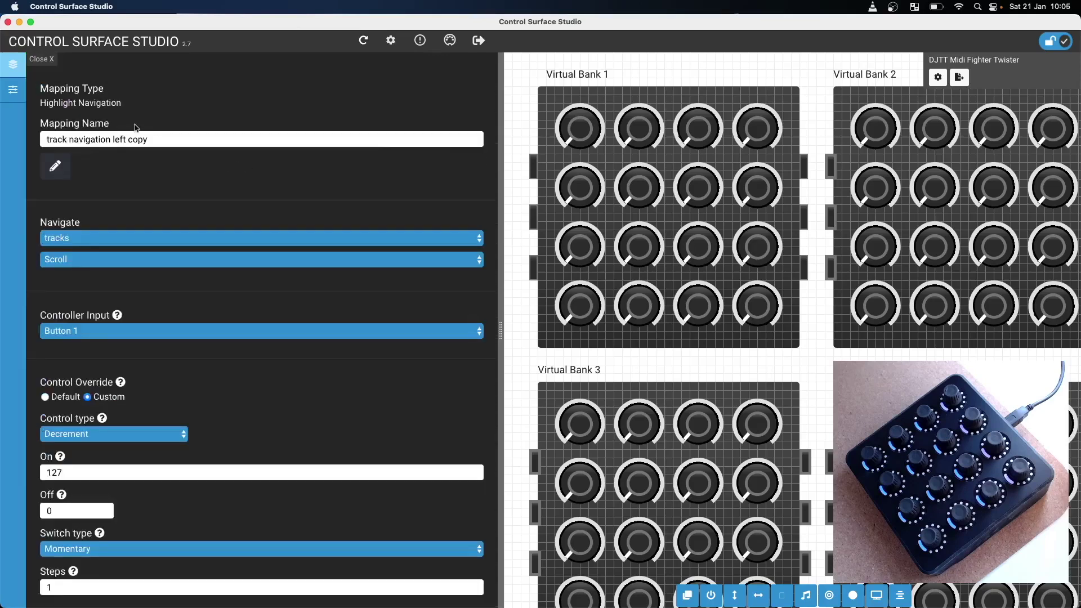
pyautogui.moveTo(113, 139); pyautogui.dragTo(163, 138)
pyautogui.write('righ')
pyautogui.scroll(-2, 237, 299)
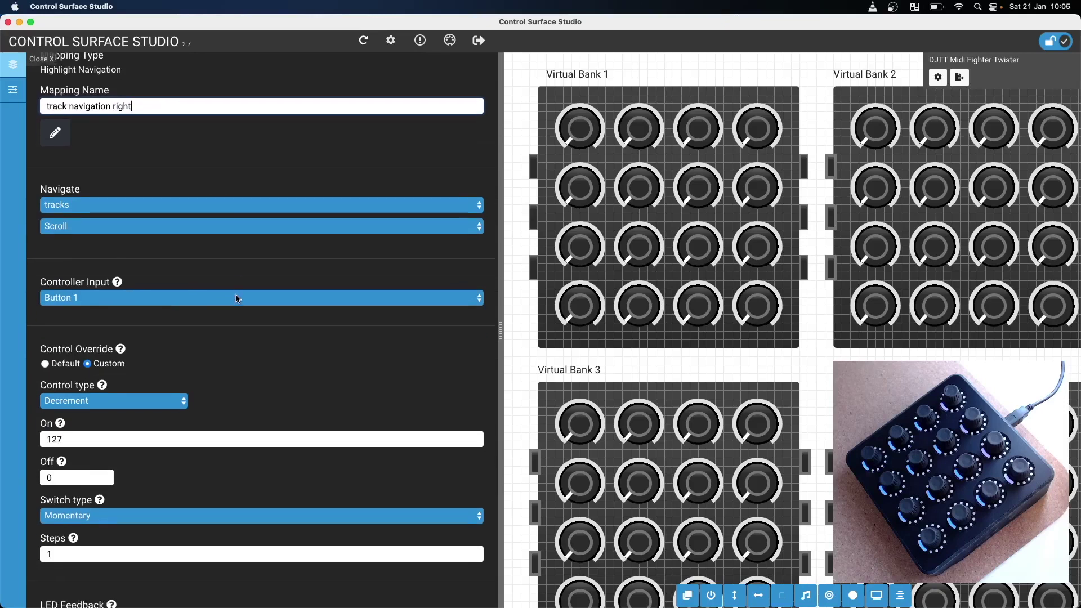
pyautogui.click(236, 298)
pyautogui.click(236, 311)
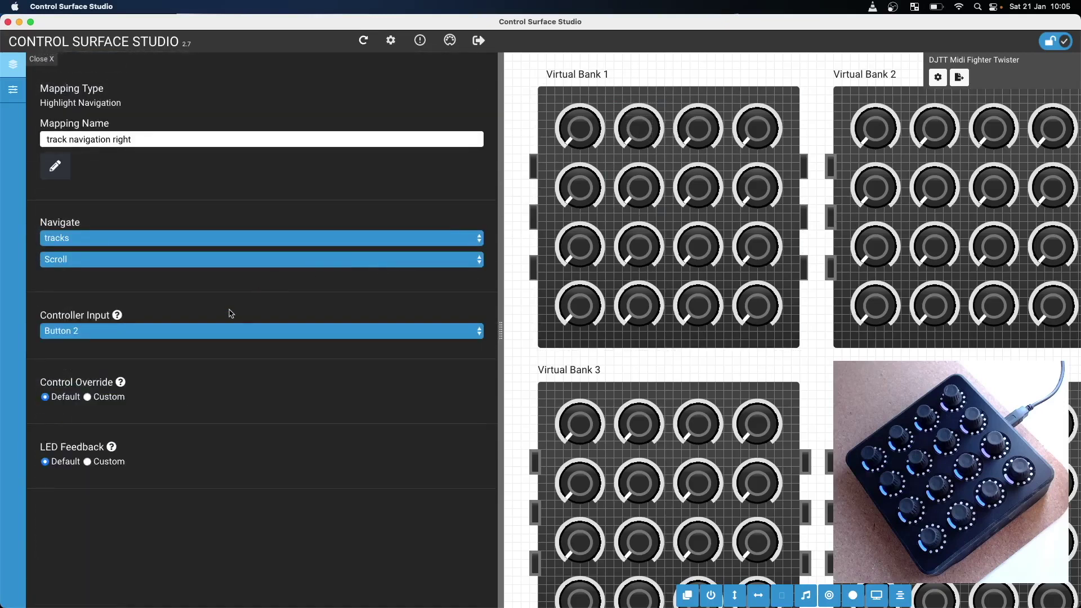
# Give it a custom Increment control override, leaving Steps at 1.
pyautogui.click(87, 397)
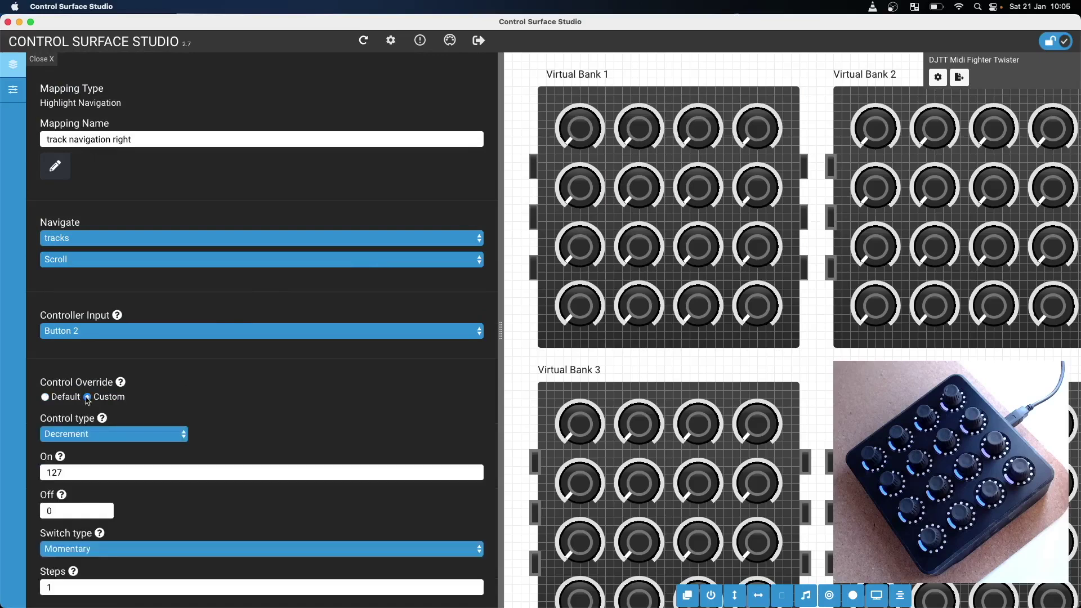
pyautogui.scroll(-2, 96, 397)
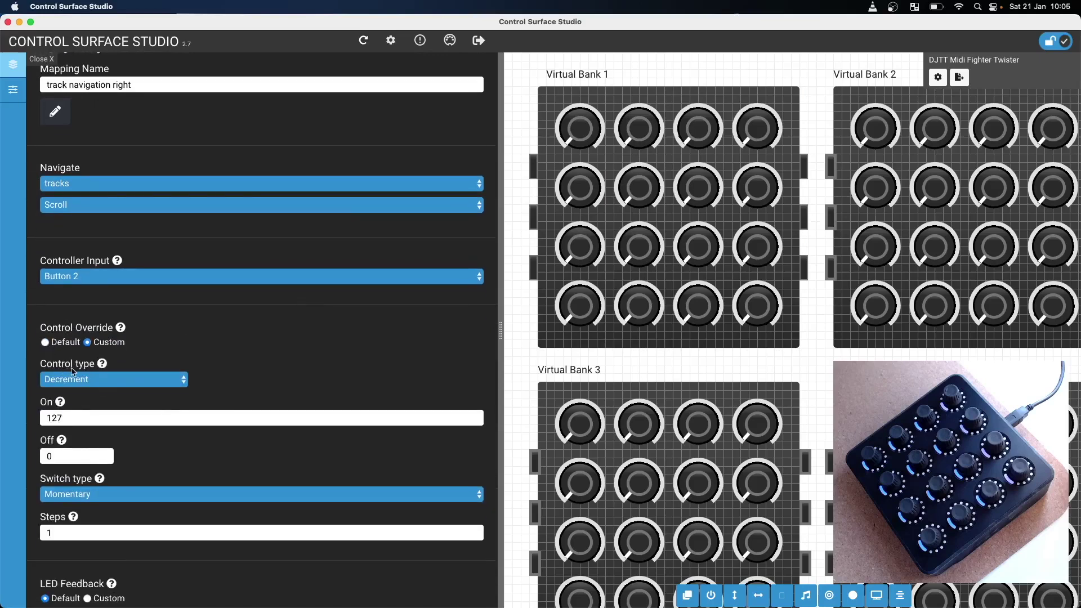
pyautogui.click(79, 380)
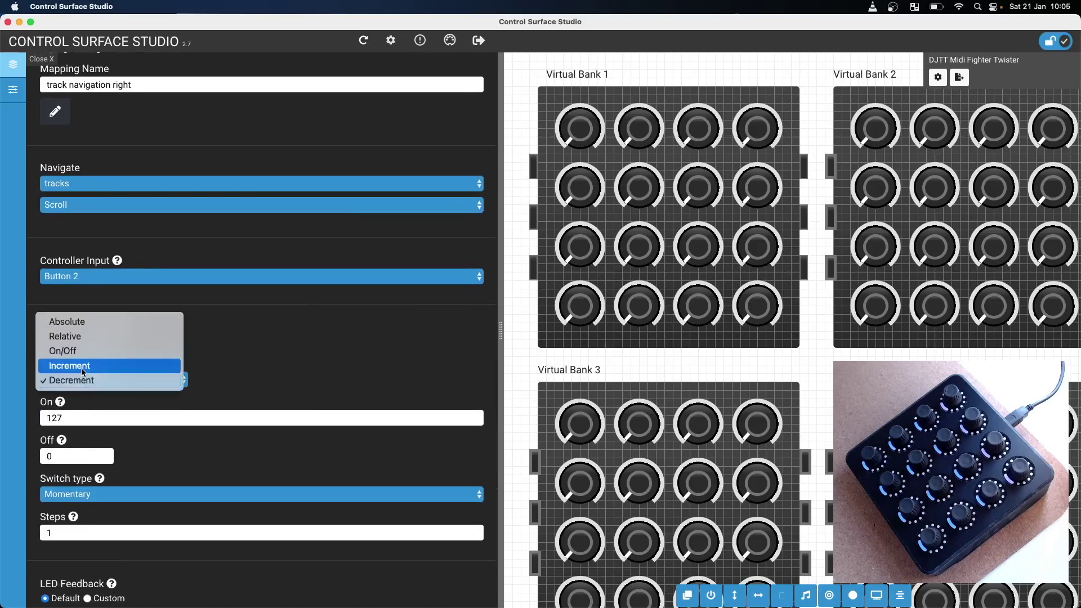
pyautogui.click(70, 366)
pyautogui.scroll(-1, 97, 415)
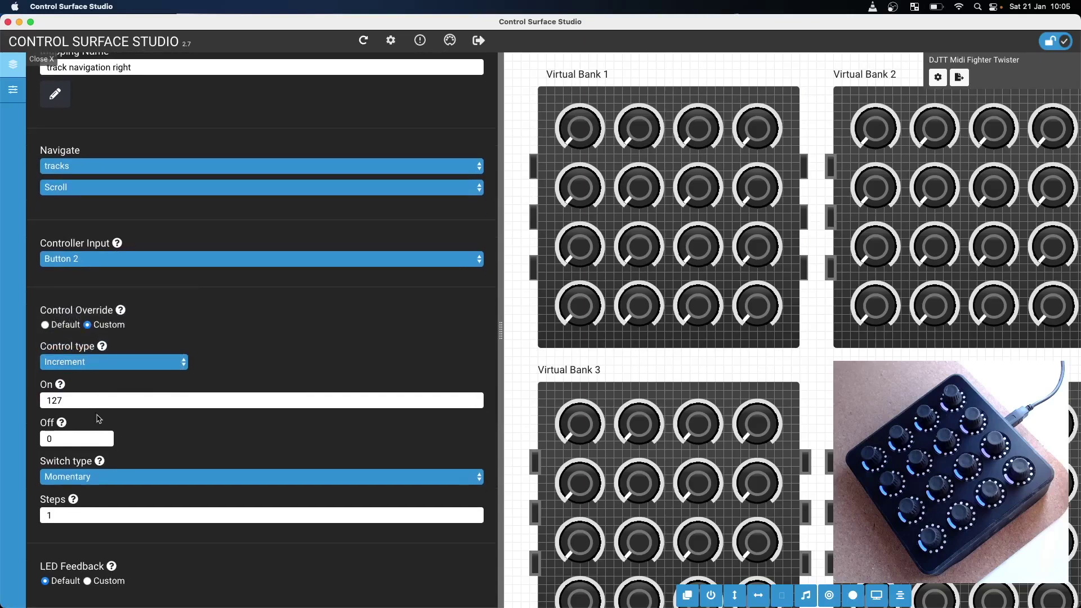
pyautogui.moveTo(58, 517); pyautogui.dragTo(47, 519)
pyautogui.click(48, 518)
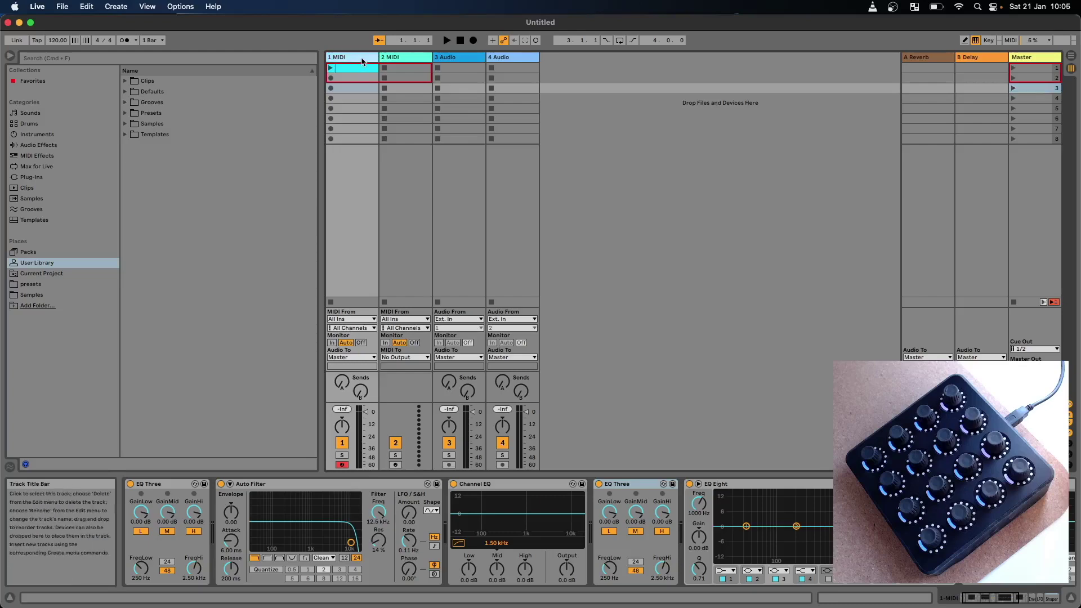
# Select tracks 2 MIDI, 3 Audio and 4 Audio in Live, then save and reinstall the script.
pyautogui.click(386, 59)
pyautogui.click(447, 62)
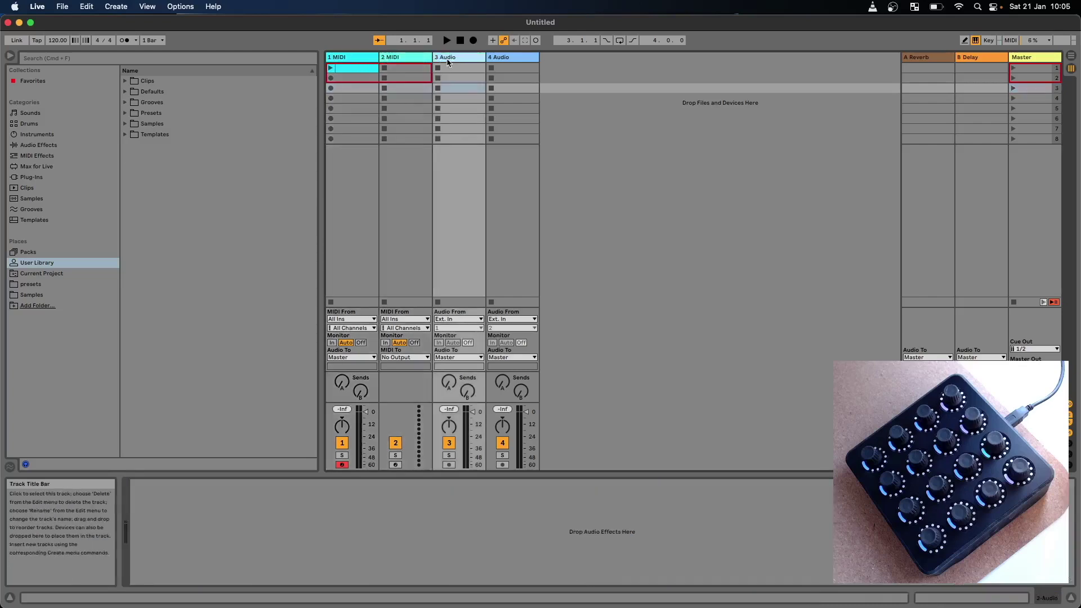
pyautogui.click(498, 58)
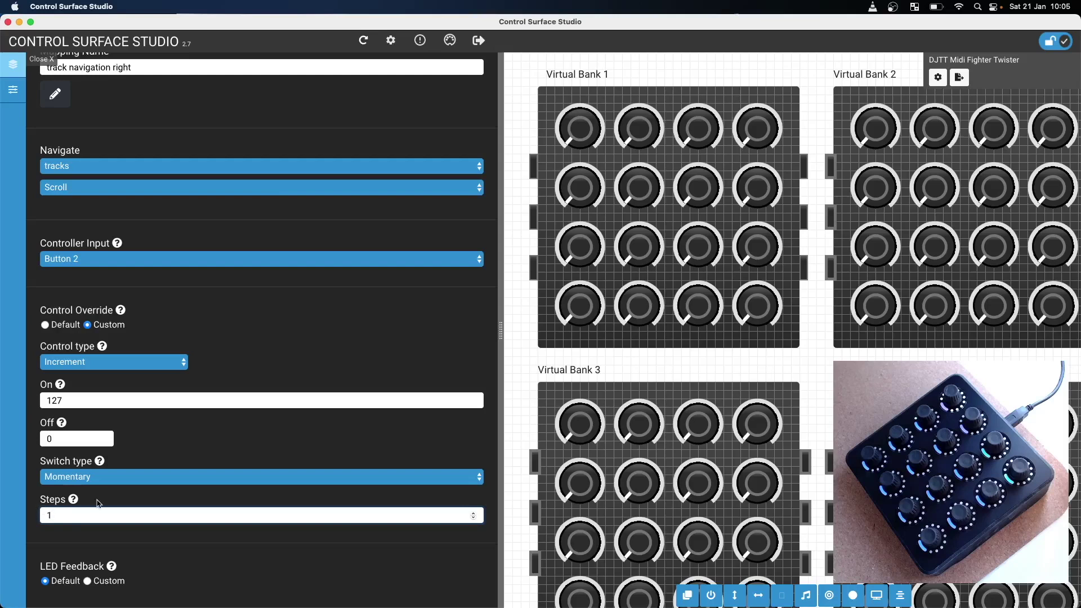
pyautogui.press('Return')
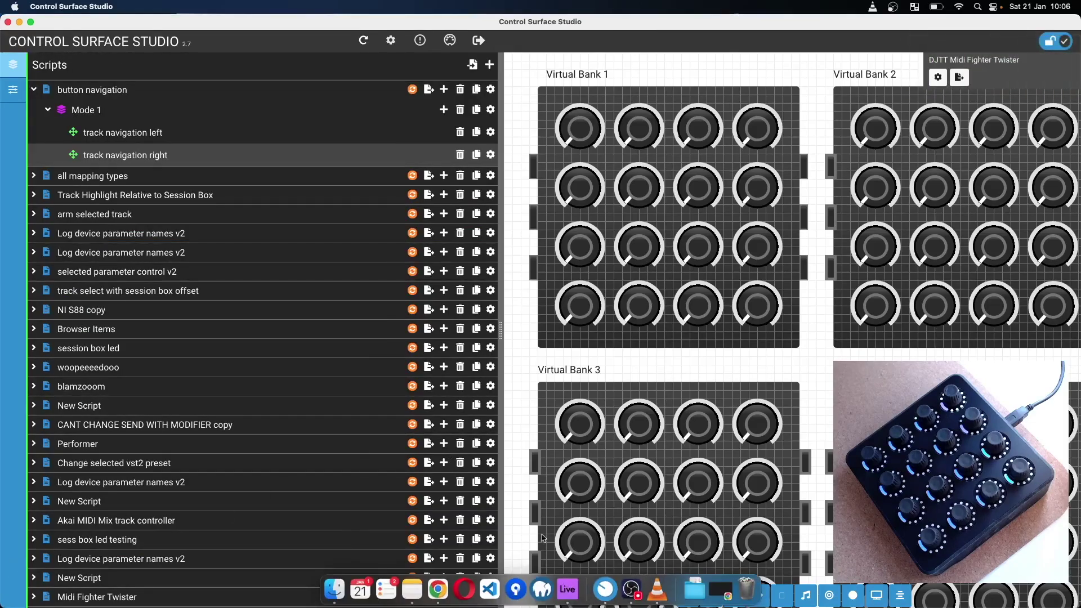
# Quit and reopen Ableton Live, confirm css_button_navigation in MIDI preferences, then return to Control Surface Studio.
pyautogui.rightClick(568, 595)
pyautogui.click(580, 558)
pyautogui.click(568, 588)
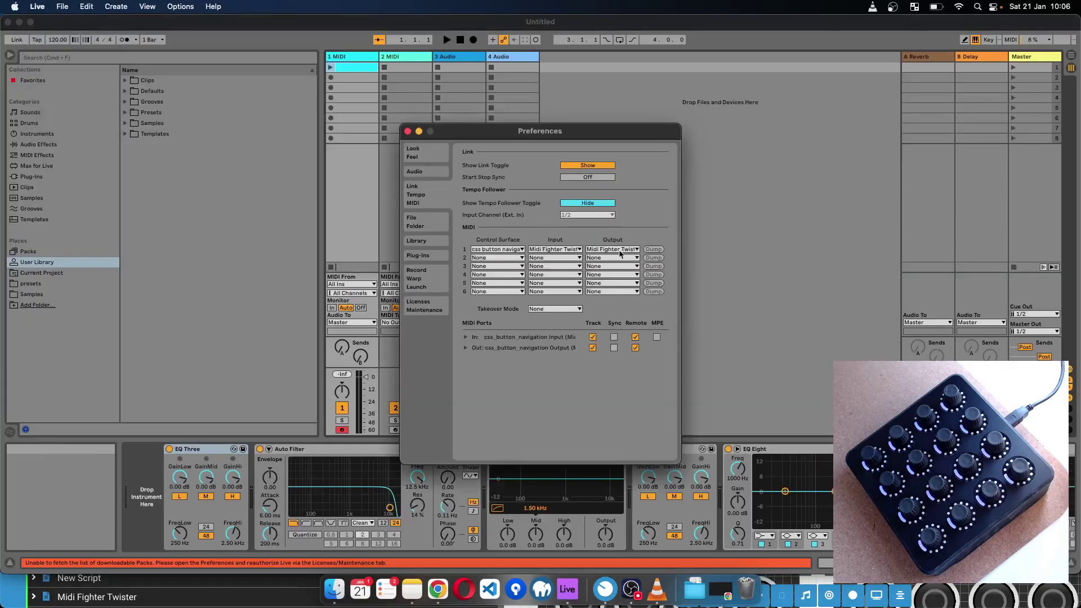
pyautogui.click(407, 131)
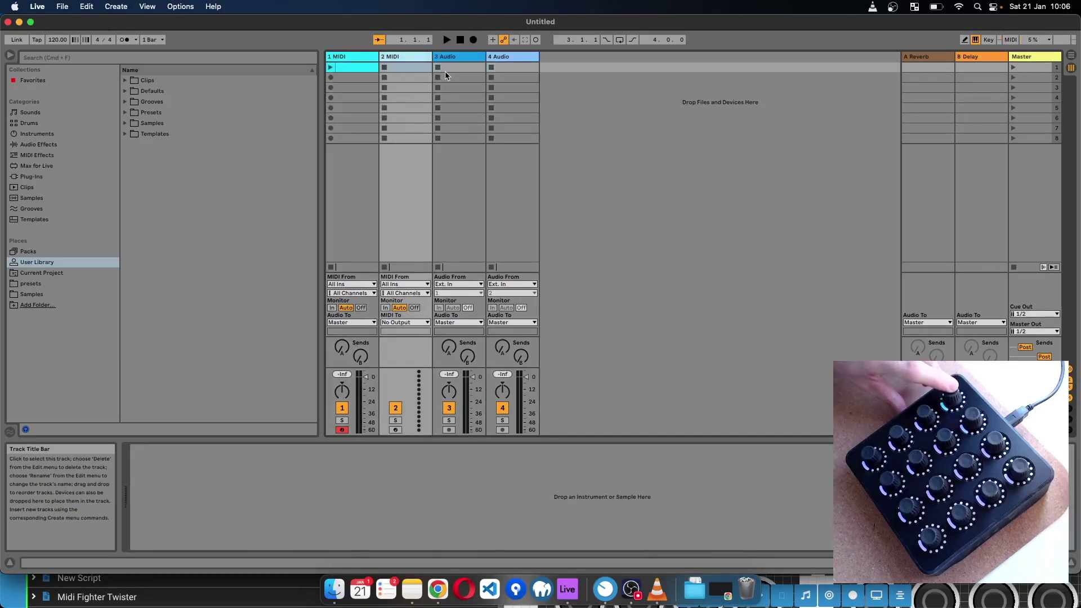
pyautogui.click(605, 589)
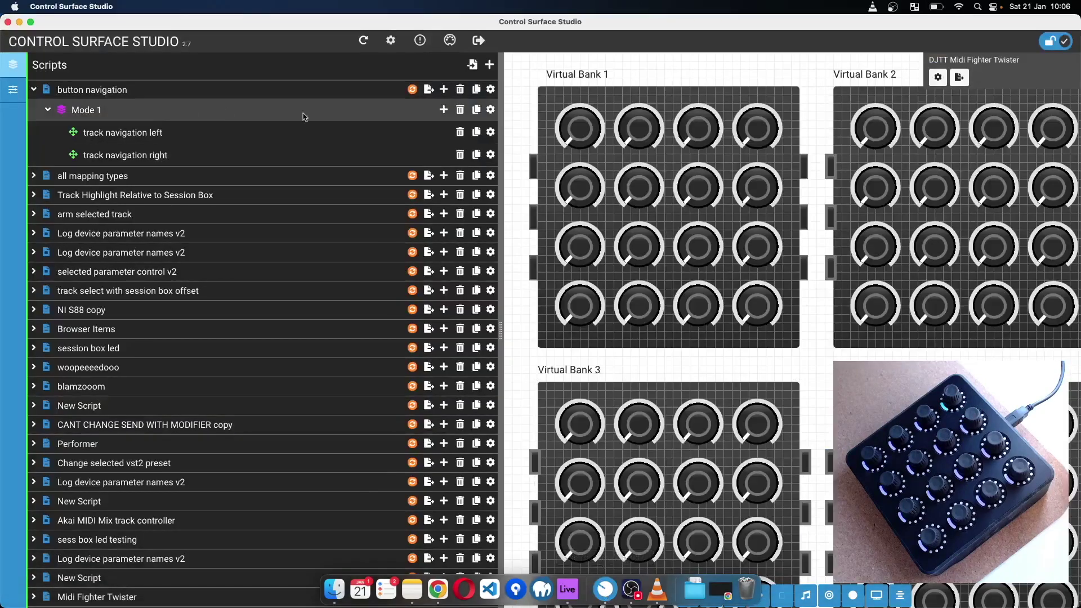
# Add a Highlight Navigation 3 mapping to Mode 1 that scrolls tracks from Knob 1.
pyautogui.click(444, 109)
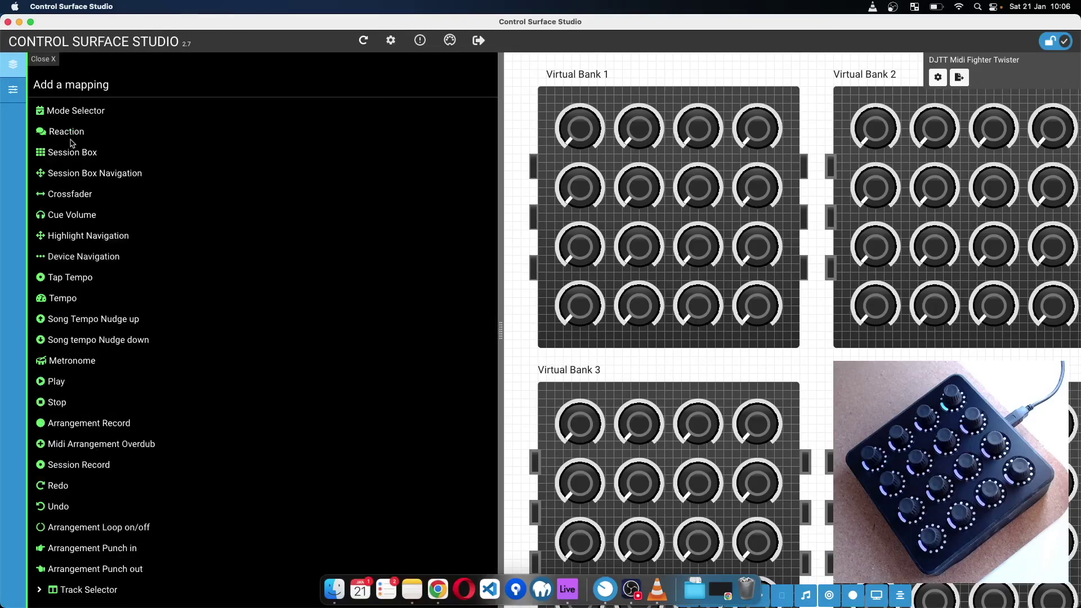
pyautogui.click(77, 236)
pyautogui.click(90, 264)
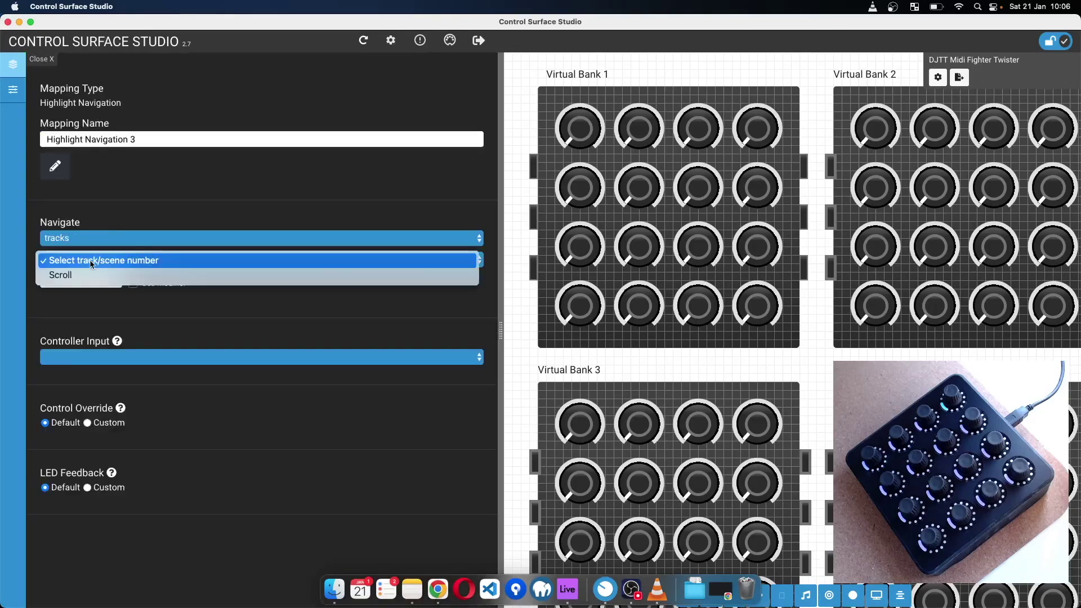
pyautogui.click(75, 253)
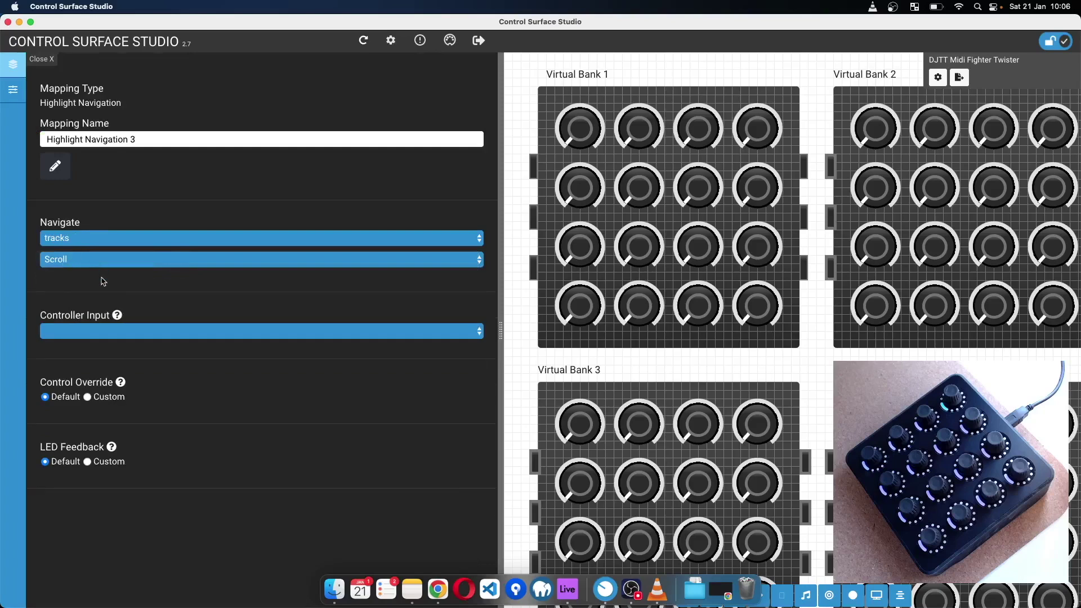
pyautogui.click(84, 260)
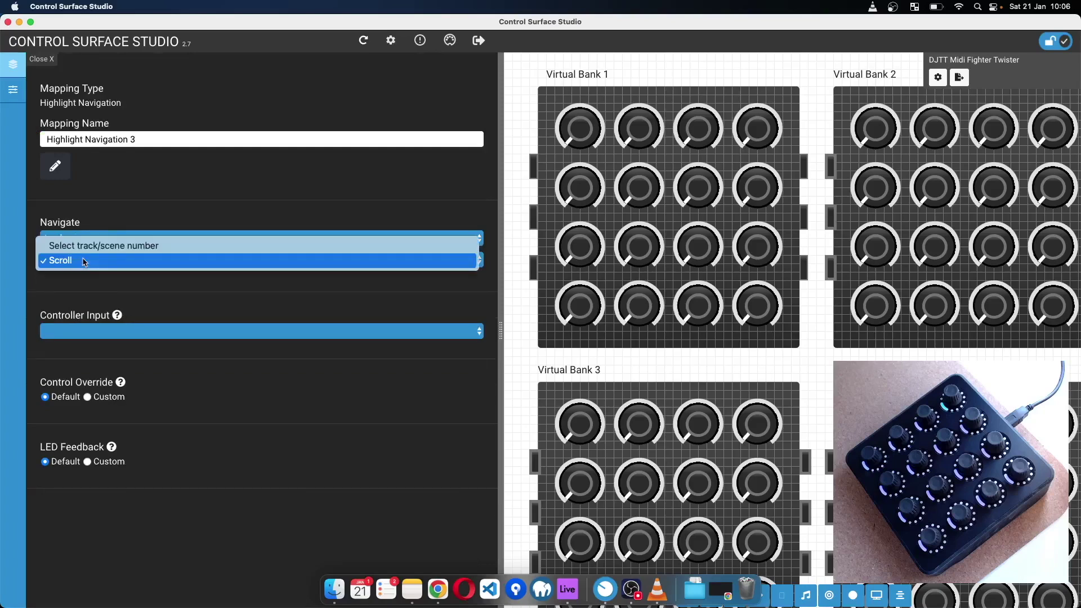
pyautogui.click(84, 261)
pyautogui.click(87, 332)
pyautogui.click(87, 335)
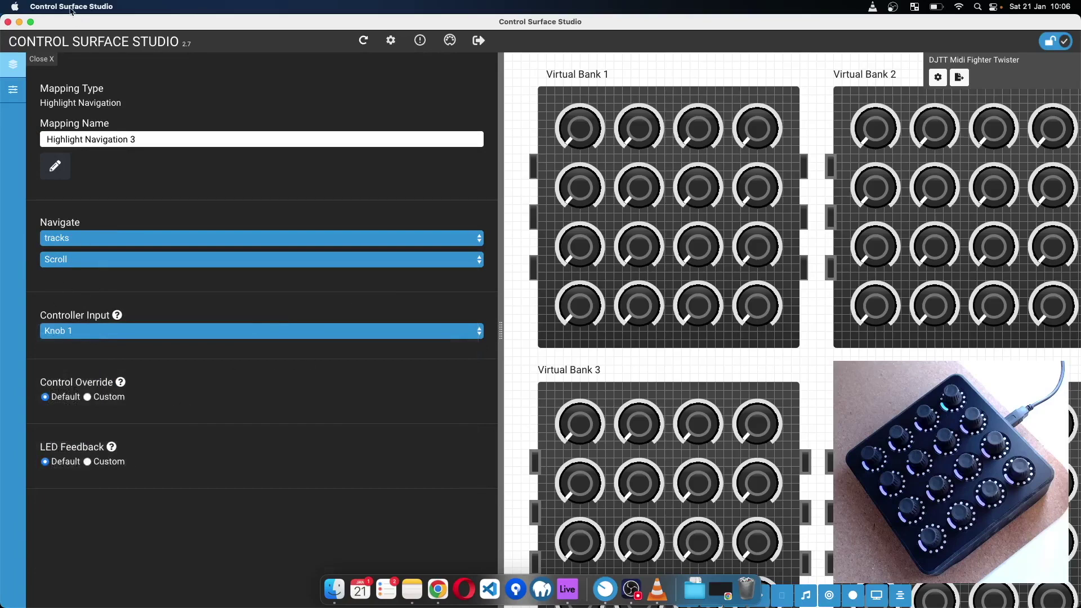
pyautogui.click(45, 58)
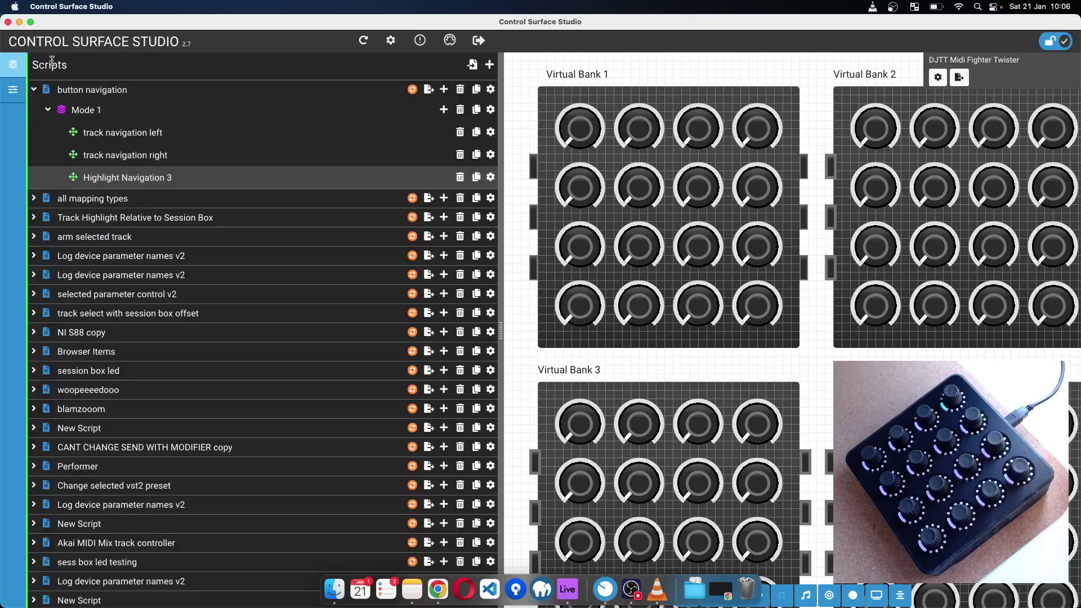
# Install the updated button navigation script, test it in Live, and return to Control Surface Studio.
pyautogui.click(412, 90)
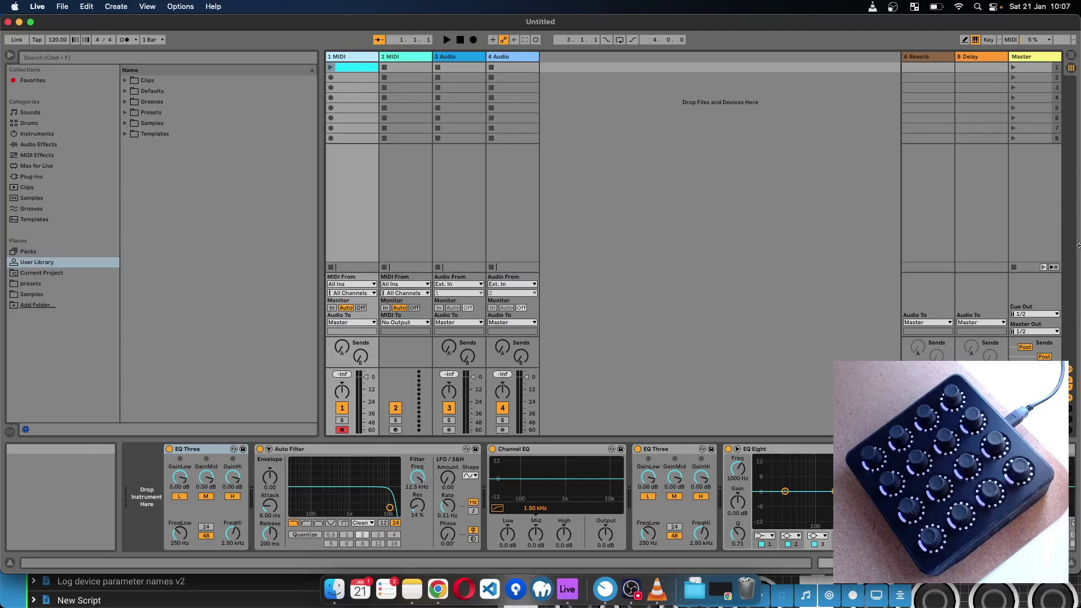
pyautogui.press('super+Tab')
# Inspect track navigation right's settings and clear its Steps field.
pyautogui.scroll(-3, 201, 380)
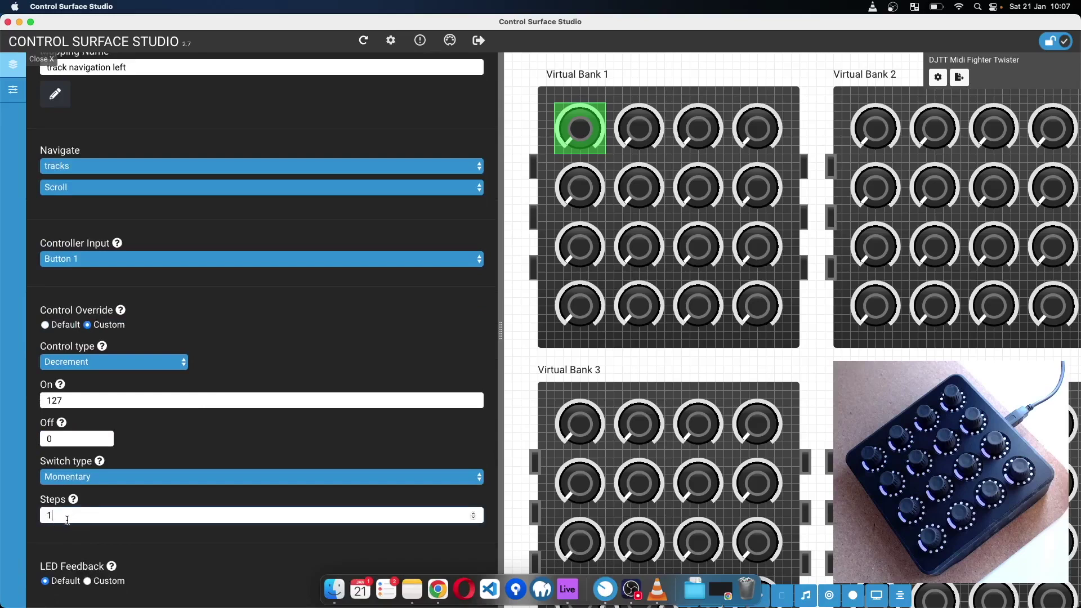
pyautogui.click(41, 59)
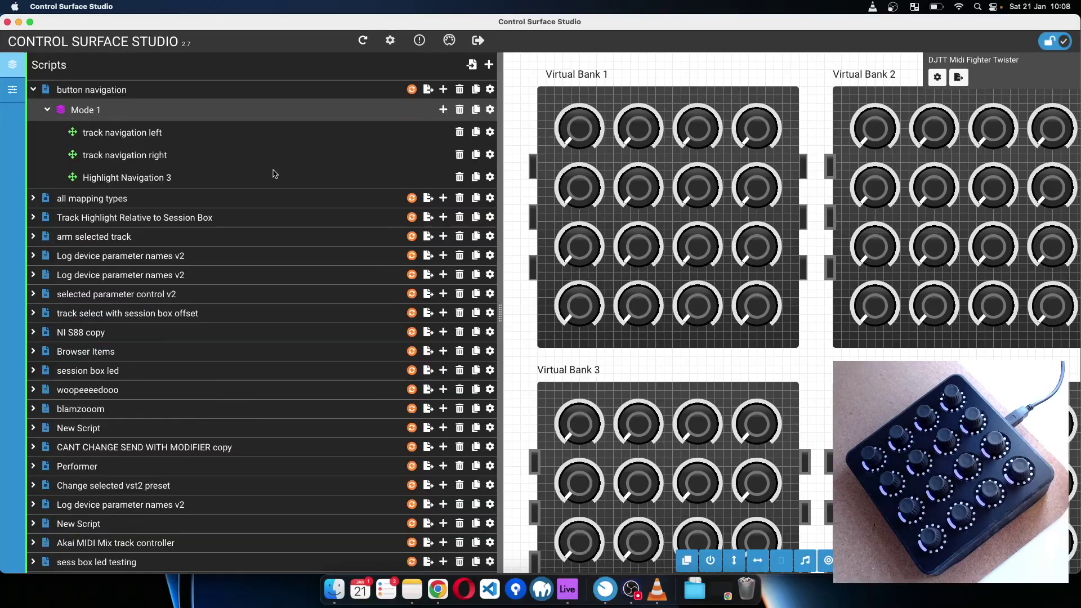
pyautogui.click(488, 159)
pyautogui.scroll(-4, 265, 350)
pyautogui.click(104, 480)
pyautogui.press('BackSpace')
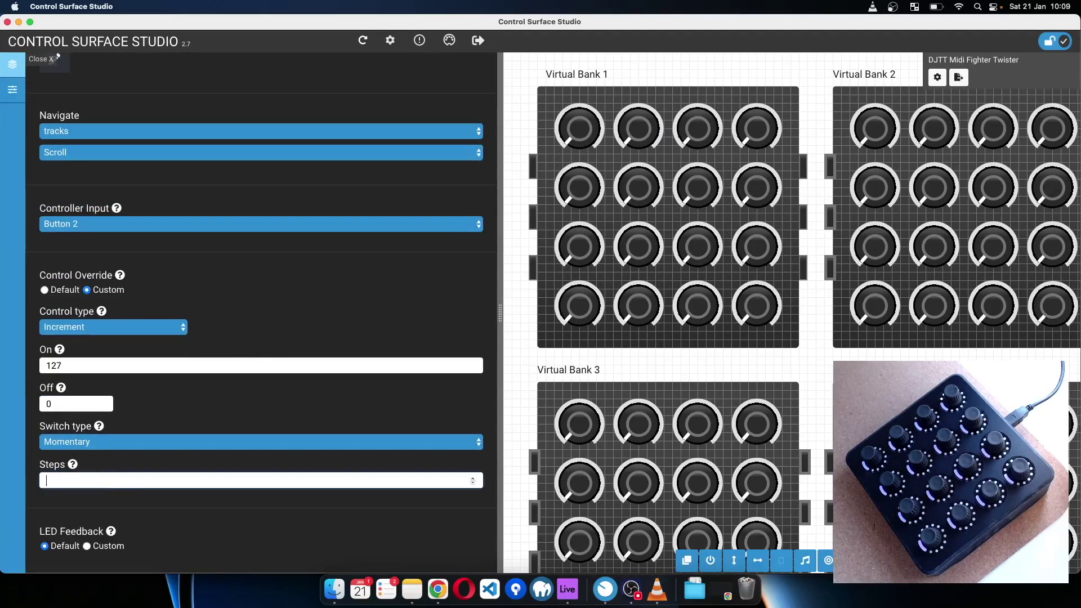
pyautogui.click(41, 59)
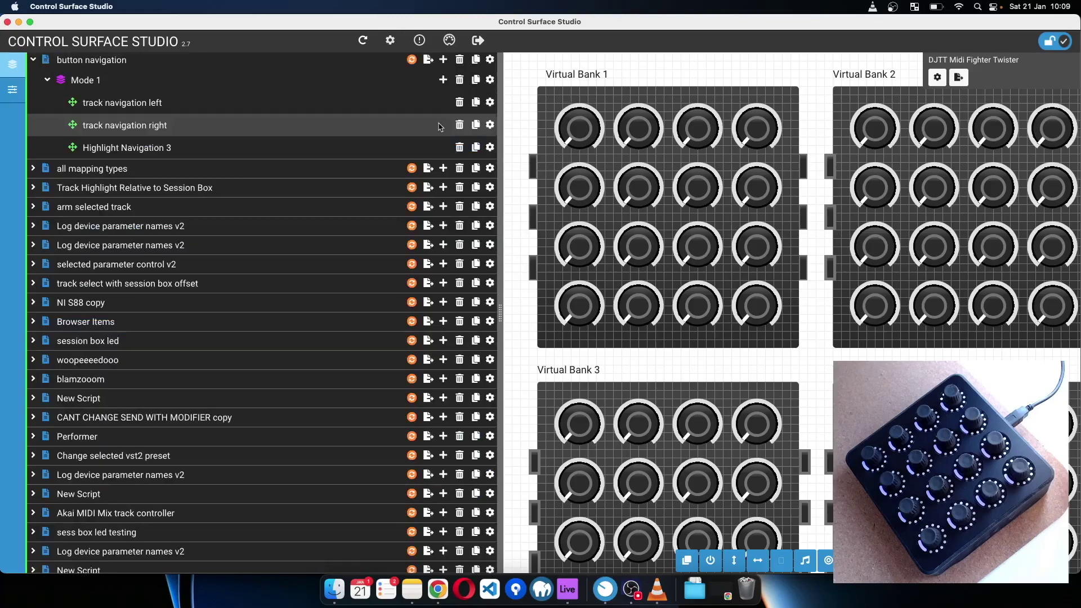
# Change track navigation left's Steps value to 4 and close its settings.
pyautogui.click(494, 100)
pyautogui.click(67, 480)
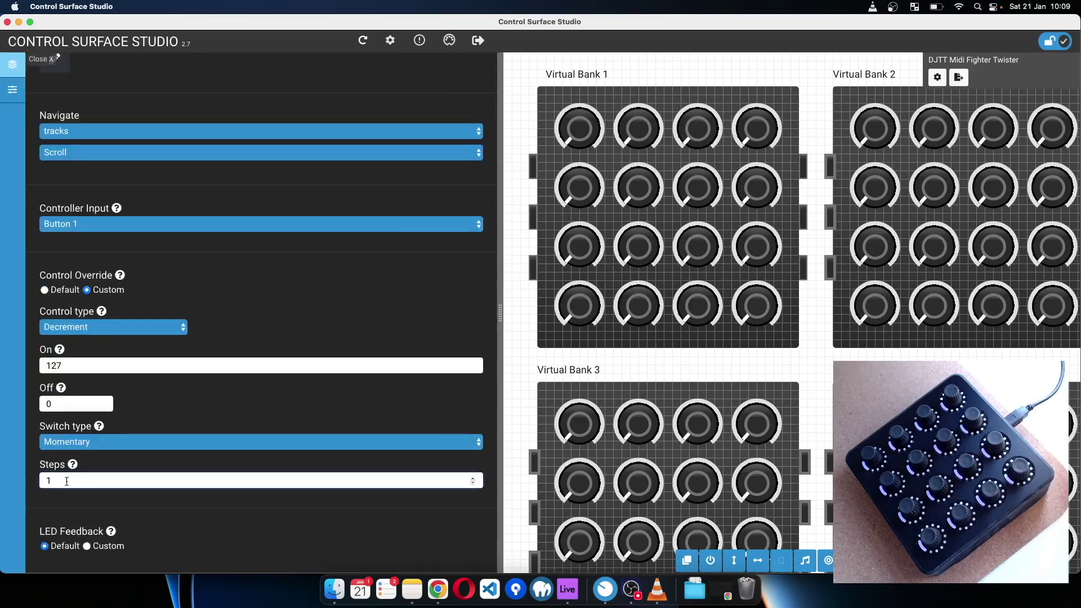
pyautogui.scroll(4, 135, 309)
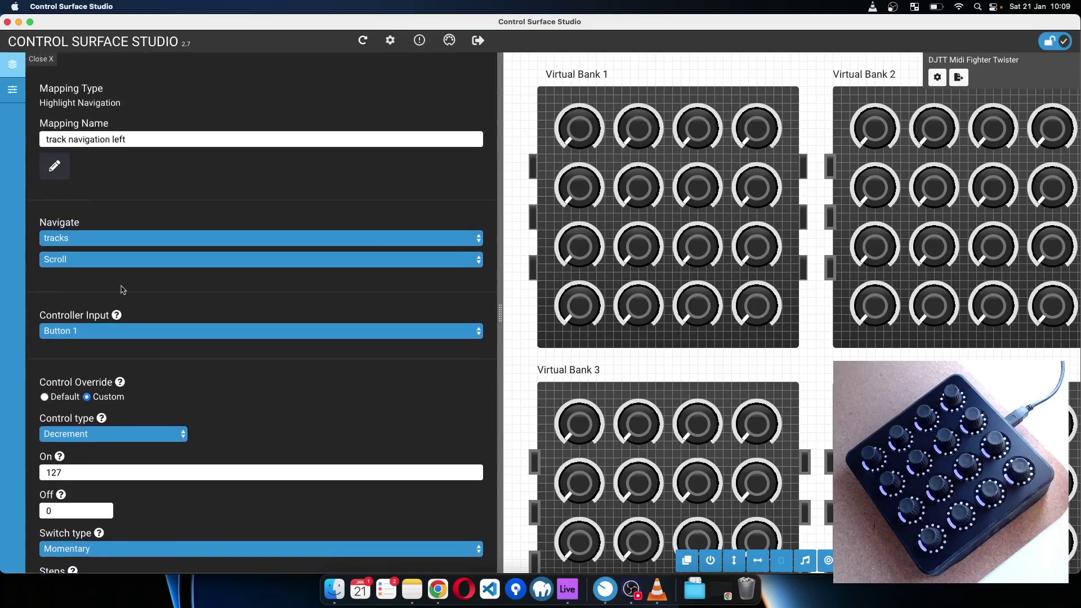
pyautogui.click(46, 59)
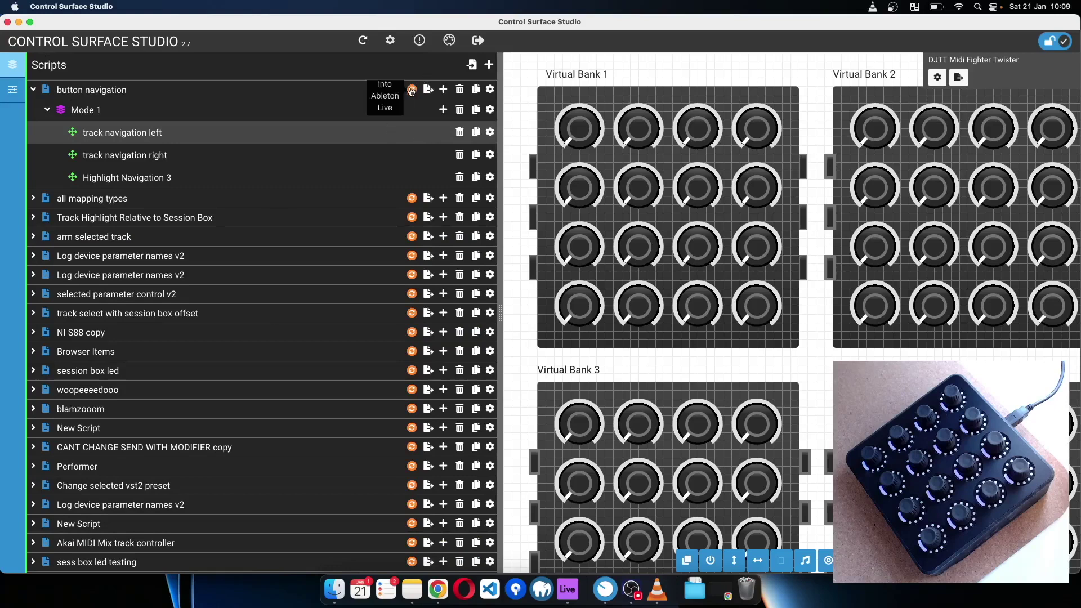
# Quit and relaunch Ableton Live, then select the 1 MIDI track.
pyautogui.rightClick(566, 594)
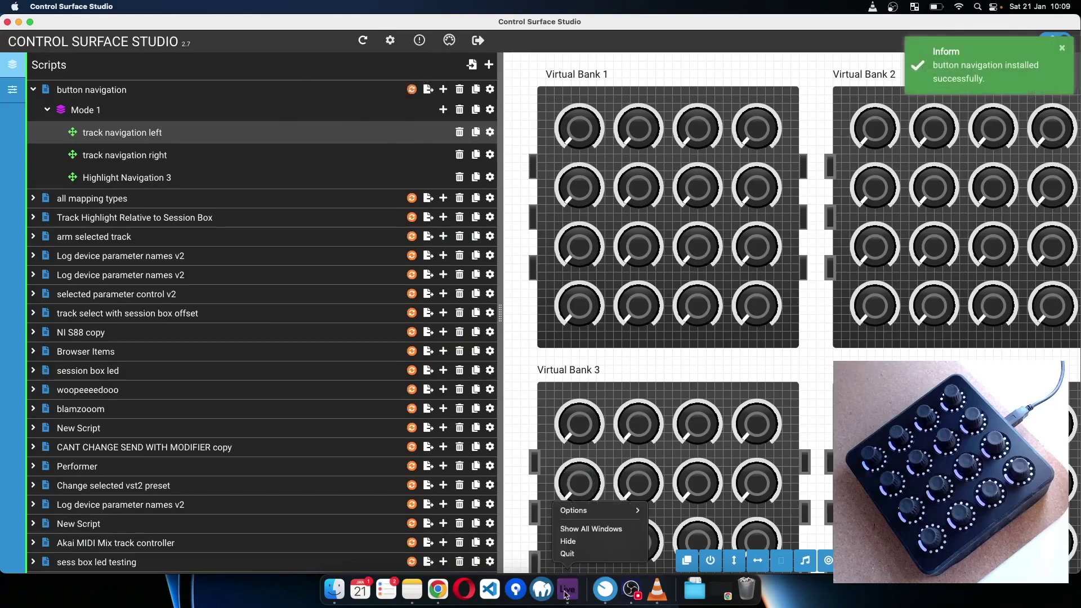
pyautogui.click(578, 555)
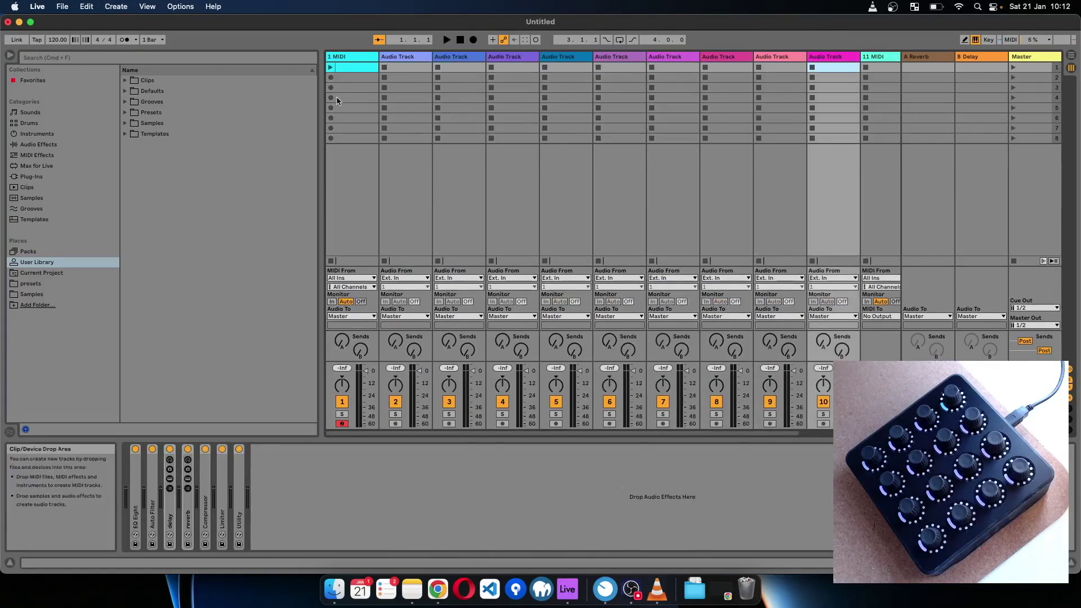
pyautogui.click(357, 58)
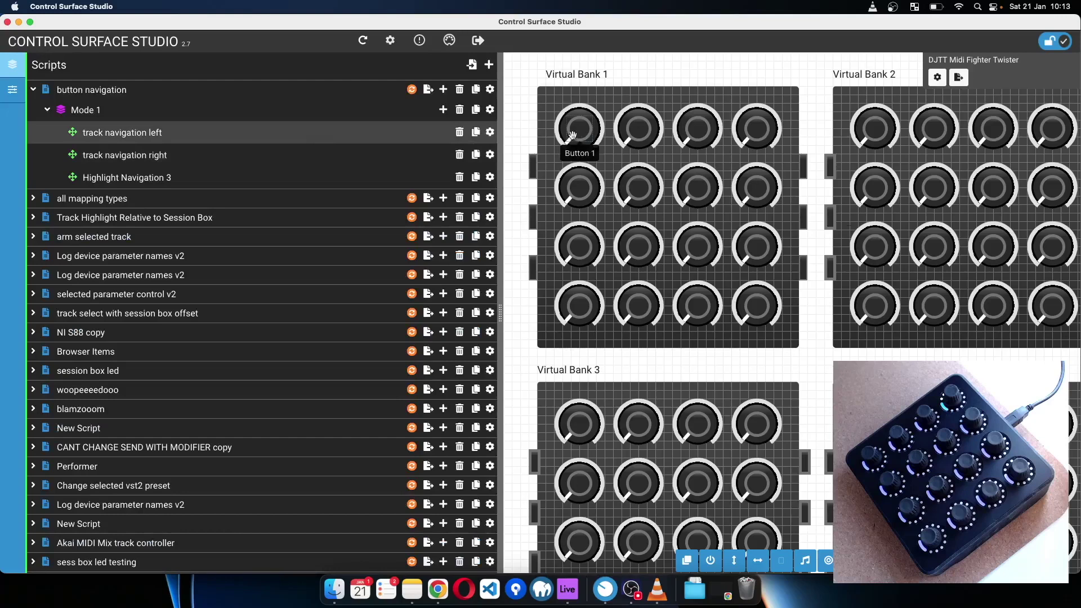
# Set track navigation left to scroll through scenes instead of tracks.
pyautogui.click(490, 133)
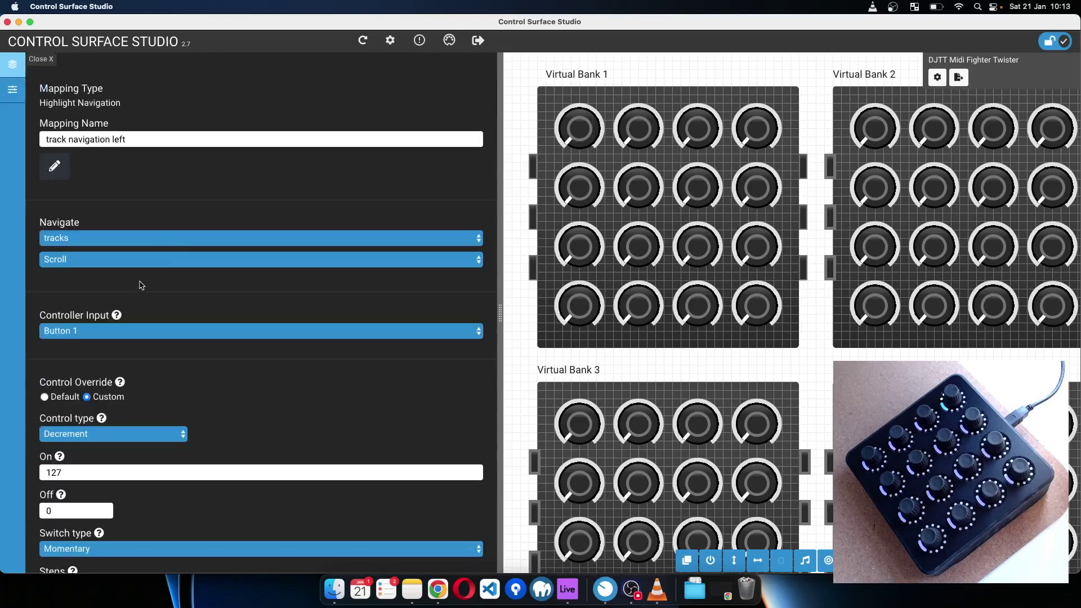
pyautogui.click(144, 261)
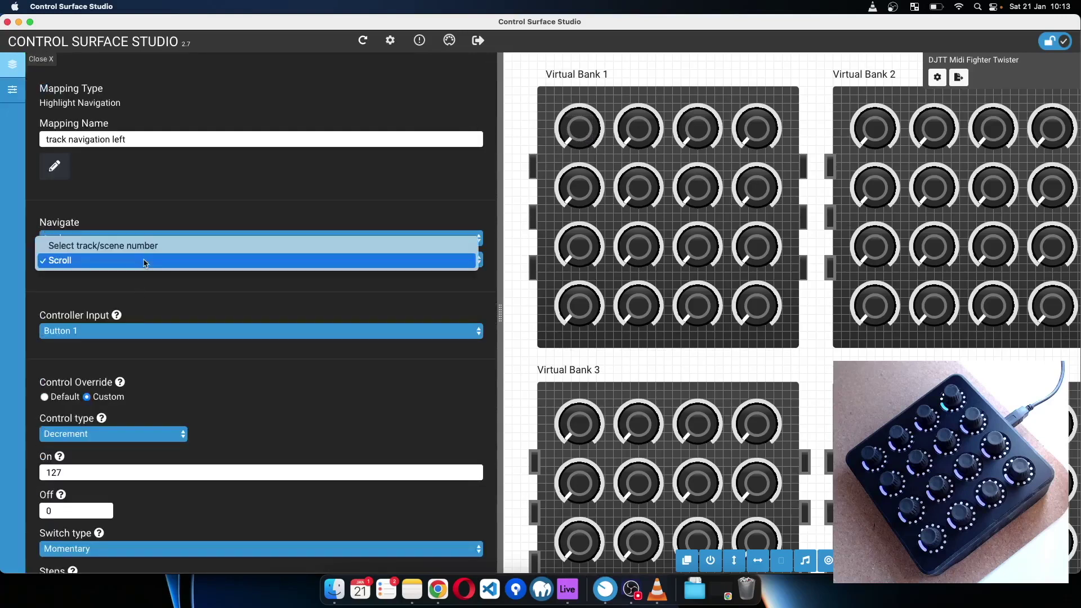
pyautogui.click(82, 247)
pyautogui.click(82, 259)
pyautogui.click(82, 275)
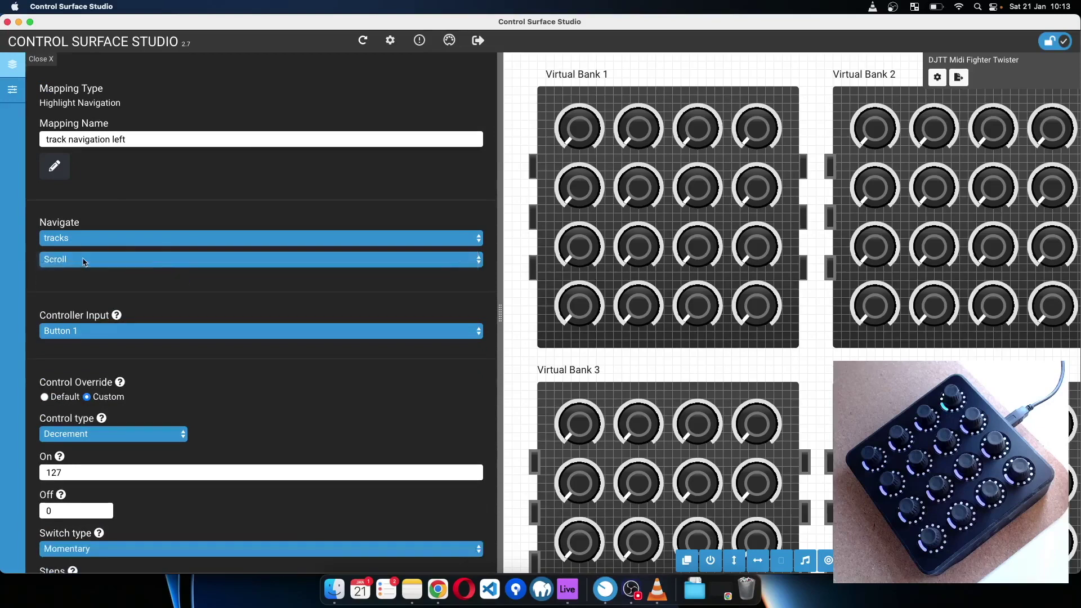
pyautogui.click(86, 237)
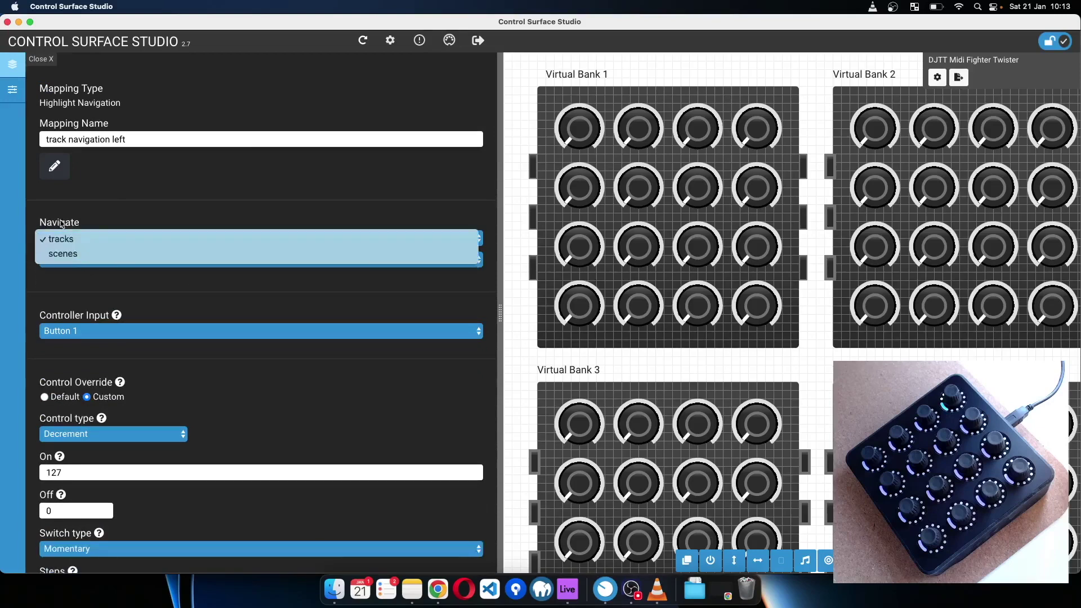
pyautogui.click(75, 255)
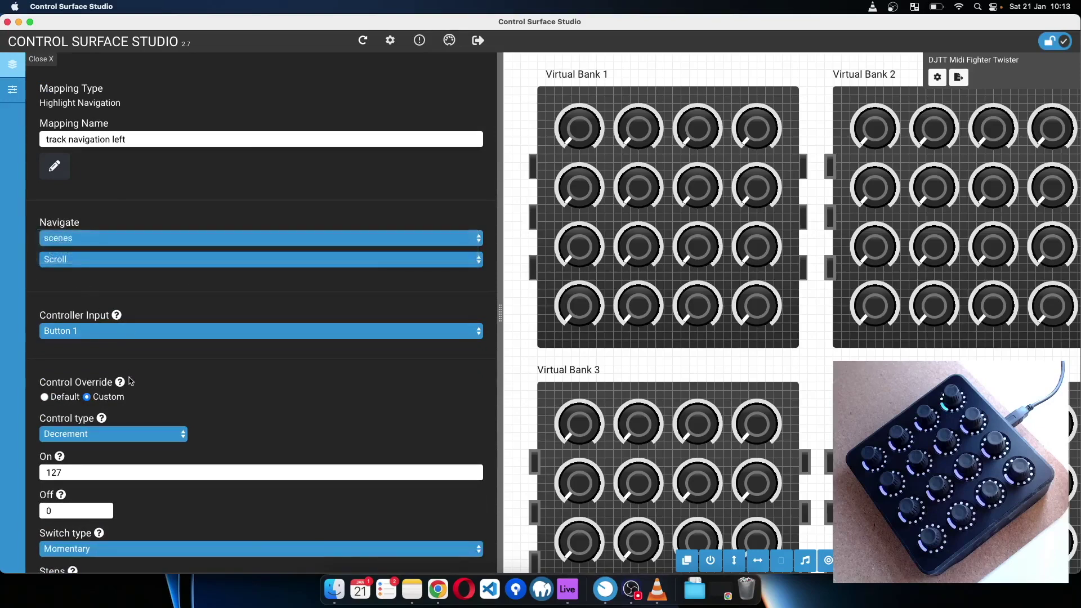
pyautogui.scroll(-4, 130, 382)
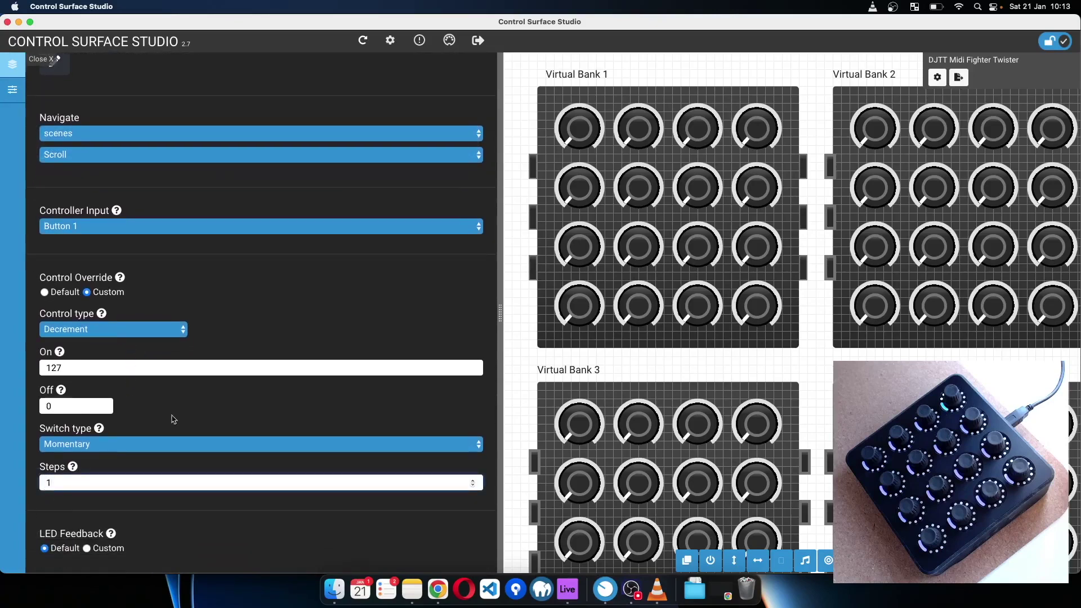
pyautogui.scroll(4, 291, 251)
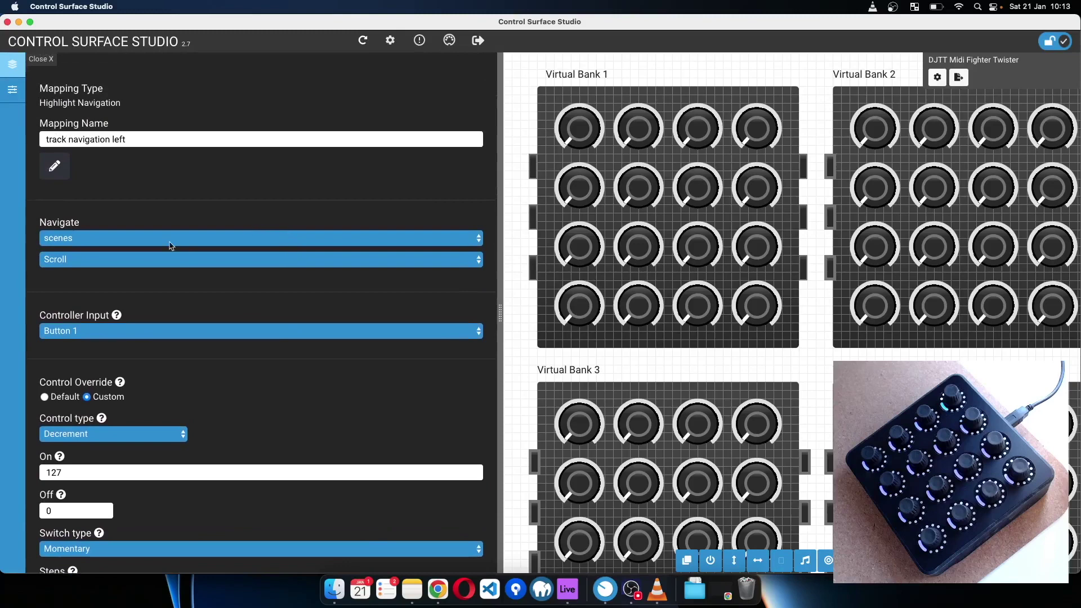
pyautogui.click(42, 59)
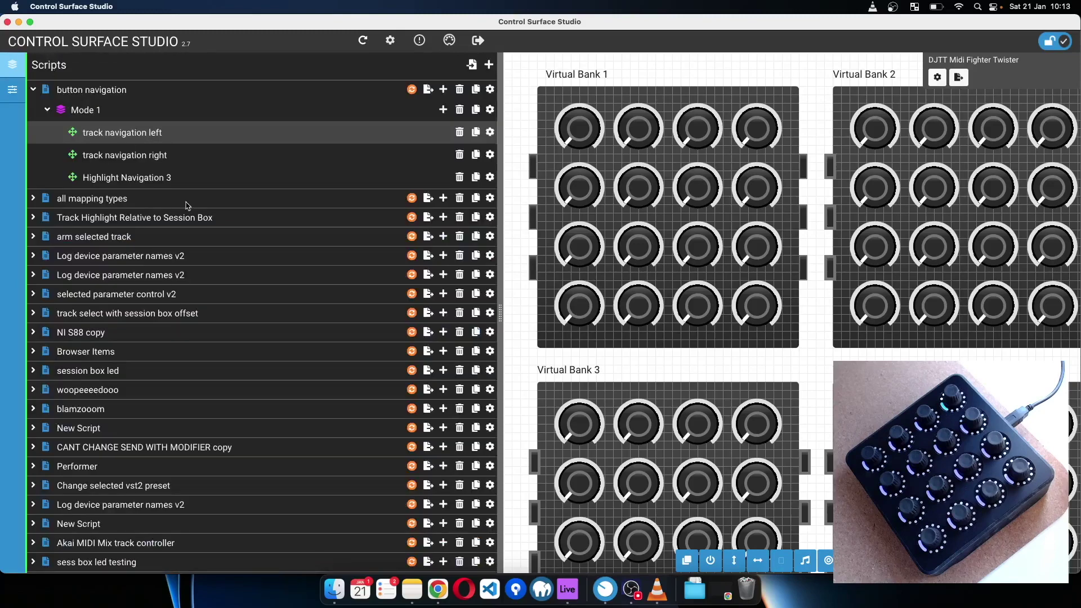
# Make track navigation right navigate scenes with Steps changed from 4 to 1.
pyautogui.click(489, 154)
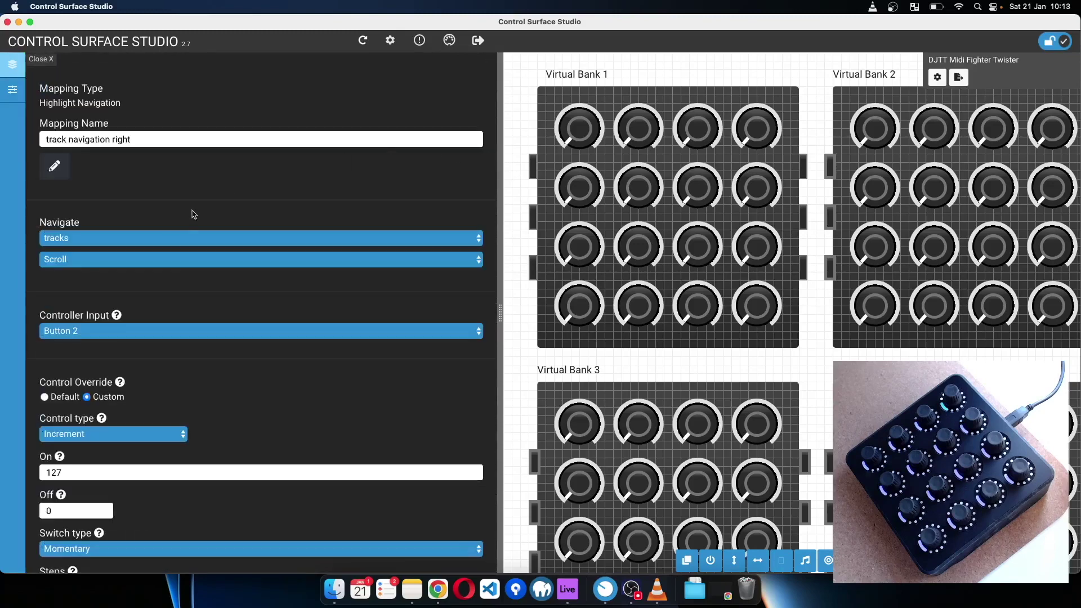
pyautogui.scroll(-2, 162, 318)
pyautogui.click(135, 204)
pyautogui.click(134, 224)
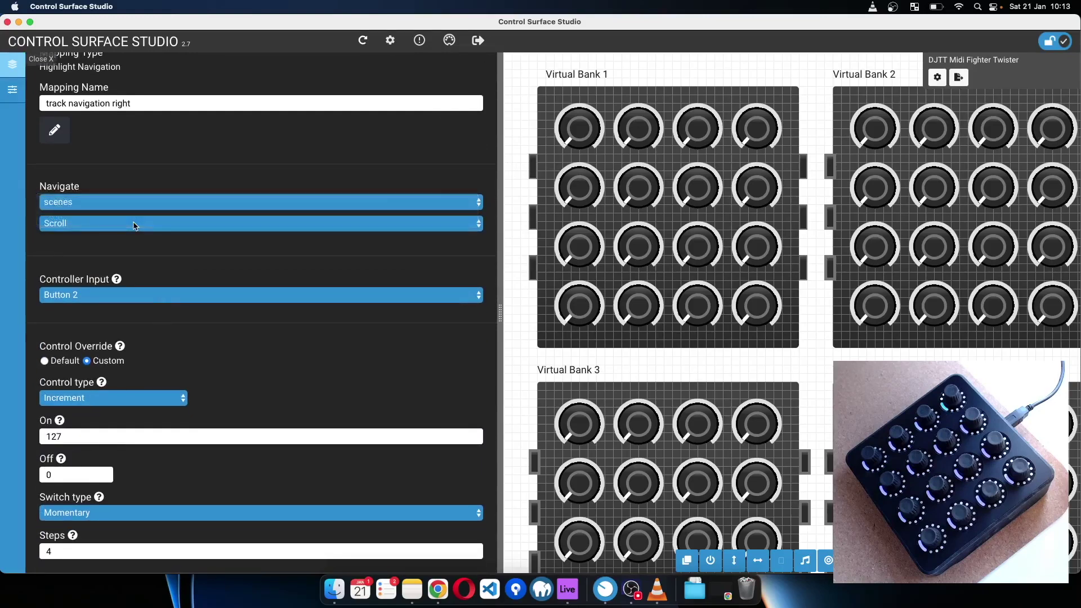
pyautogui.scroll(-4, 134, 270)
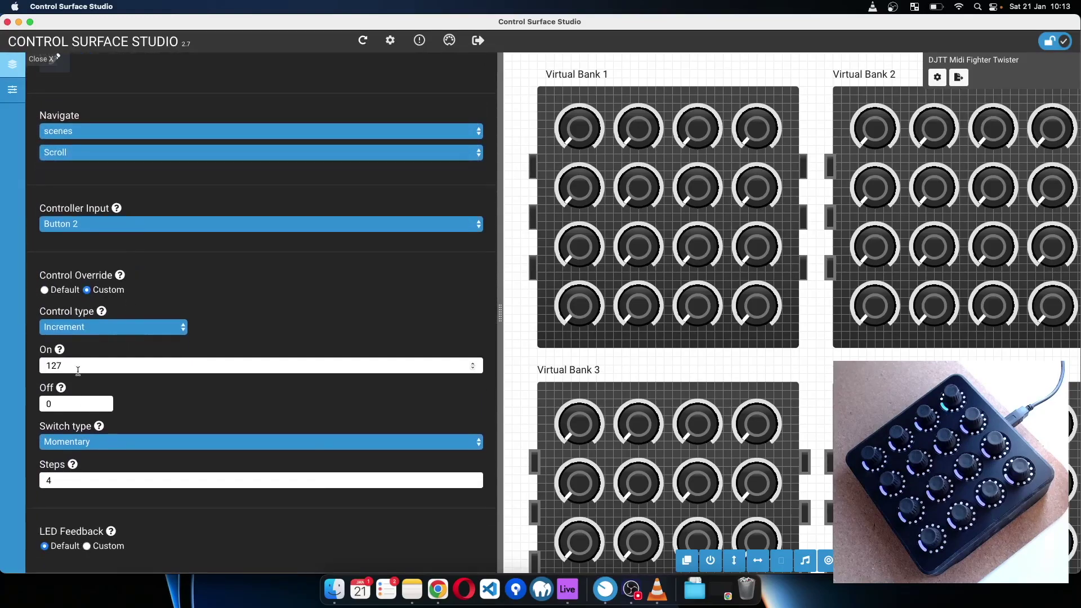
pyautogui.click(48, 480)
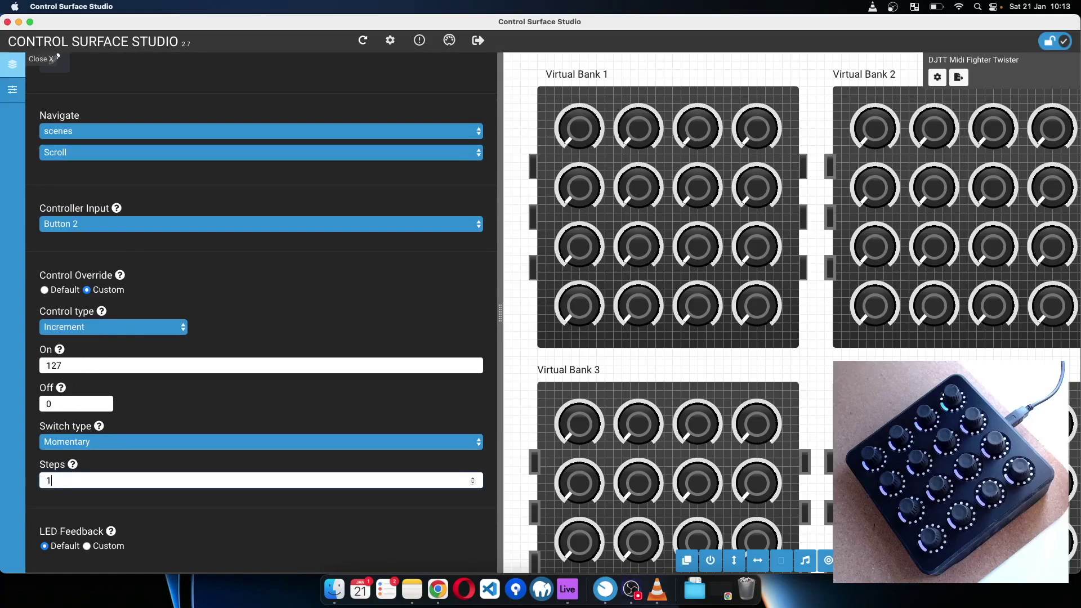
pyautogui.click(33, 60)
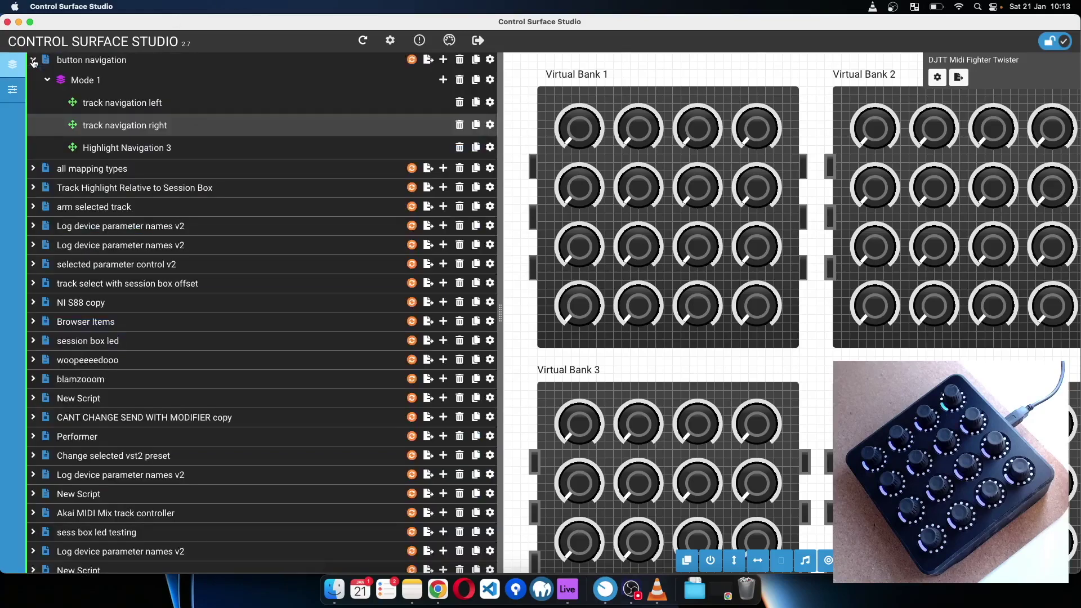
# Reinstall the button navigation script into Ableton Live and return to Control Surface Studio.
pyautogui.click(412, 91)
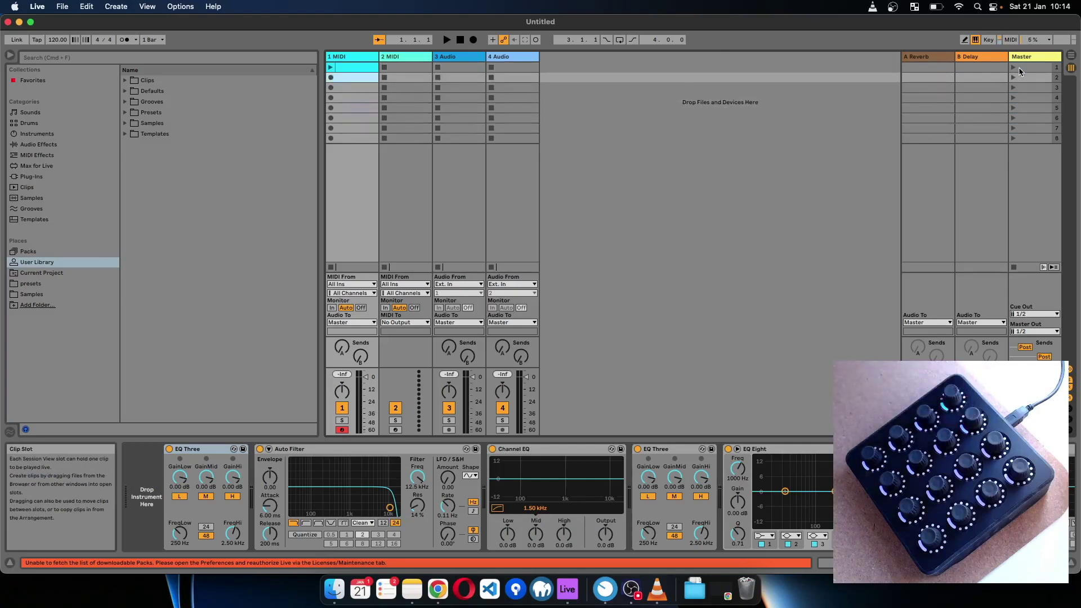
pyautogui.press('super+Tab')
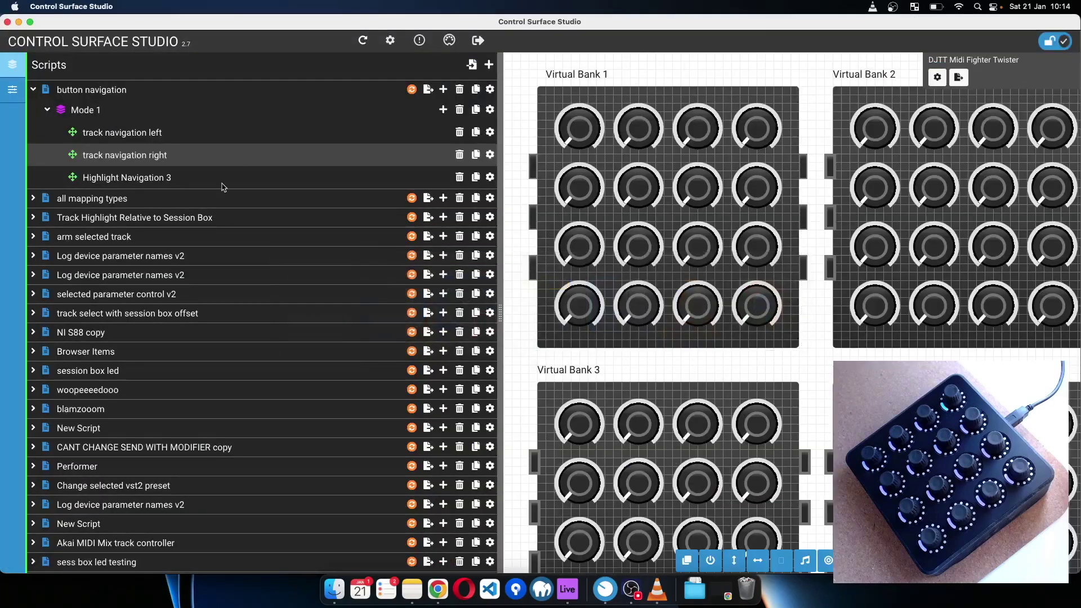
# Set Highlight Navigation 3 to navigate scenes.
pyautogui.click(490, 177)
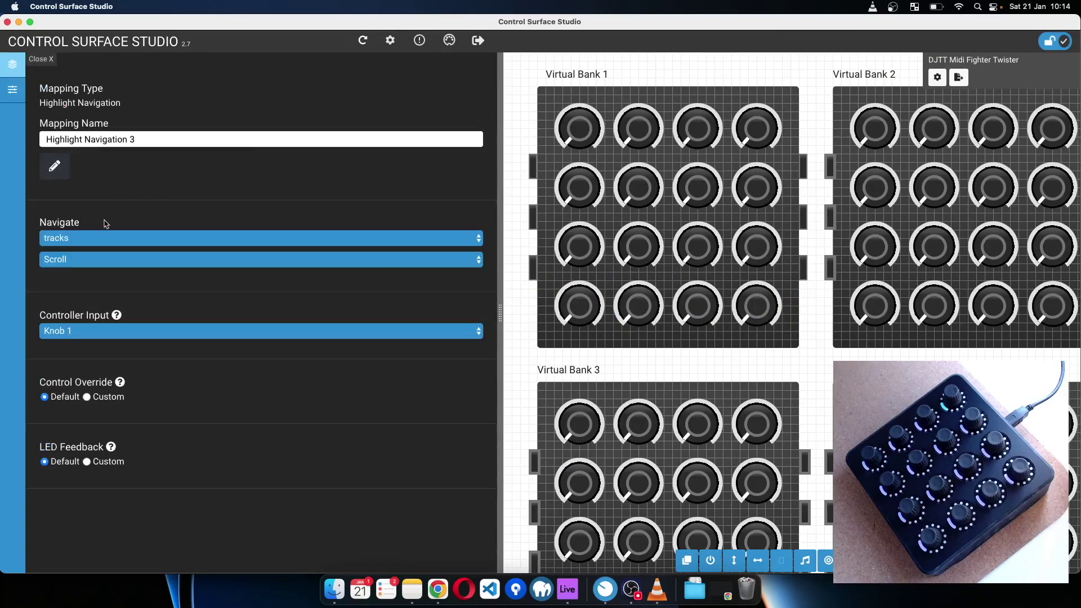
pyautogui.click(96, 241)
pyautogui.click(84, 252)
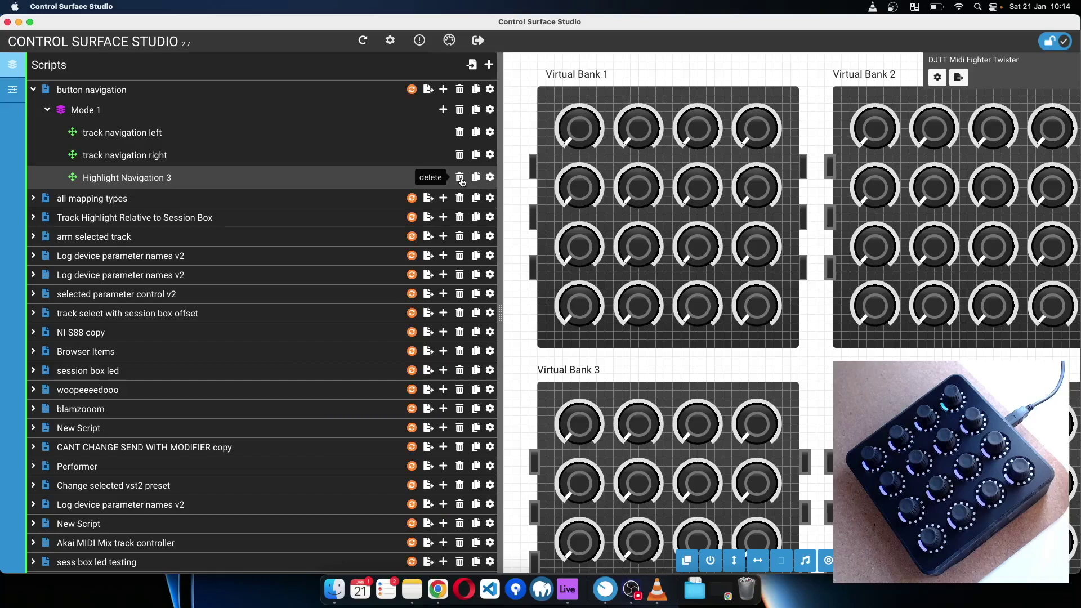
# Delete Highlight Navigation 3 and start deleting track navigation right.
pyautogui.click(461, 179)
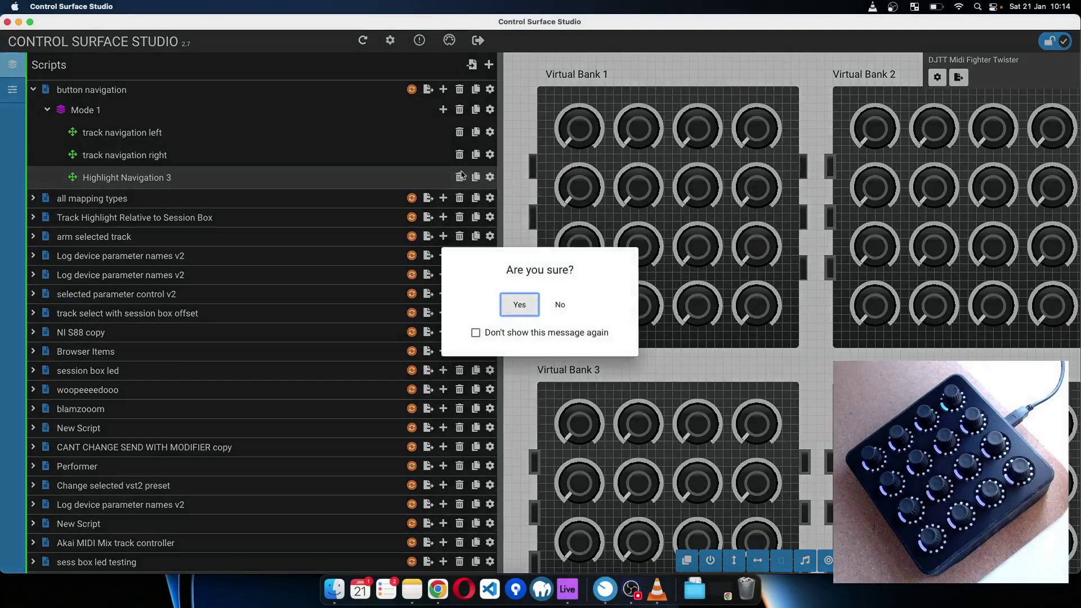
pyautogui.click(510, 306)
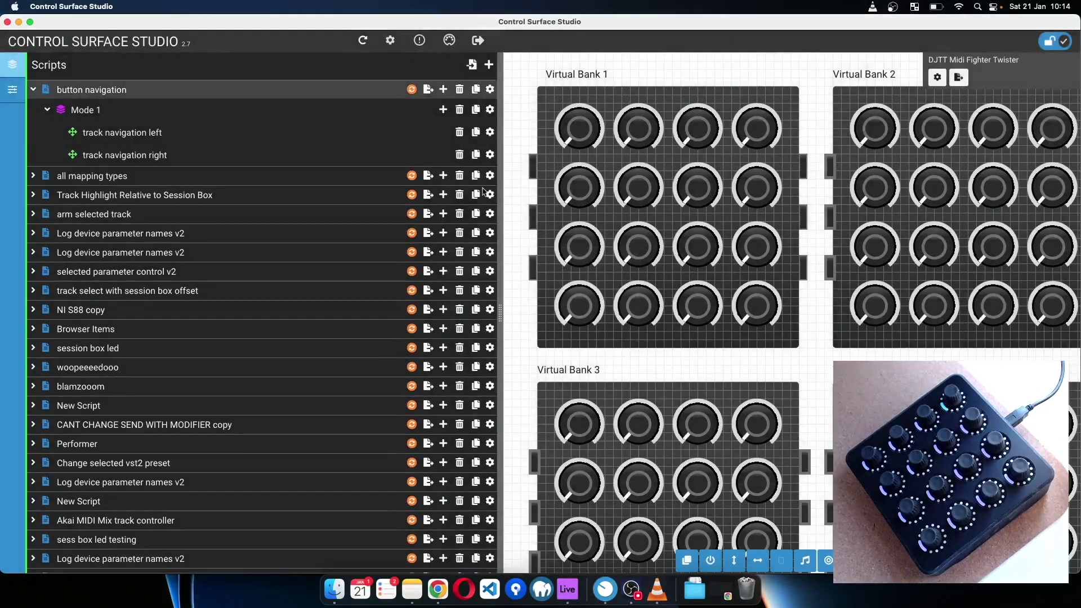
pyautogui.click(459, 155)
# Delete track navigation right and left, turning off future delete confirmations.
pyautogui.click(475, 333)
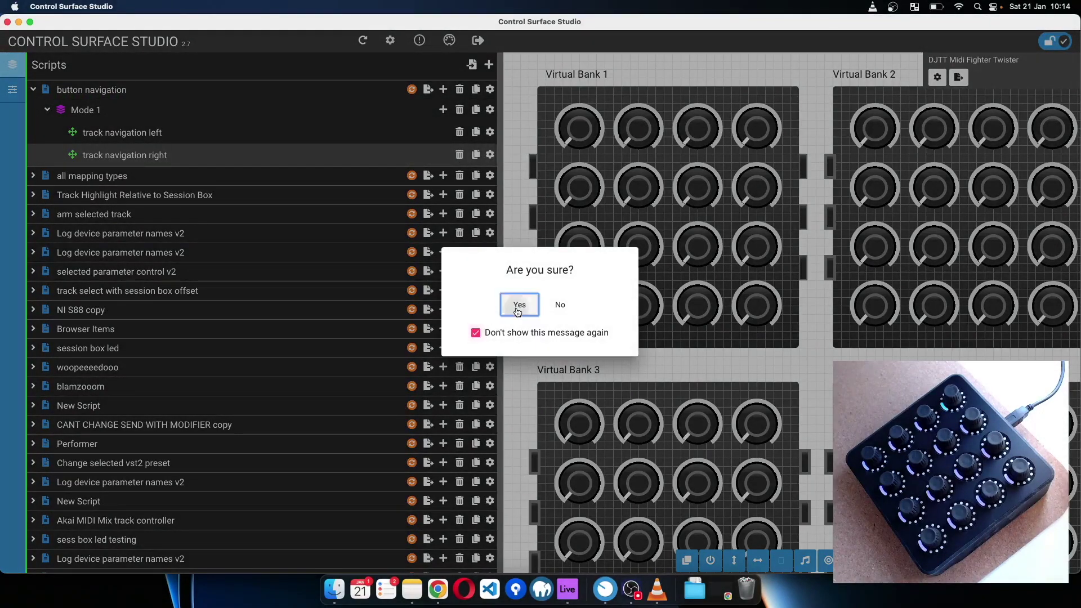
pyautogui.click(515, 305)
pyautogui.click(459, 133)
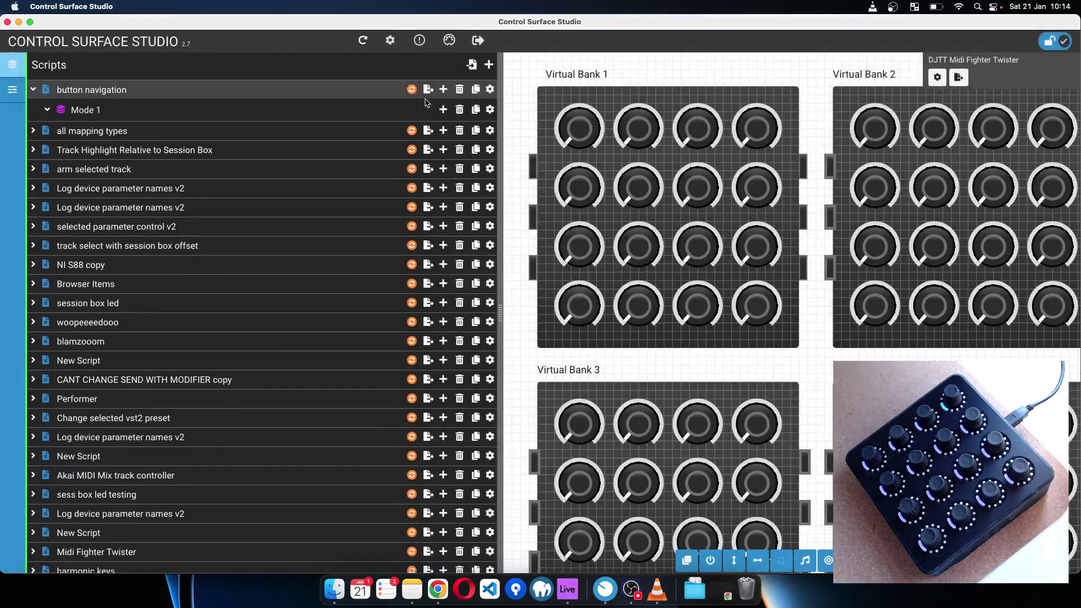
# Add a Device Navigation mapping on Button 1 with a custom Decrement, Steps 1.
pyautogui.click(443, 110)
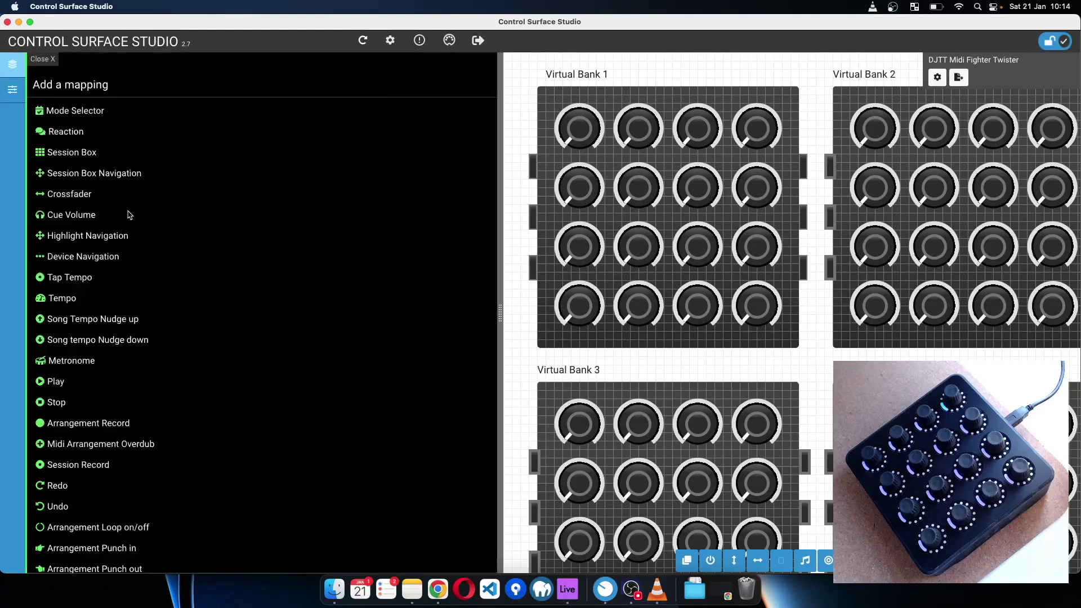
pyautogui.click(79, 258)
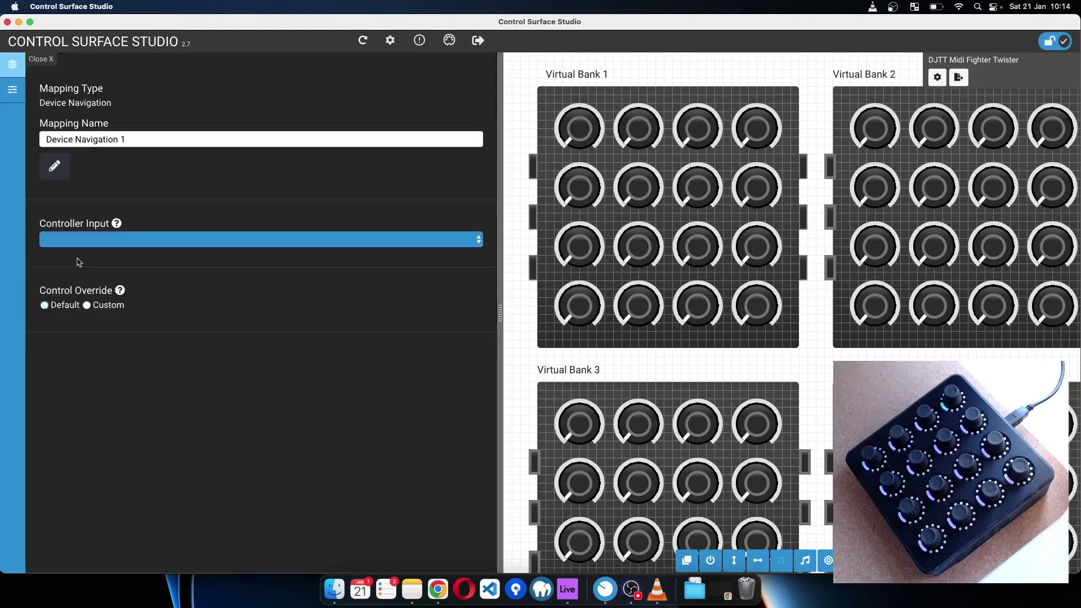
pyautogui.click(210, 237)
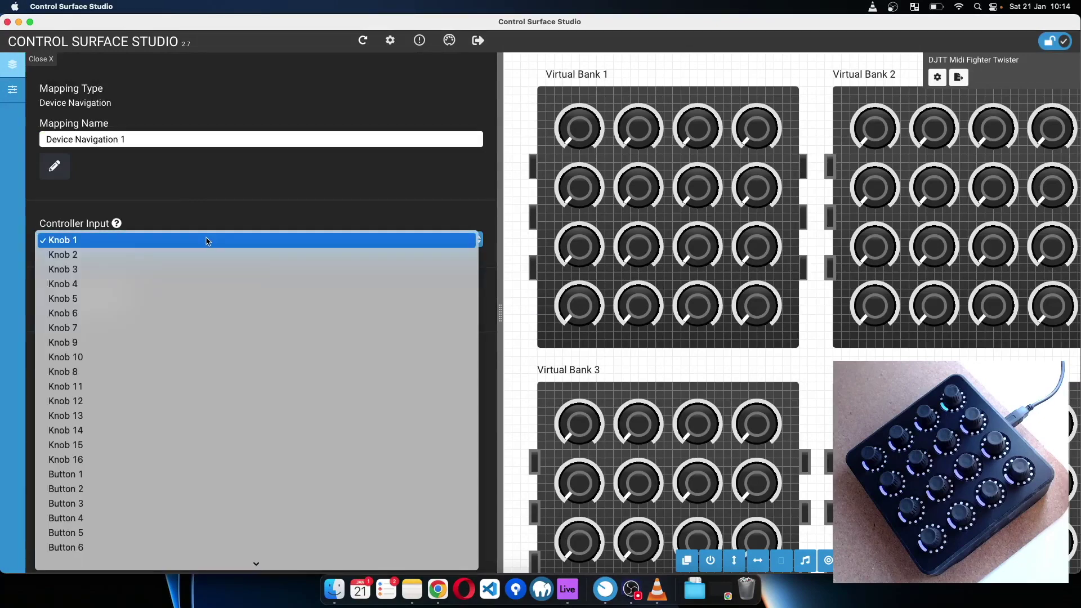
pyautogui.scroll(-5, 209, 240)
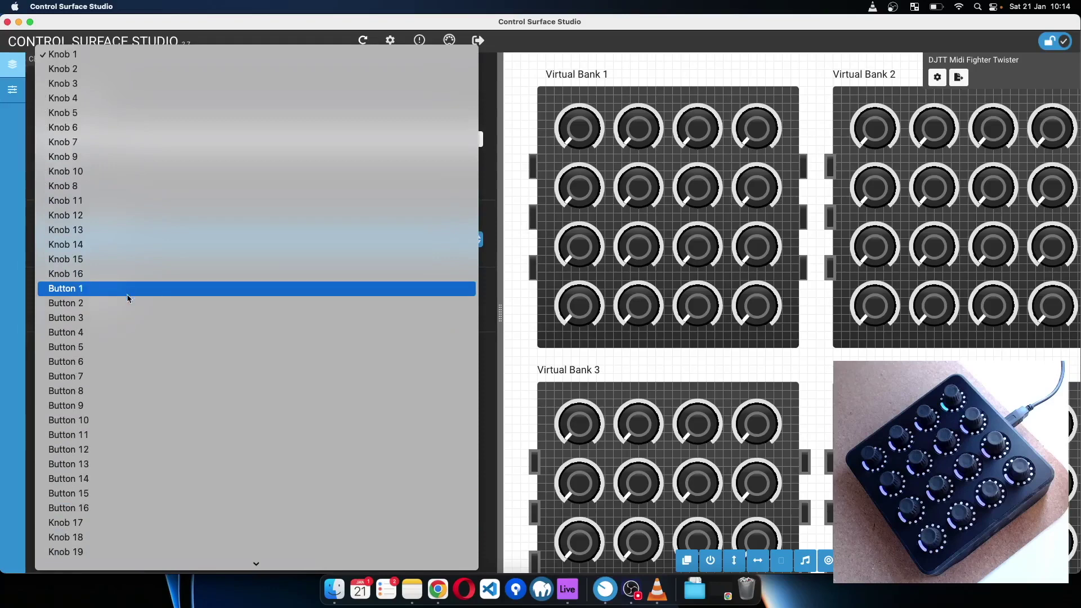
pyautogui.click(129, 288)
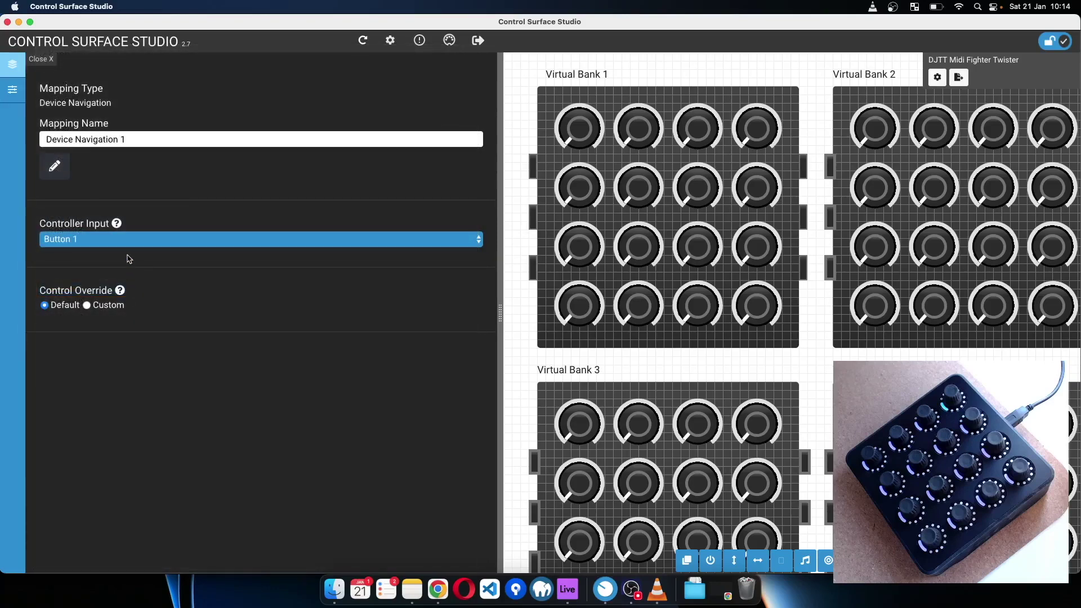
pyautogui.click(87, 307)
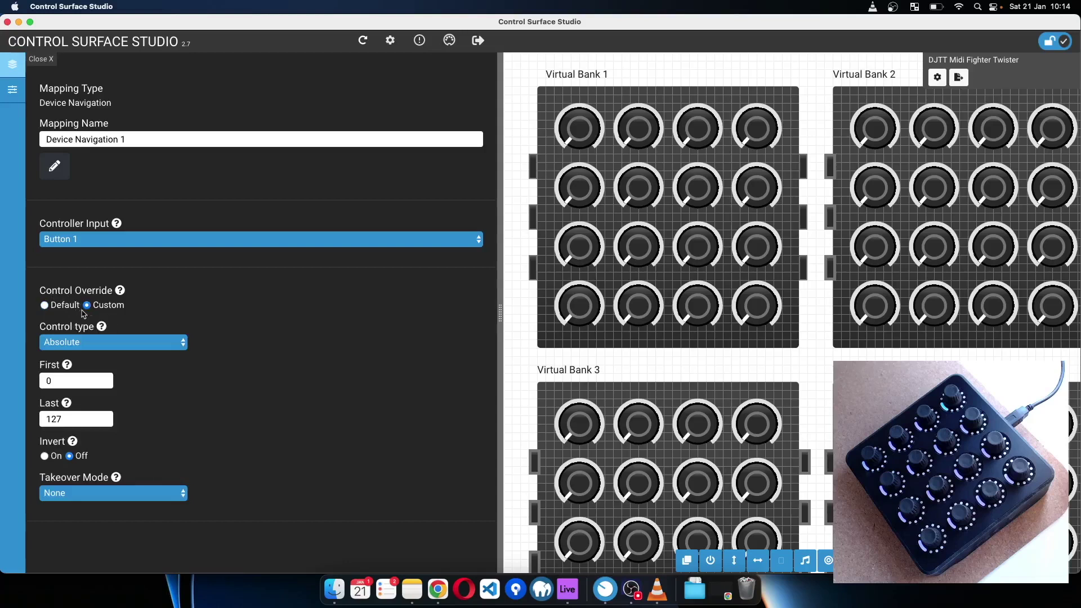
pyautogui.click(154, 344)
pyautogui.click(151, 399)
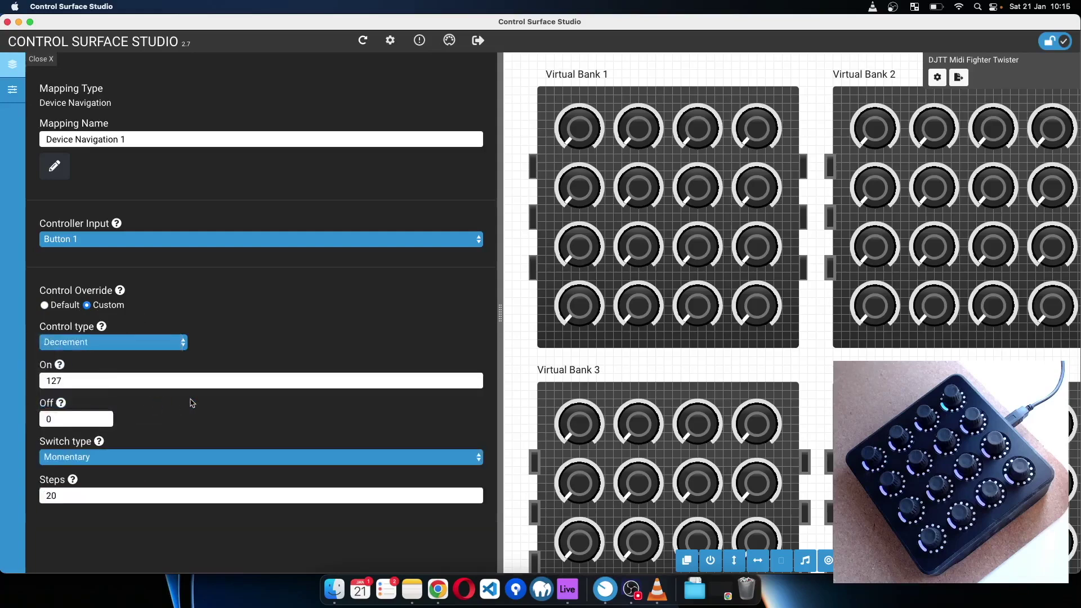
pyautogui.moveTo(59, 495); pyautogui.dragTo(5, 491)
pyautogui.write('1')
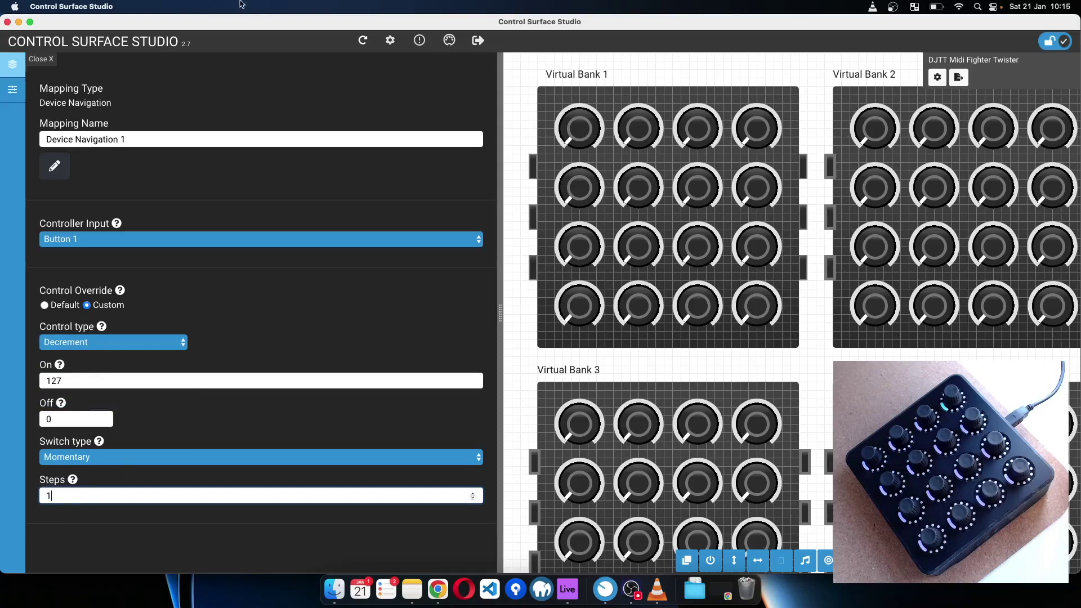
# Duplicate Device Navigation 1 as 'Device Navigation right' on Button 2 with a custom Increment.
pyautogui.click(41, 59)
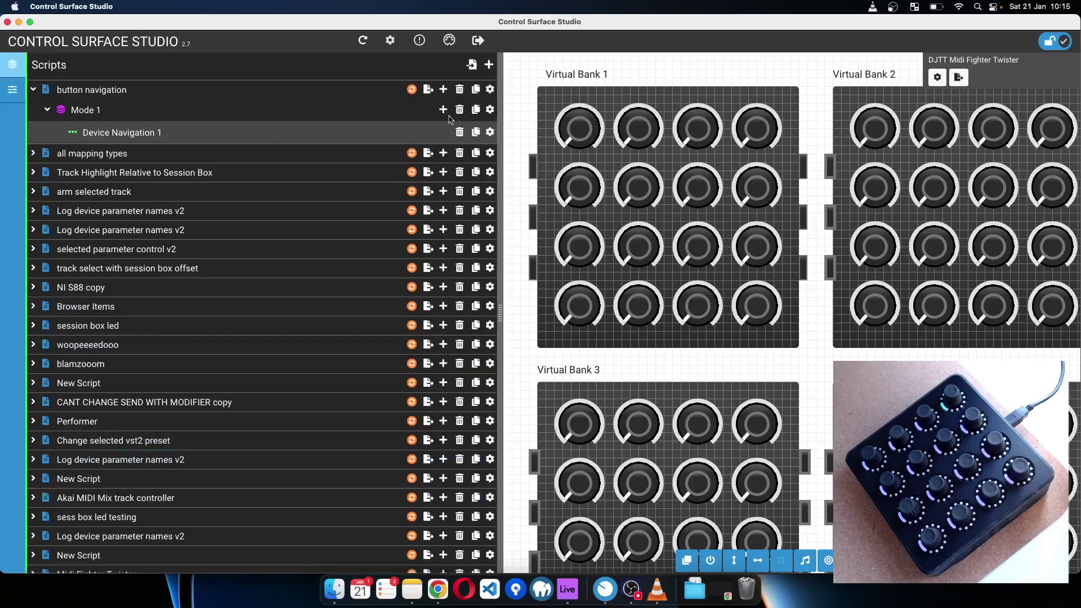
pyautogui.click(476, 131)
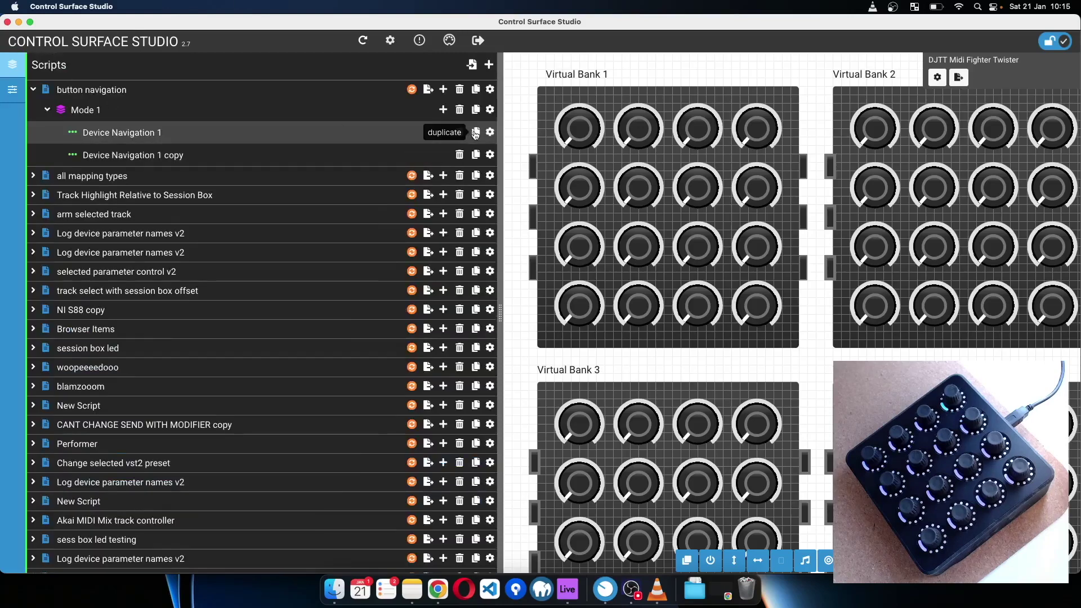
pyautogui.click(491, 155)
pyautogui.moveTo(123, 135); pyautogui.dragTo(164, 141)
pyautogui.write('right')
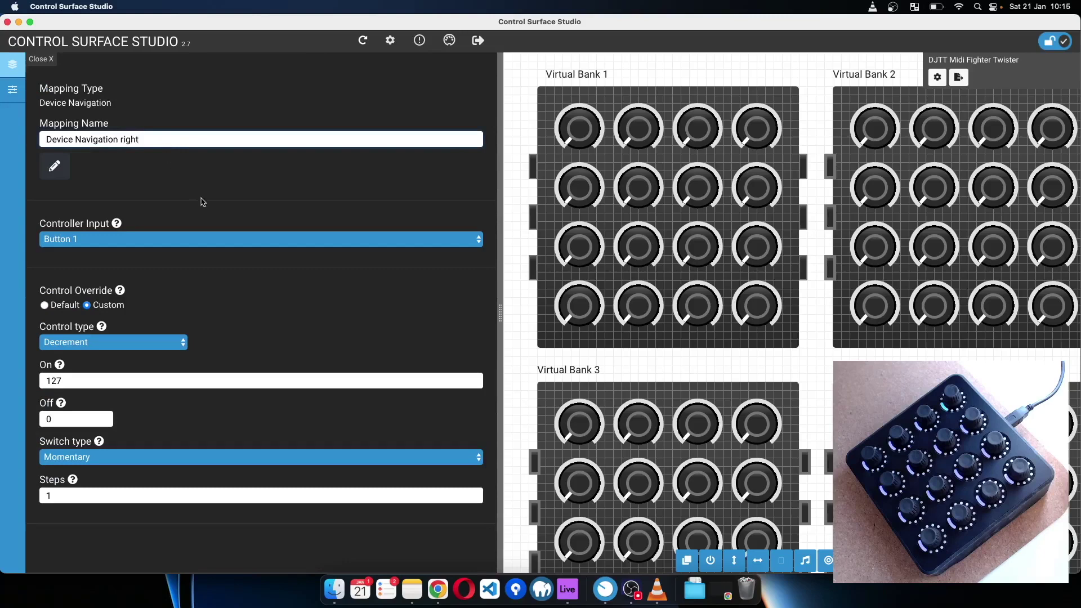
pyautogui.click(198, 239)
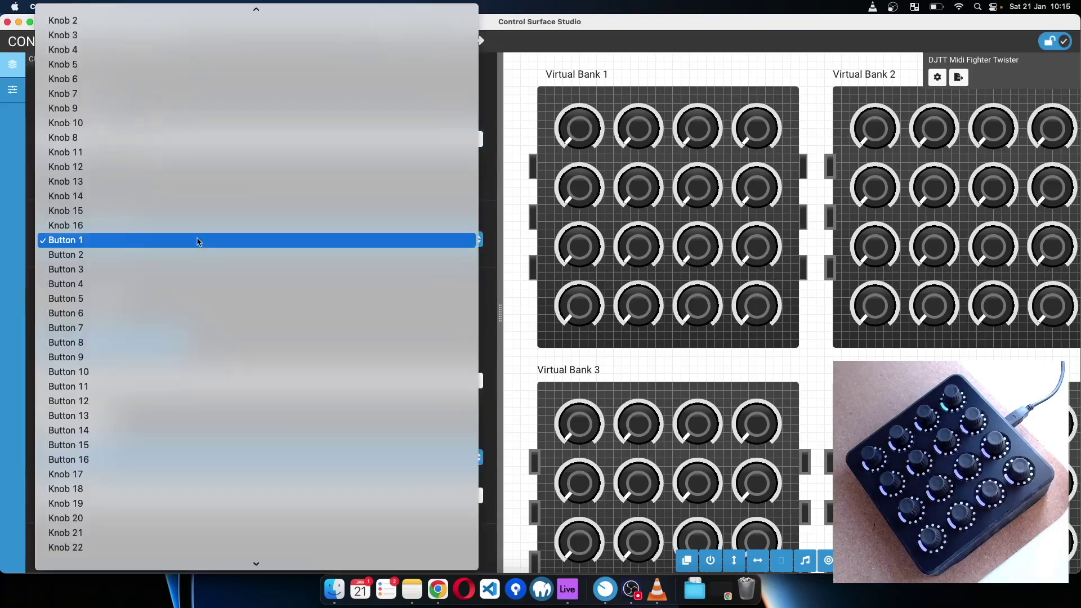
pyautogui.click(198, 254)
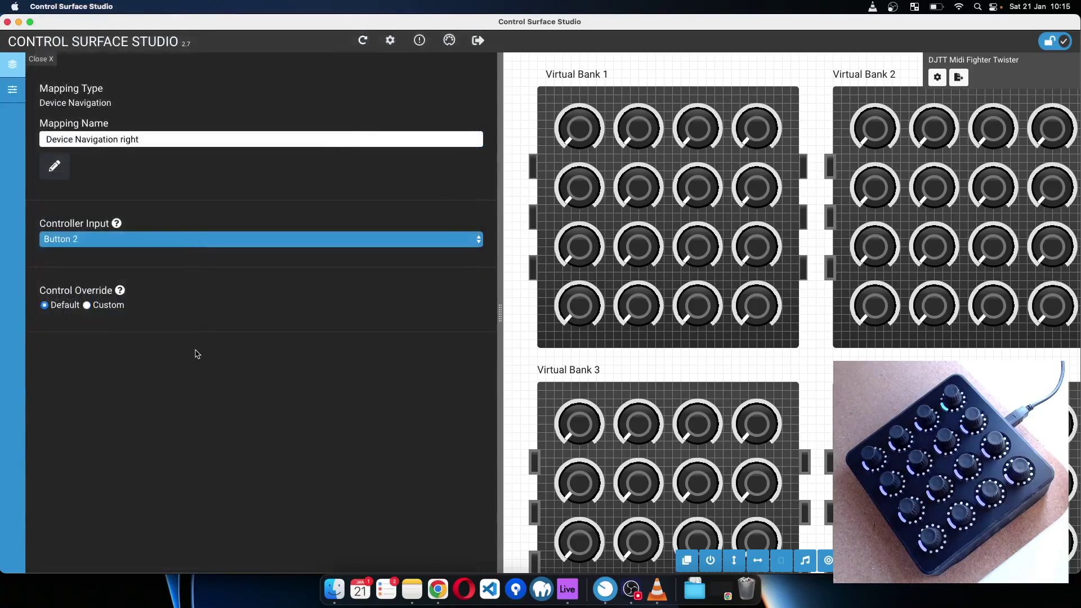
pyautogui.click(87, 305)
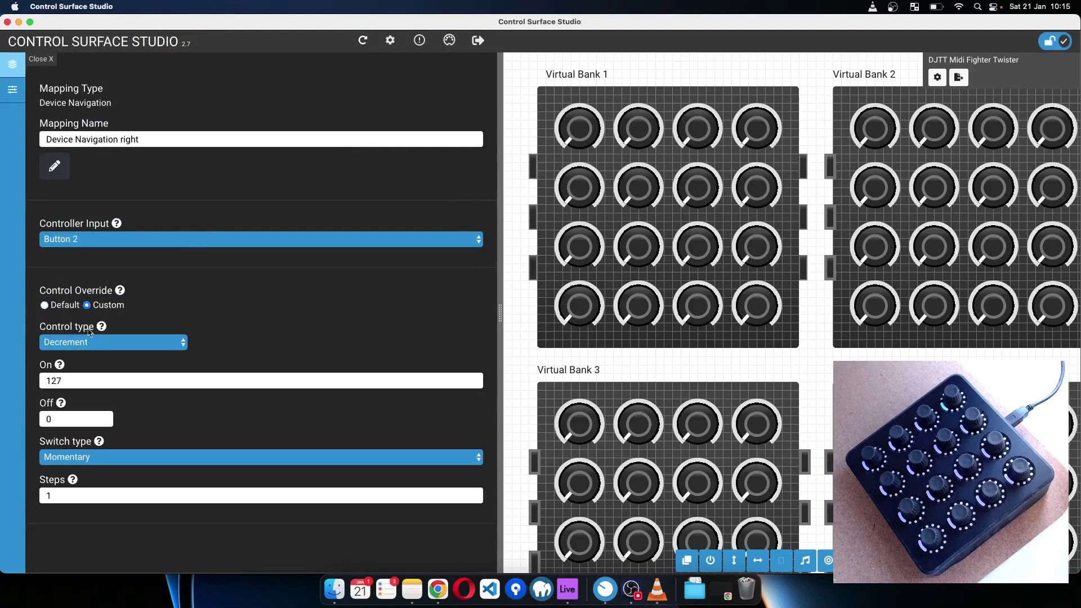
pyautogui.click(92, 342)
pyautogui.click(93, 329)
pyautogui.click(39, 59)
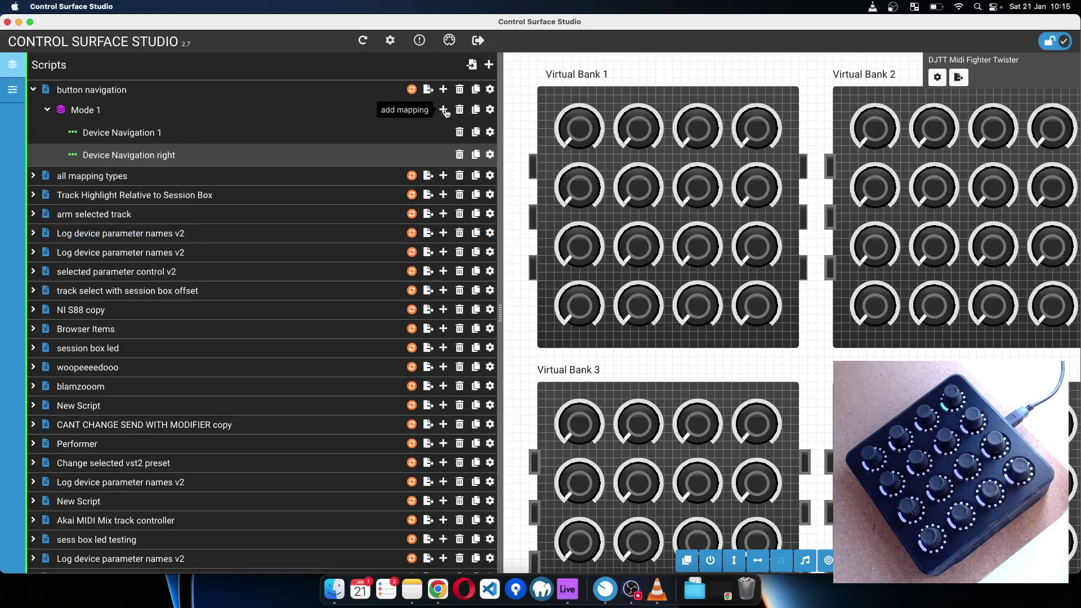
# Duplicate Device Navigation right as 'Device Navigation knob' assigned to Knob 1.
pyautogui.click(476, 154)
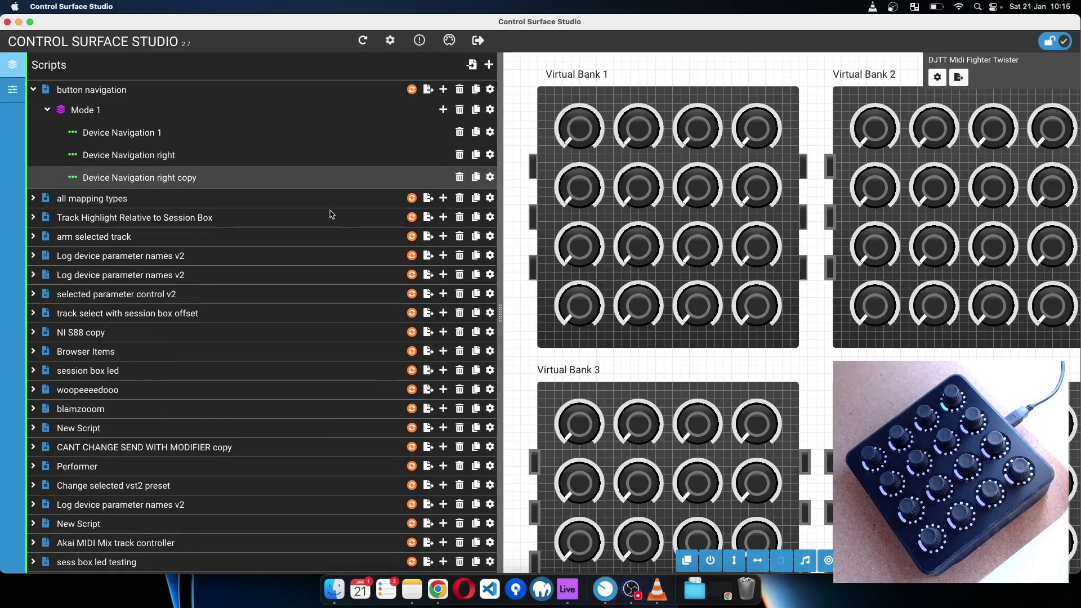
pyautogui.click(489, 176)
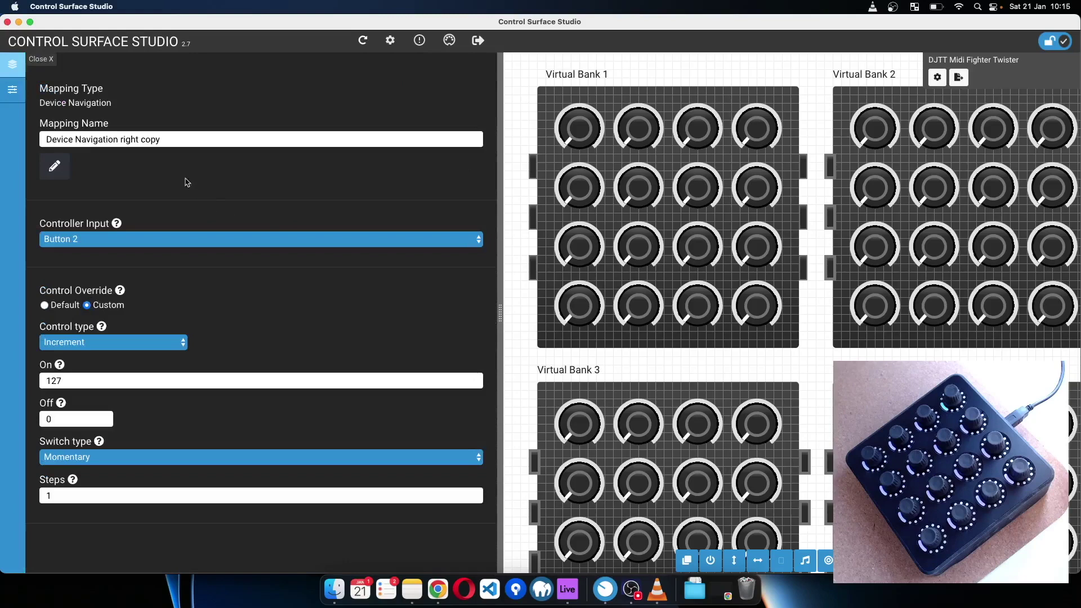
pyautogui.moveTo(119, 139); pyautogui.dragTo(177, 145)
pyautogui.write('knob')
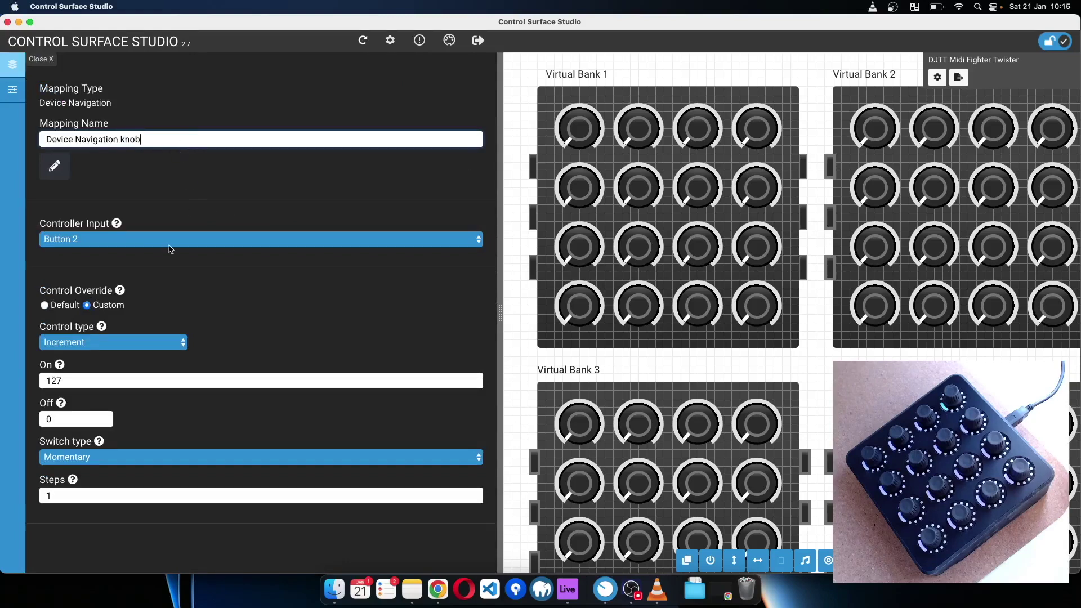
pyautogui.click(168, 246)
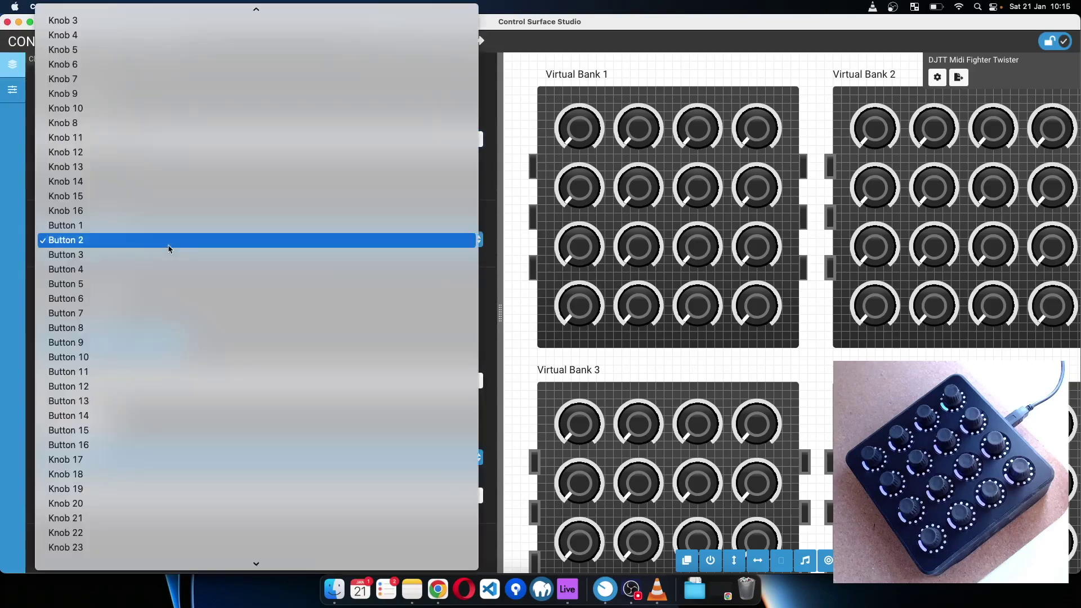
pyautogui.scroll(2, 113, 51)
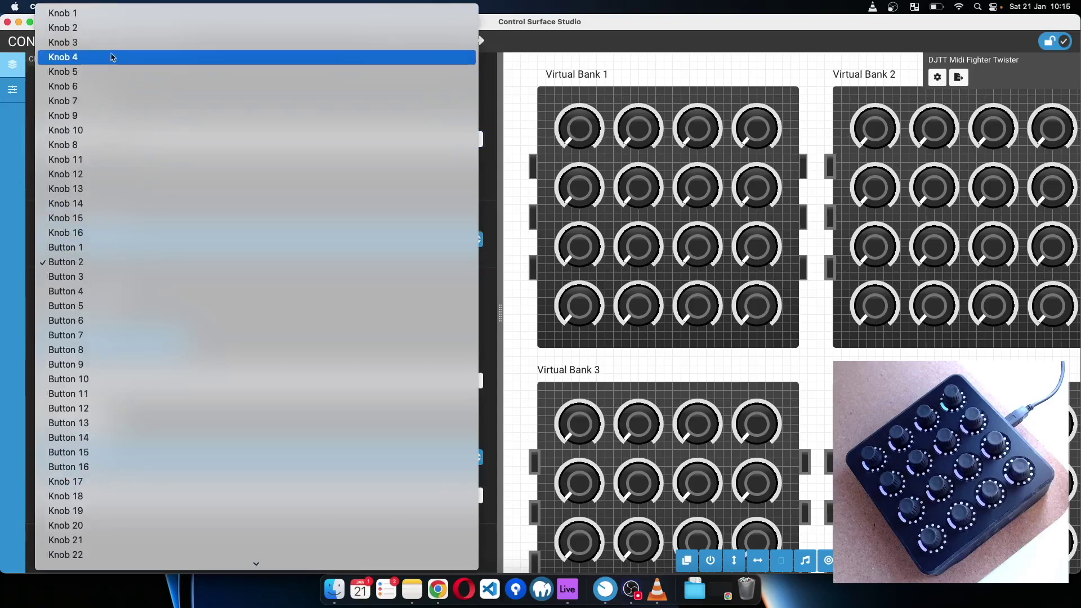
pyautogui.click(103, 21)
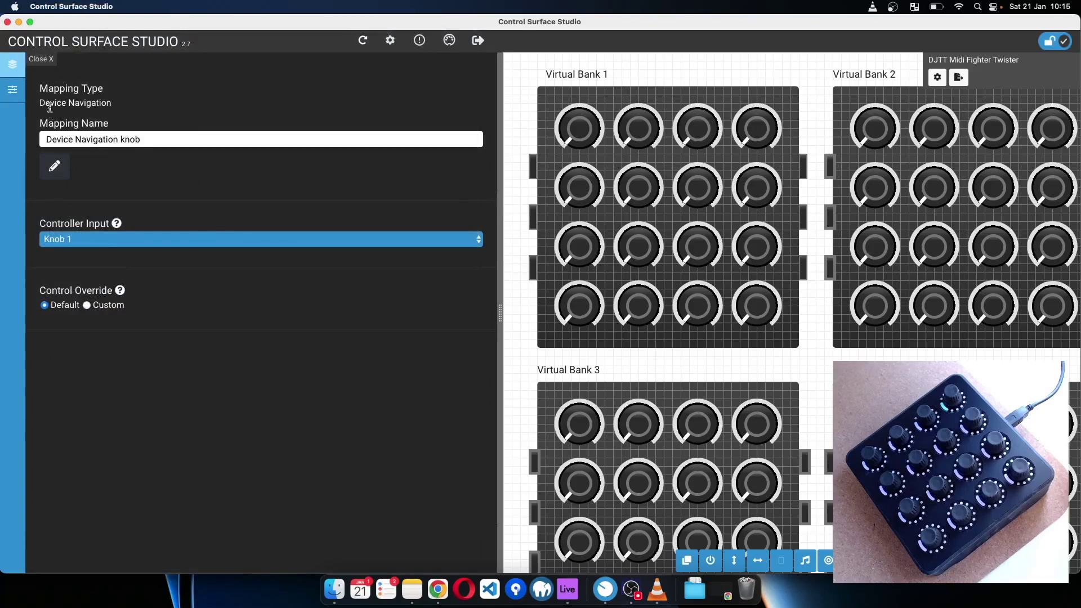
# Install the button navigation script into Ableton Live, then begin quitting Live.
pyautogui.click(37, 61)
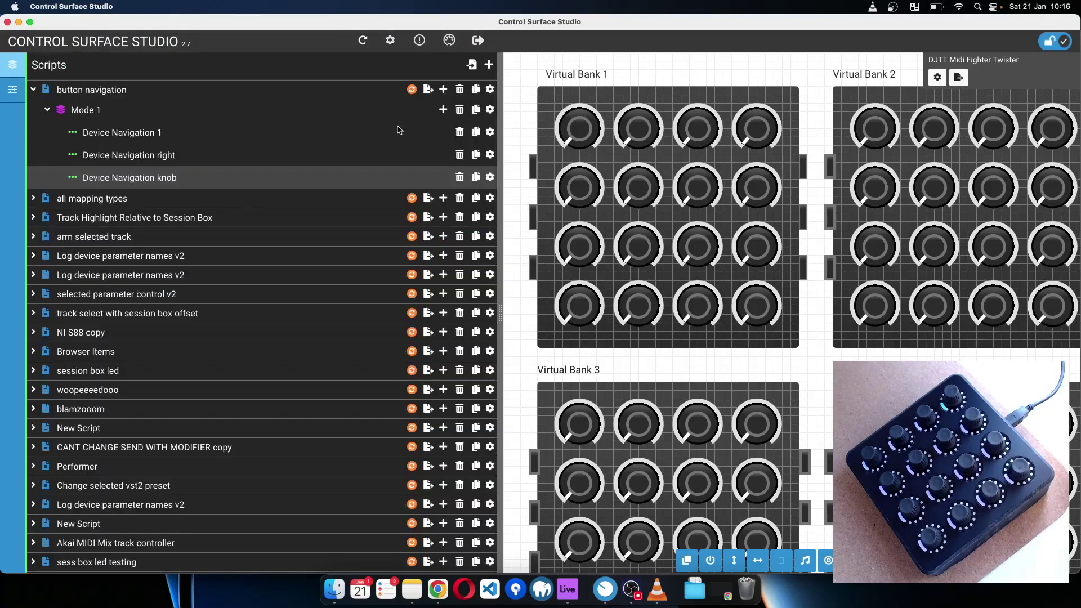
pyautogui.click(412, 90)
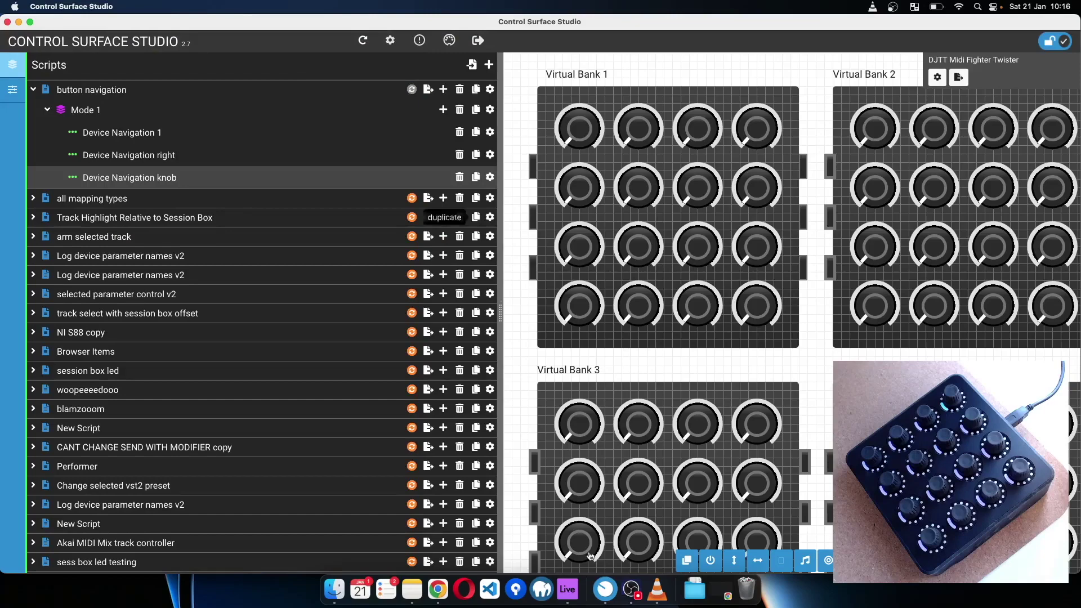
pyautogui.rightClick(569, 592)
# Quit Ableton Live so it reloads the installed script.
pyautogui.click(574, 556)
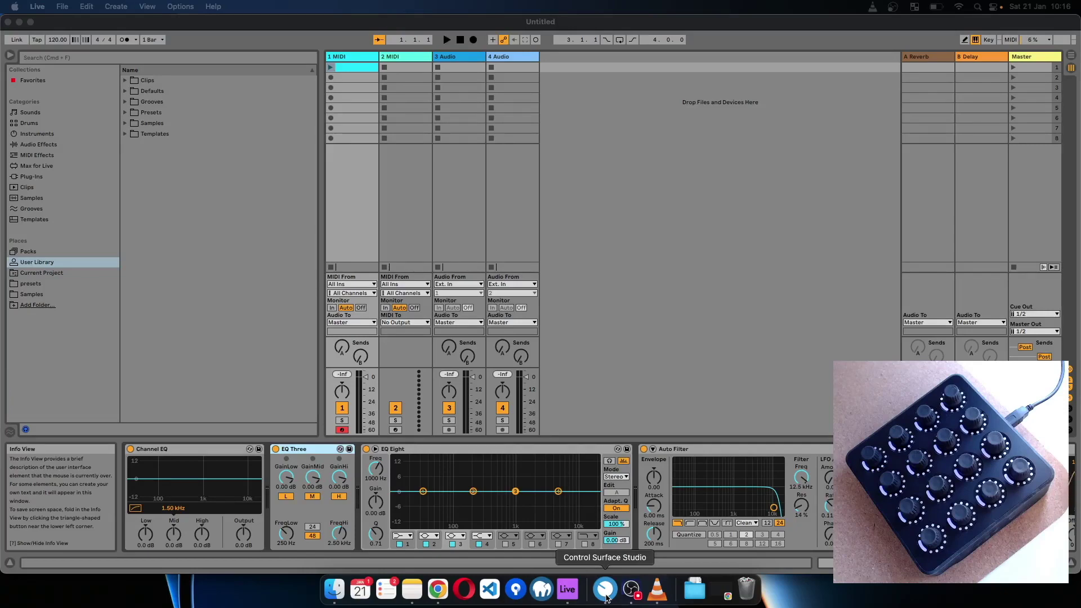
# Delete the Device Navigation knob, Device Navigation right and Device Navigation 1 mappings.
pyautogui.click(605, 589)
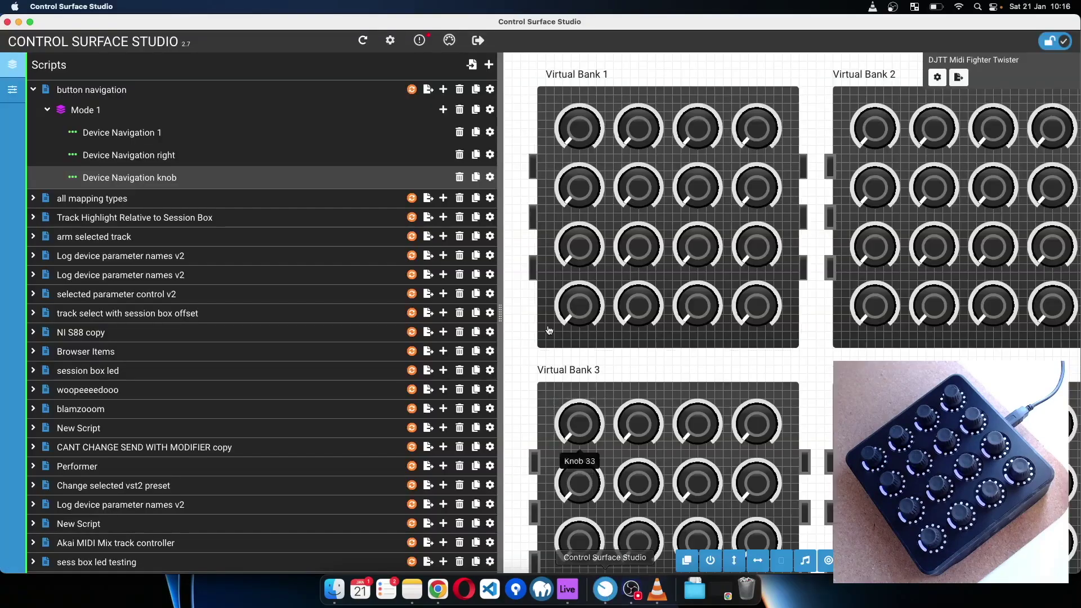
pyautogui.click(460, 178)
pyautogui.click(460, 156)
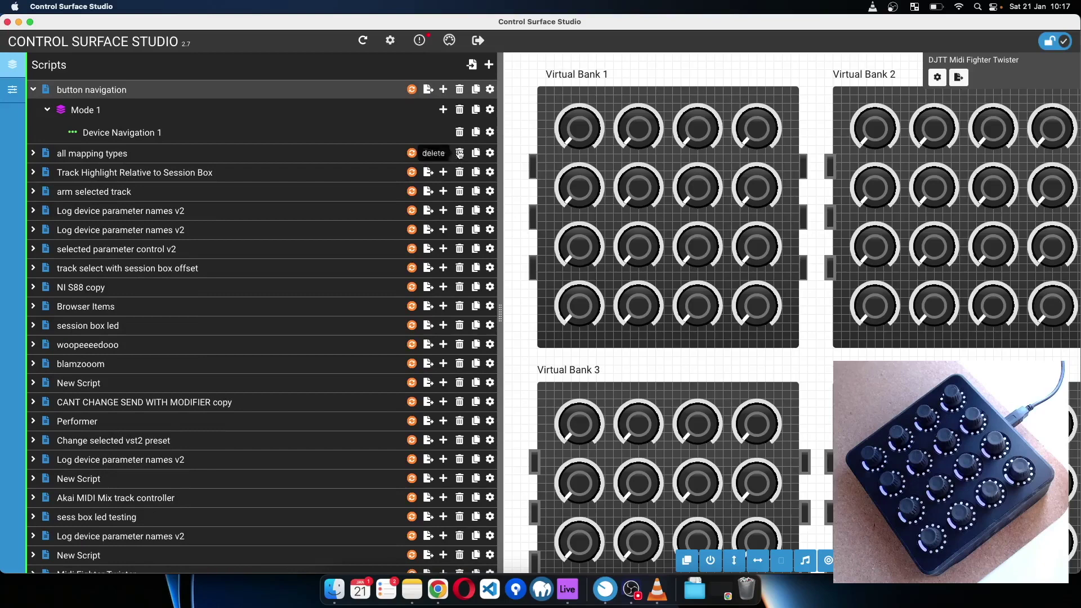
pyautogui.click(459, 131)
# Add a Session Box mapping to Mode 1 sized 2 tracks wide.
pyautogui.click(442, 109)
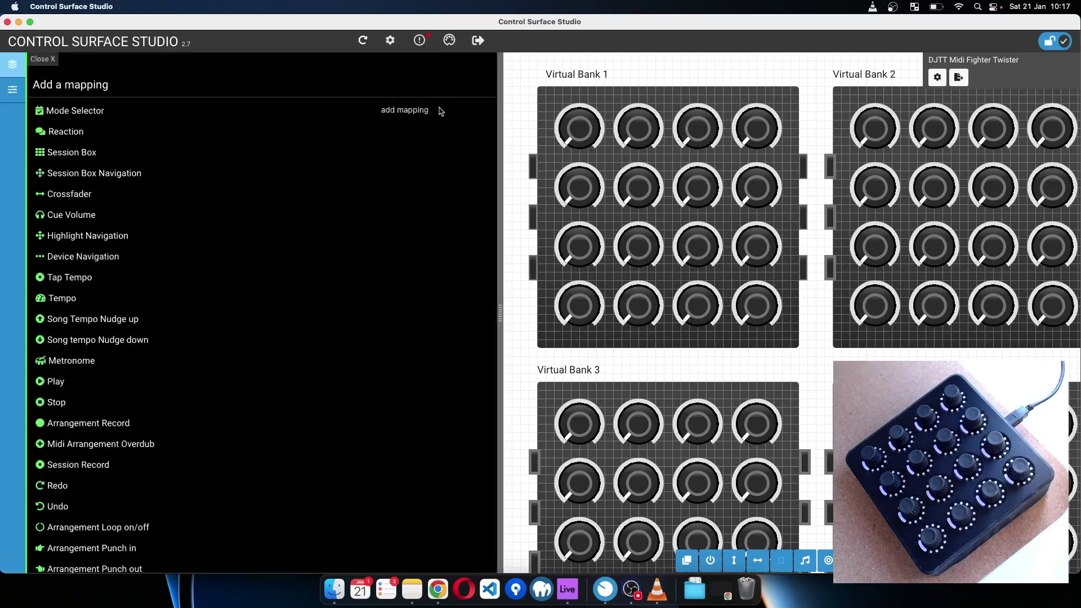
pyautogui.scroll(-1, 169, 136)
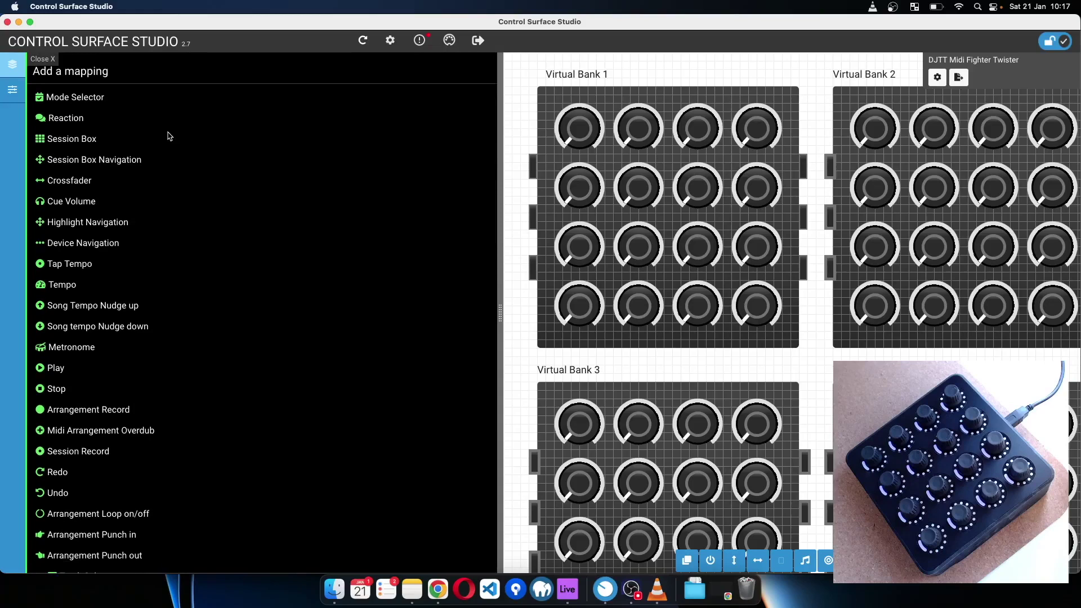
pyautogui.scroll(-2, 169, 136)
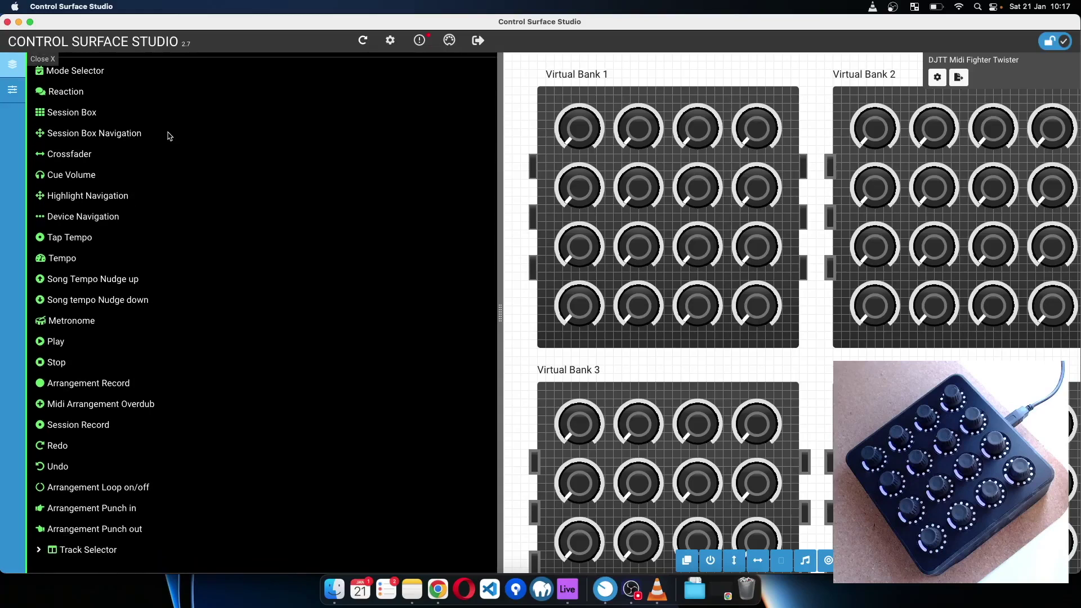
pyautogui.scroll(3, 169, 137)
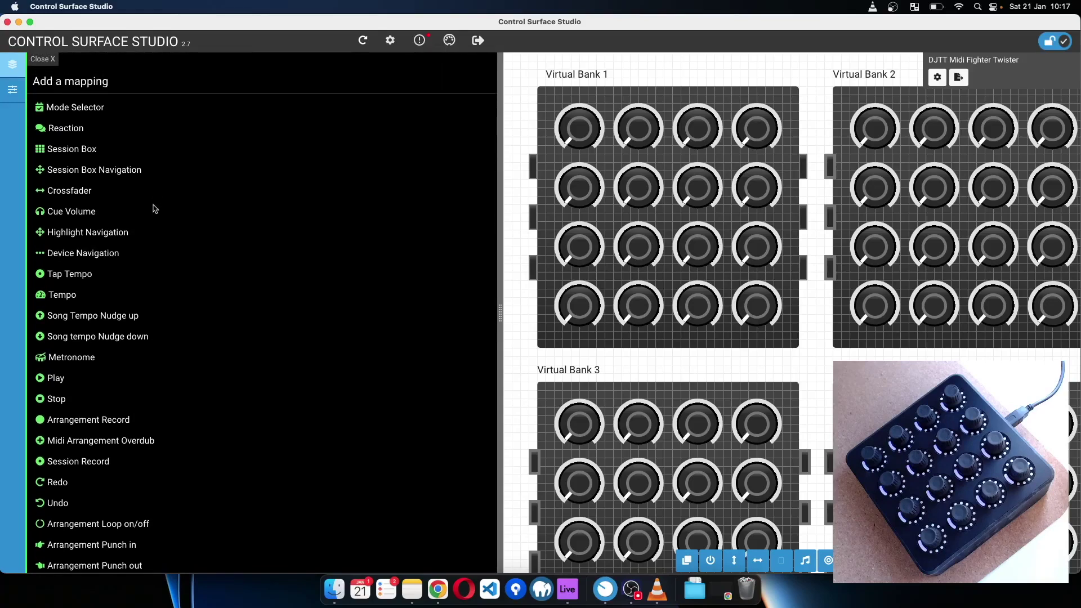
pyautogui.click(55, 150)
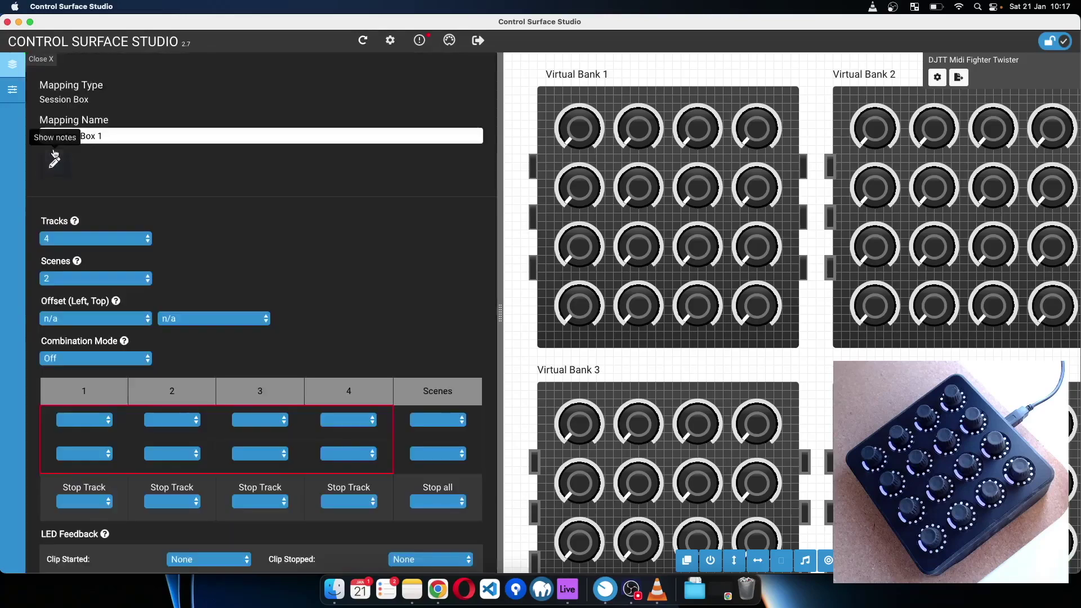
pyautogui.click(141, 239)
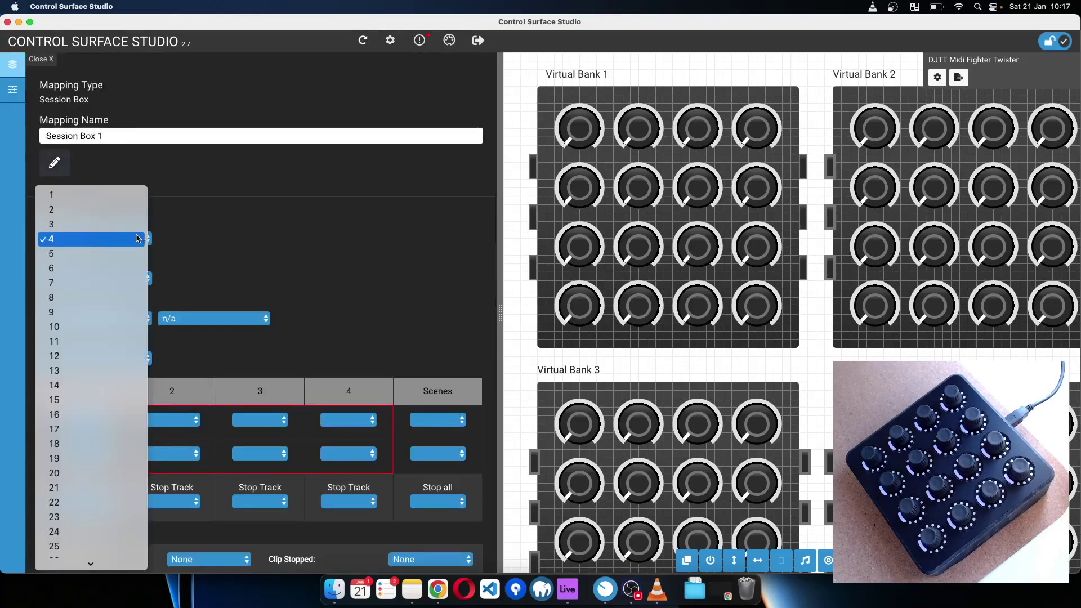
pyautogui.click(122, 212)
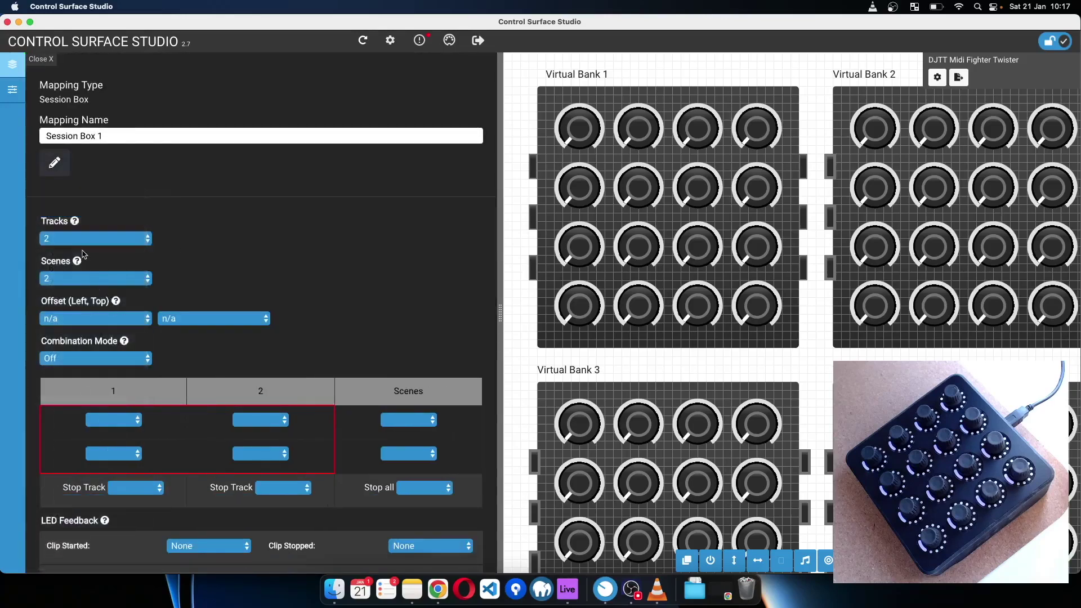
# Leave Session Box 1's clip slot inputs unchanged and start adding another mapping.
pyautogui.scroll(-1, 85, 429)
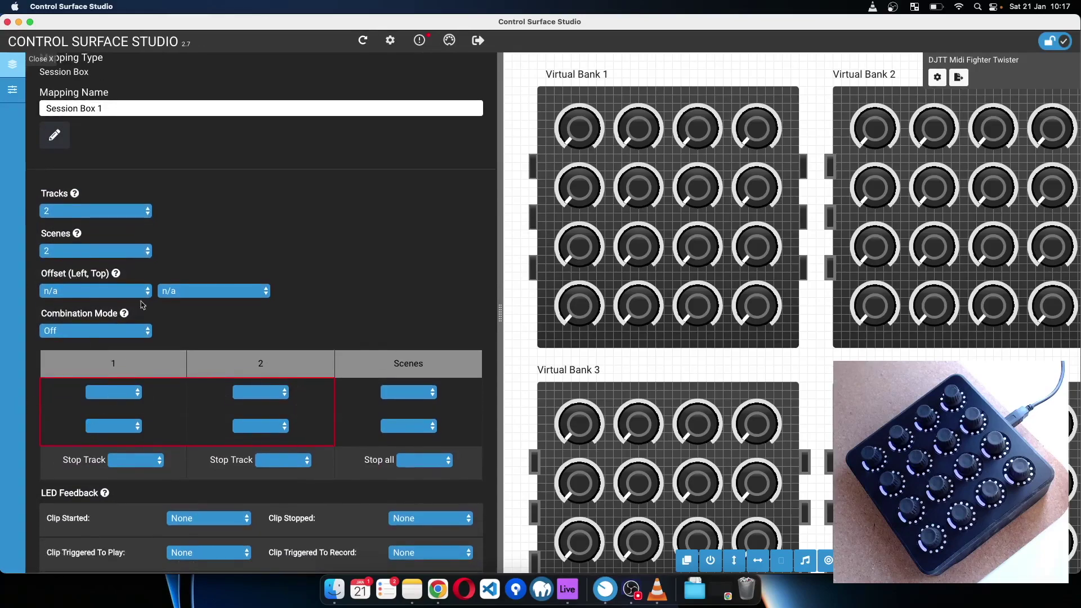
pyautogui.scroll(1, 162, 292)
pyautogui.scroll(-5, 222, 330)
pyautogui.scroll(1, 309, 327)
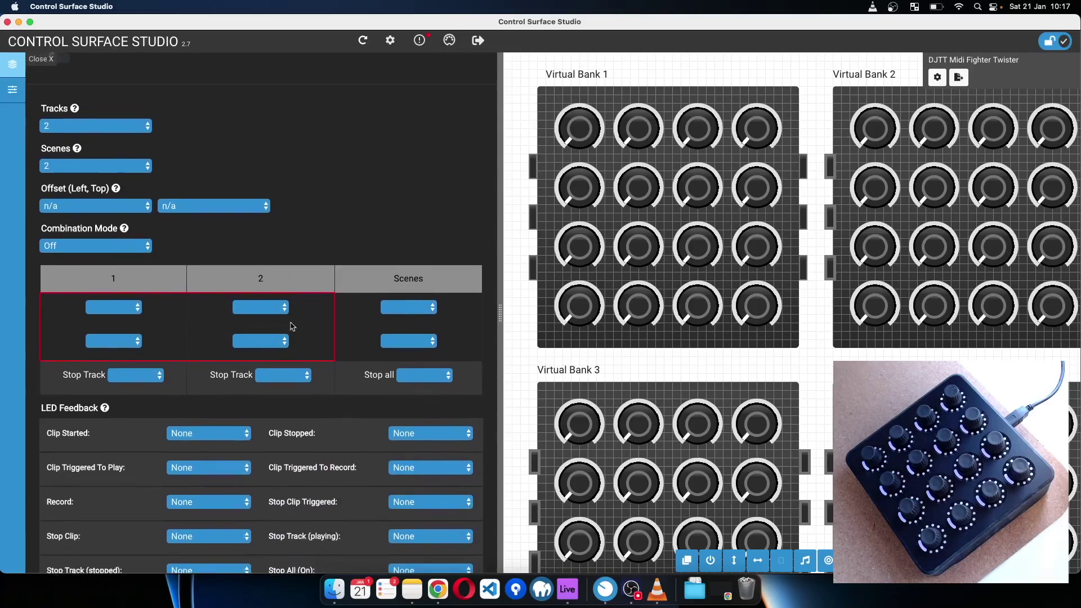
pyautogui.click(109, 310)
pyautogui.click(251, 250)
pyautogui.scroll(1, 308, 271)
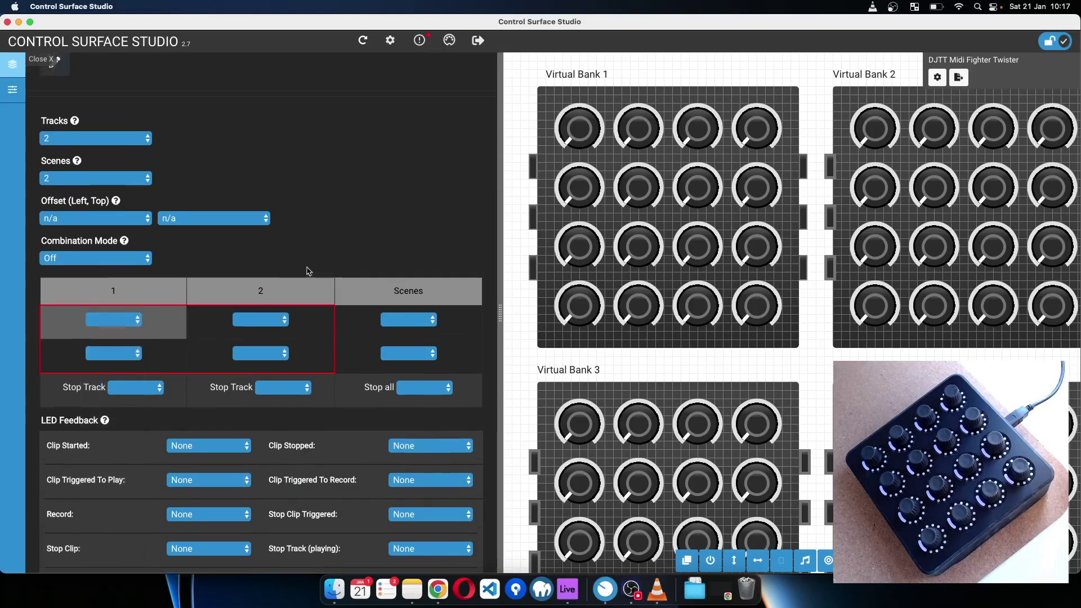
pyautogui.scroll(5, 308, 271)
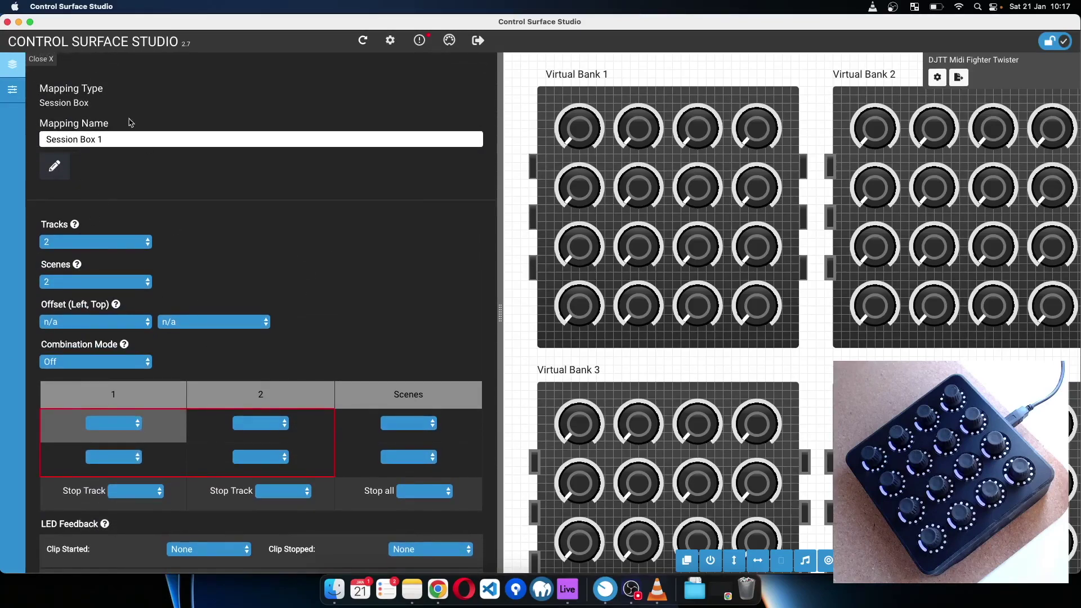
pyautogui.click(46, 59)
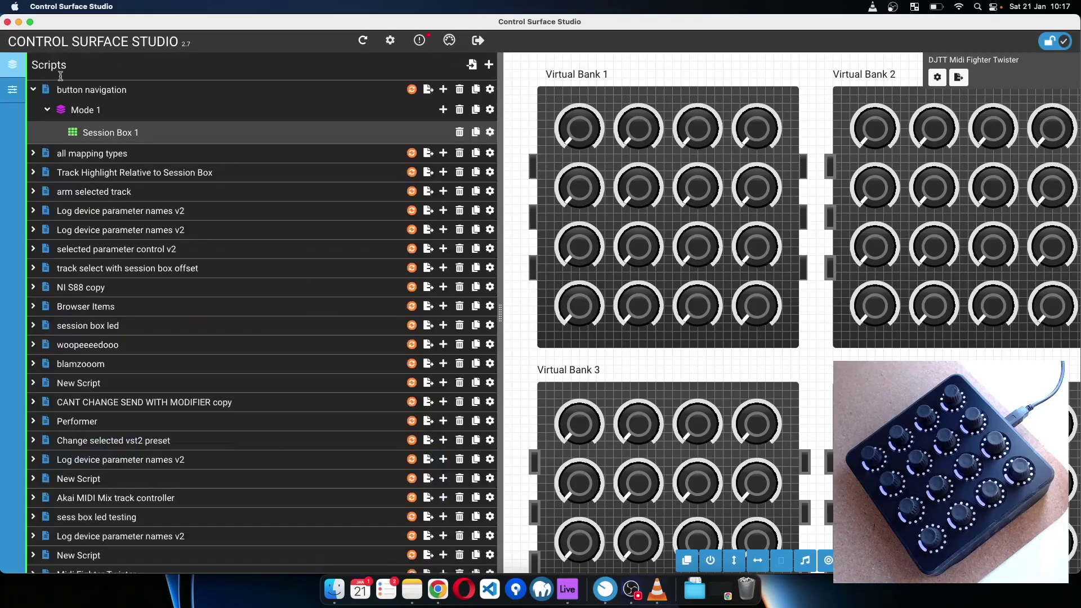
pyautogui.click(443, 110)
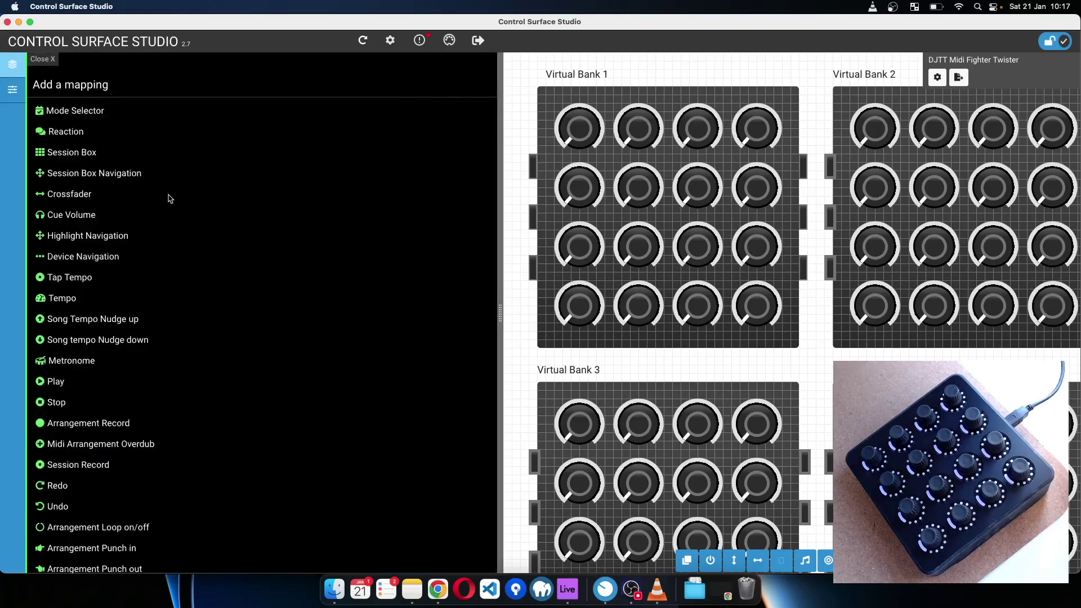
# Add a Session Box Navigation mapping that scrolls through tracks.
pyautogui.click(69, 173)
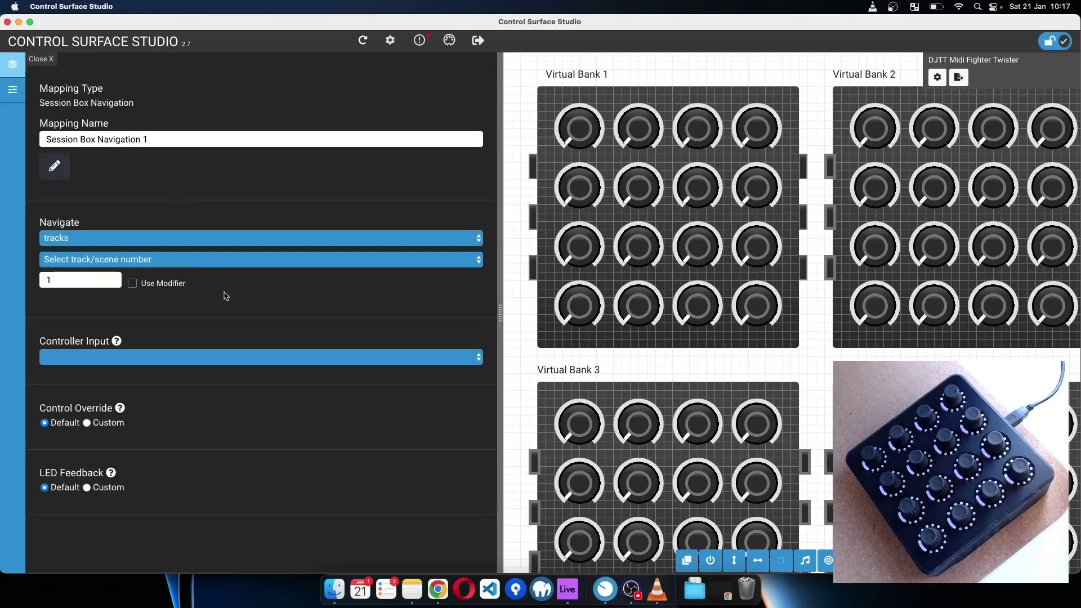
pyautogui.click(114, 260)
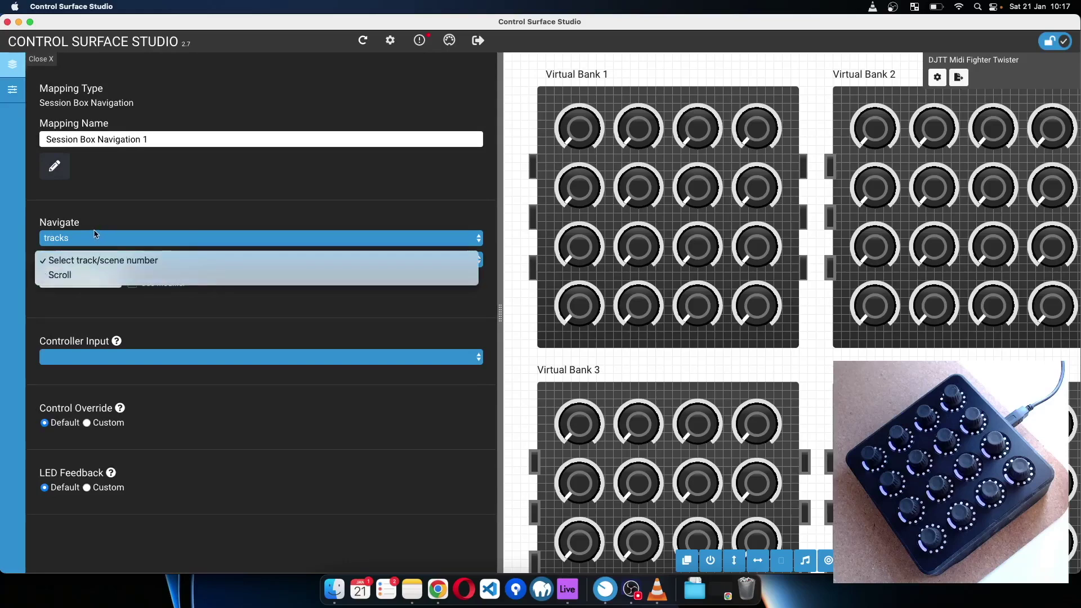
pyautogui.click(94, 275)
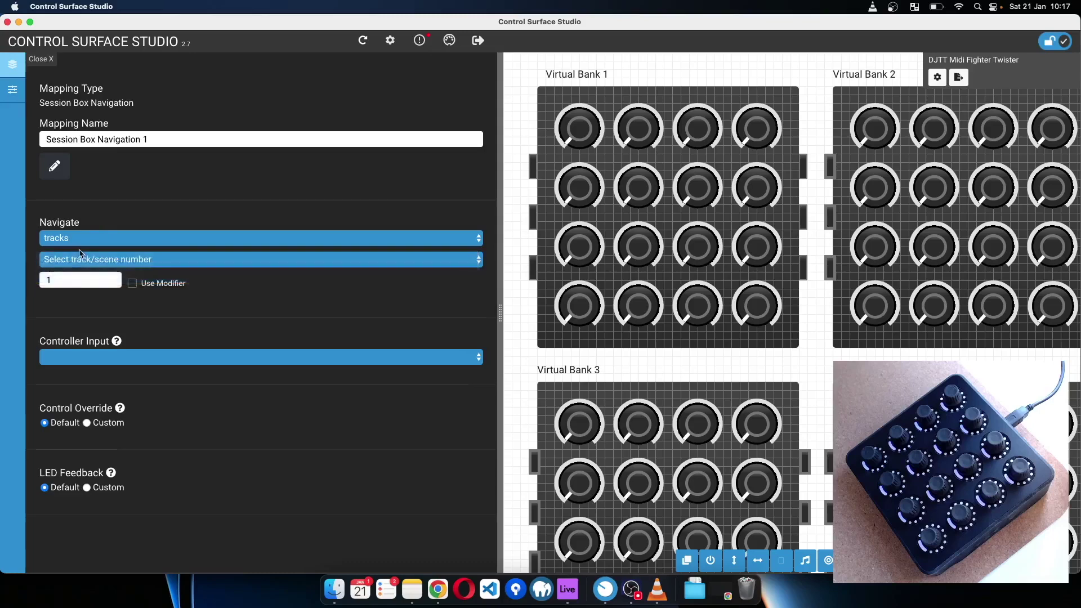
pyautogui.click(72, 242)
pyautogui.click(107, 213)
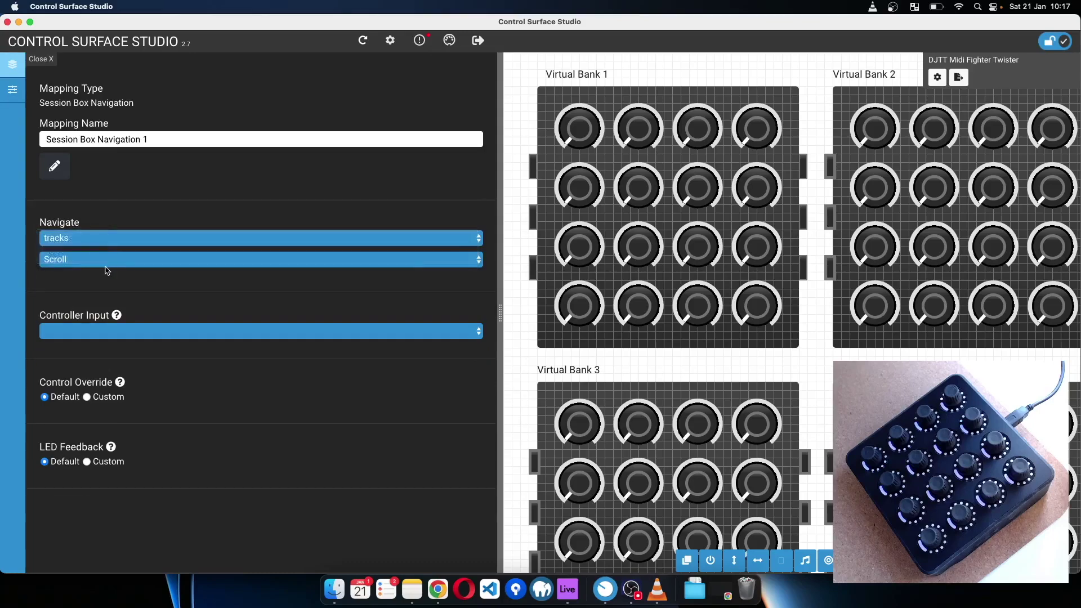
pyautogui.click(66, 264)
pyautogui.click(72, 290)
# Browse the Controller Input choices for a Twister button instead of a knob.
pyautogui.click(129, 332)
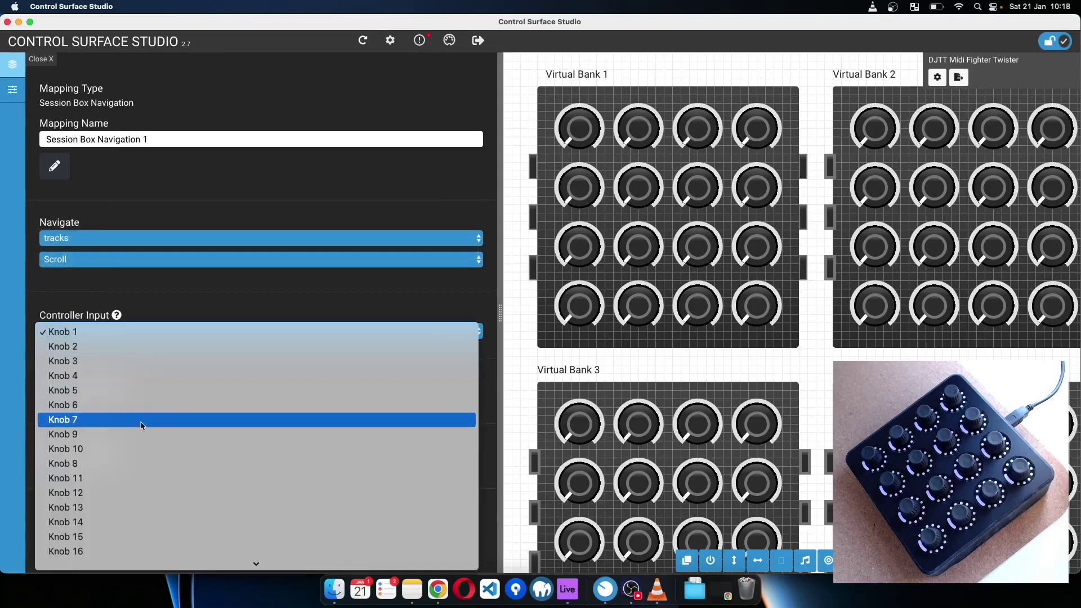
pyautogui.click(498, 173)
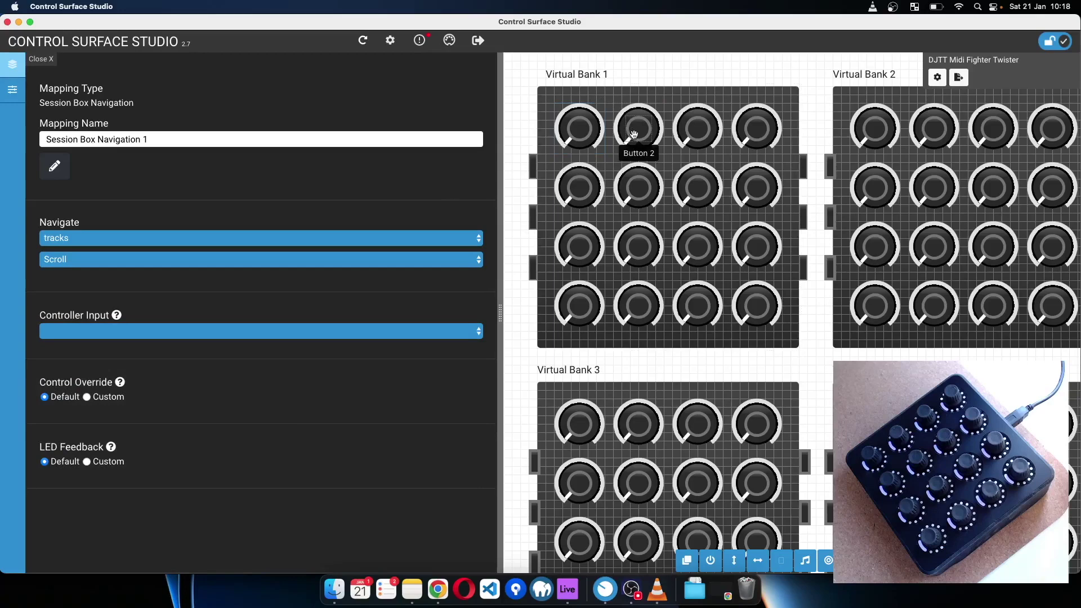
pyautogui.click(356, 325)
pyautogui.scroll(-8, 316, 418)
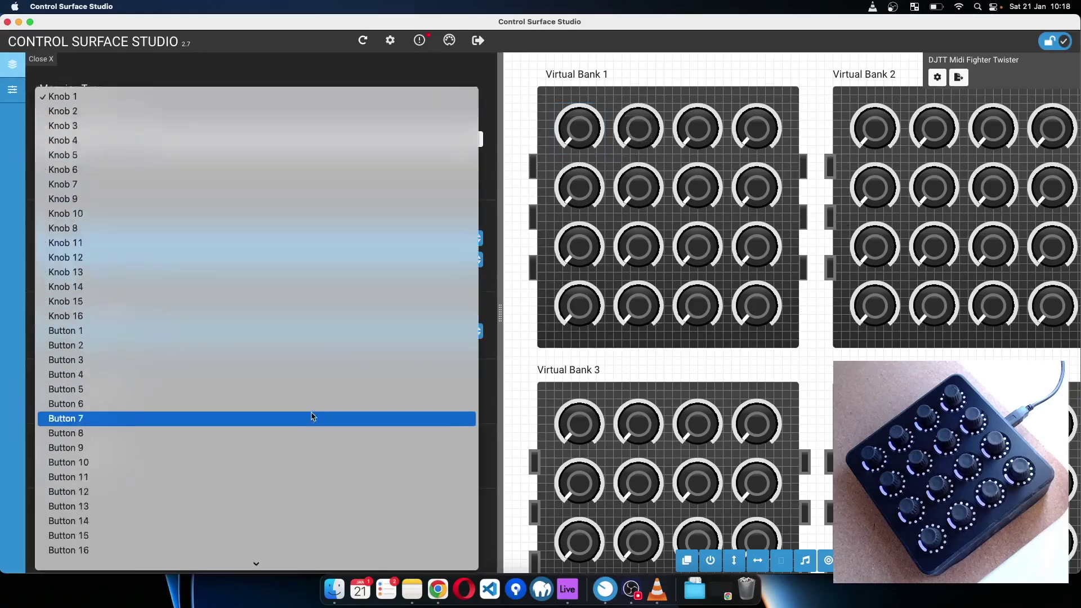
# Assign Button 2 to the navigation mapping with a custom Increment control type.
pyautogui.click(258, 259)
pyautogui.click(89, 399)
pyautogui.scroll(-1, 116, 460)
pyautogui.click(167, 406)
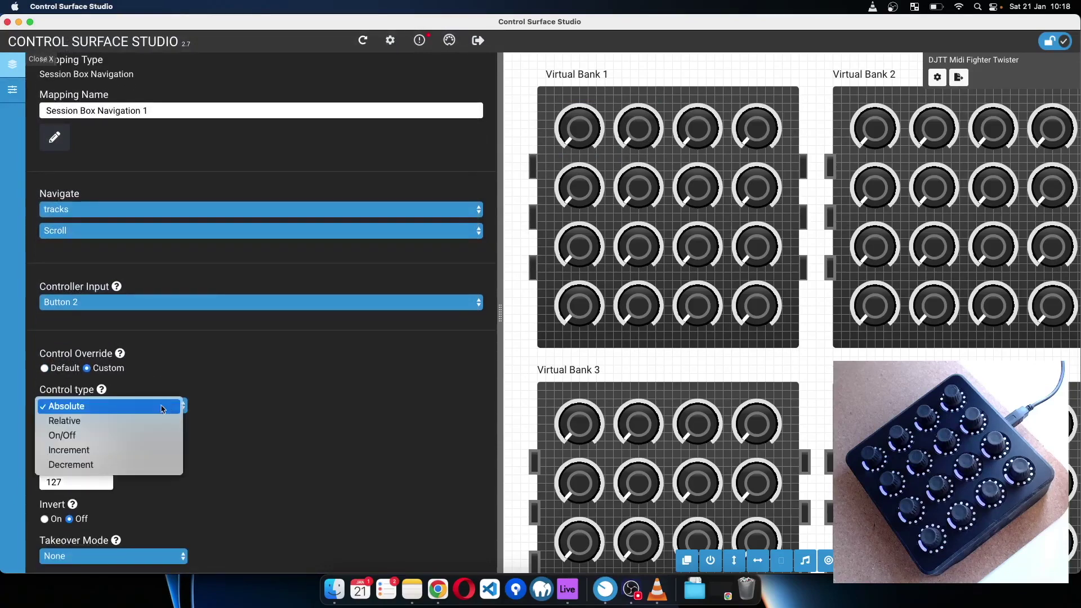
pyautogui.click(135, 449)
# Set the increment to 2 steps and return to the script tree.
pyautogui.scroll(-2, 148, 449)
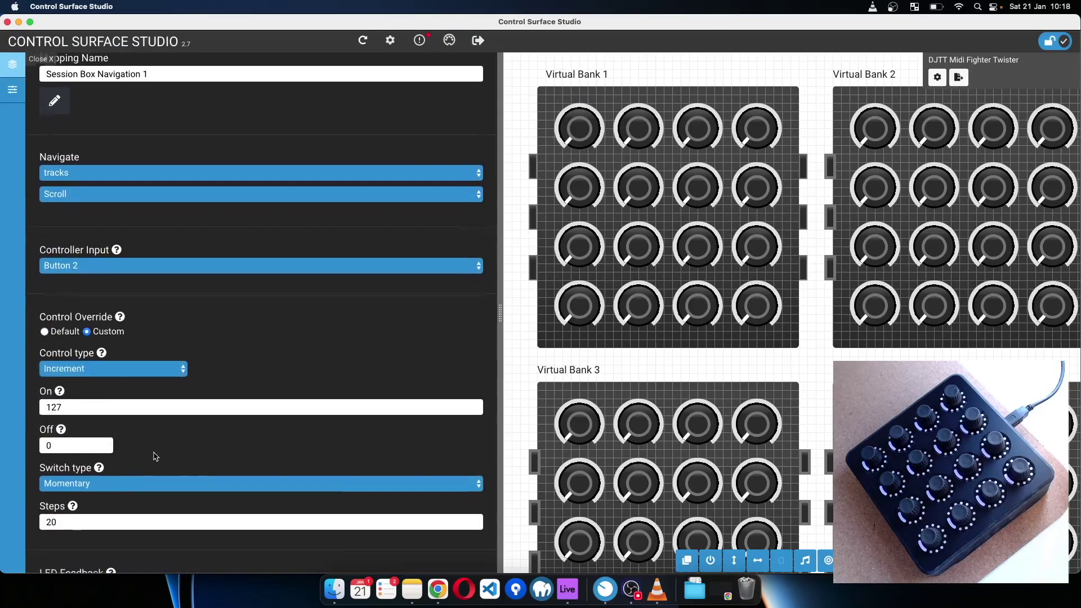
pyautogui.doubleClick(38, 503)
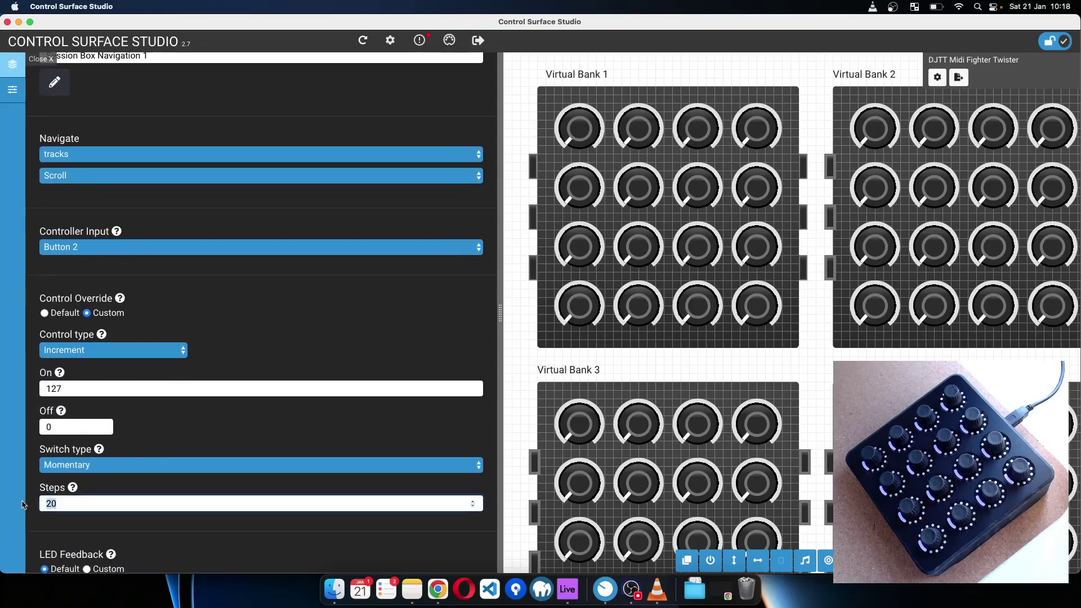
pyautogui.write('1')
pyautogui.scroll(1, 109, 508)
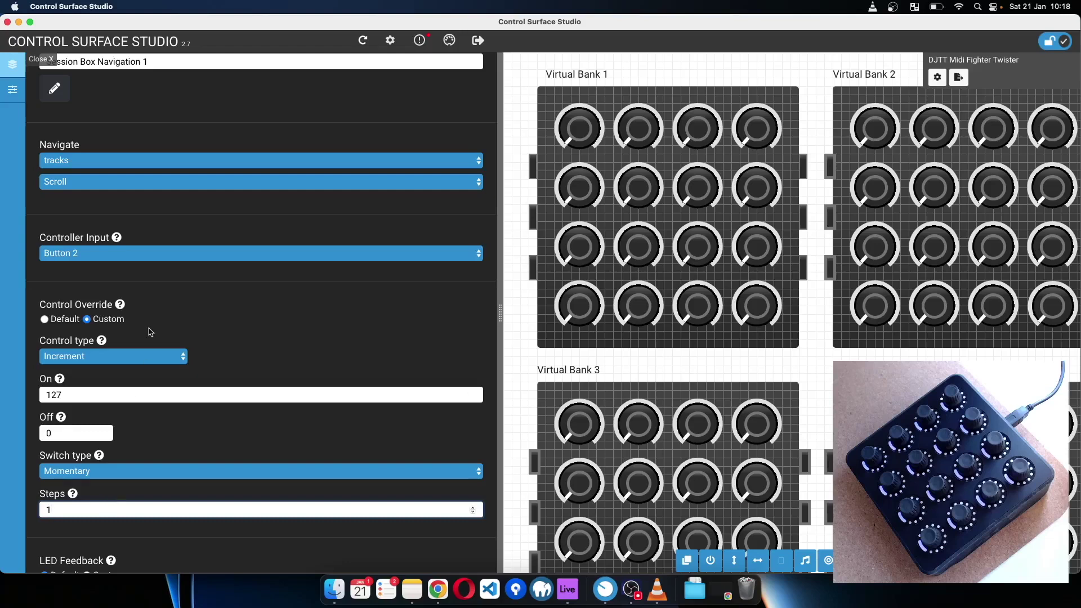
pyautogui.scroll(-3, 150, 331)
pyautogui.press('BackSpace')
pyautogui.write('2')
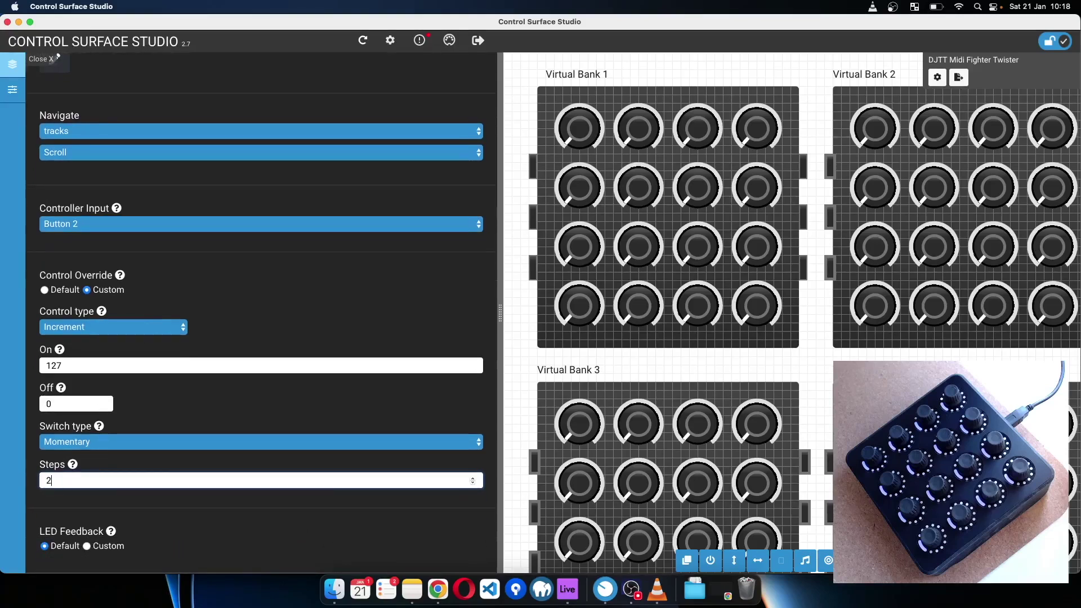
pyautogui.scroll(5, 270, 273)
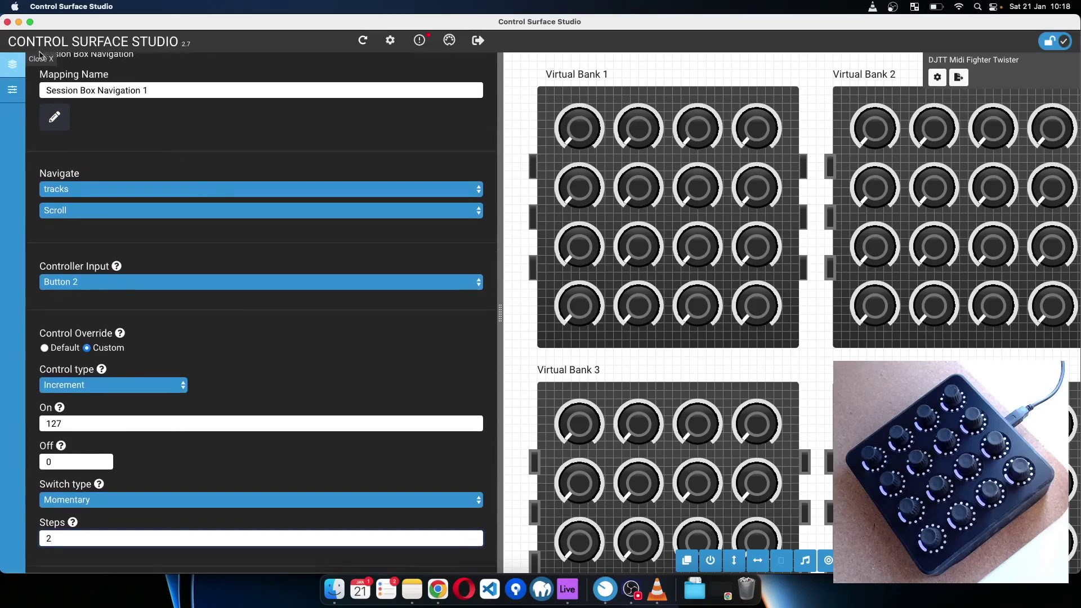
pyautogui.click(40, 59)
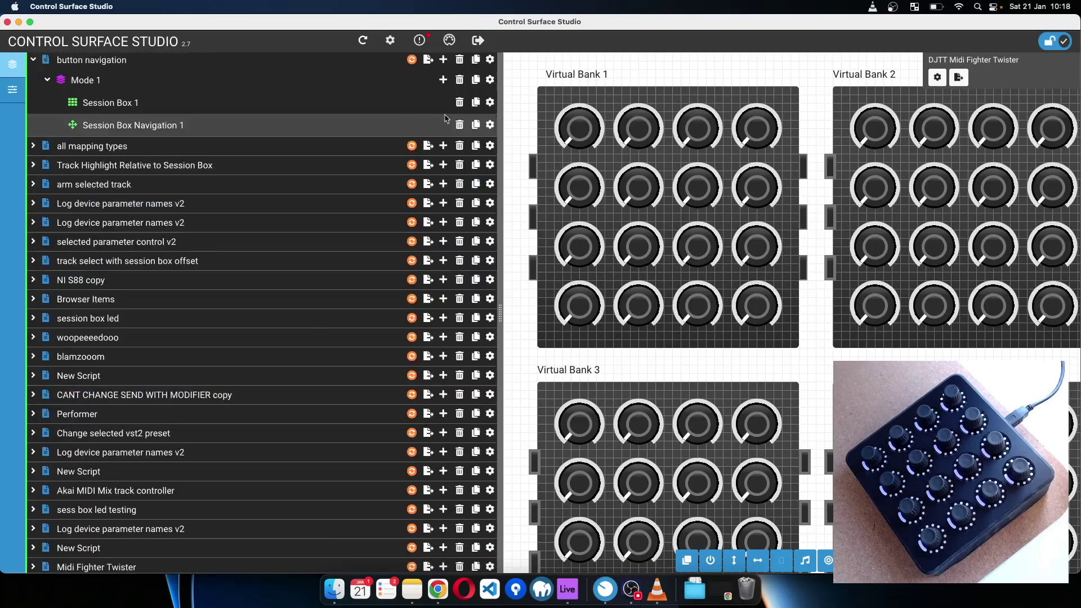
# Duplicate Session Box Navigation 1 and rename the copy 'Session Box Navigation left'.
pyautogui.click(476, 124)
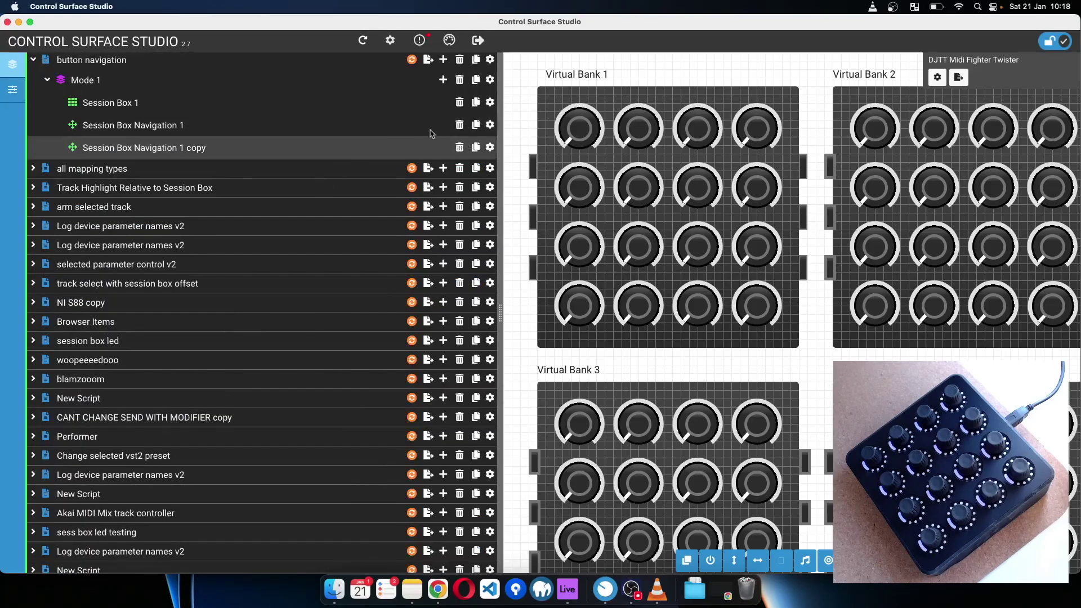
pyautogui.click(490, 147)
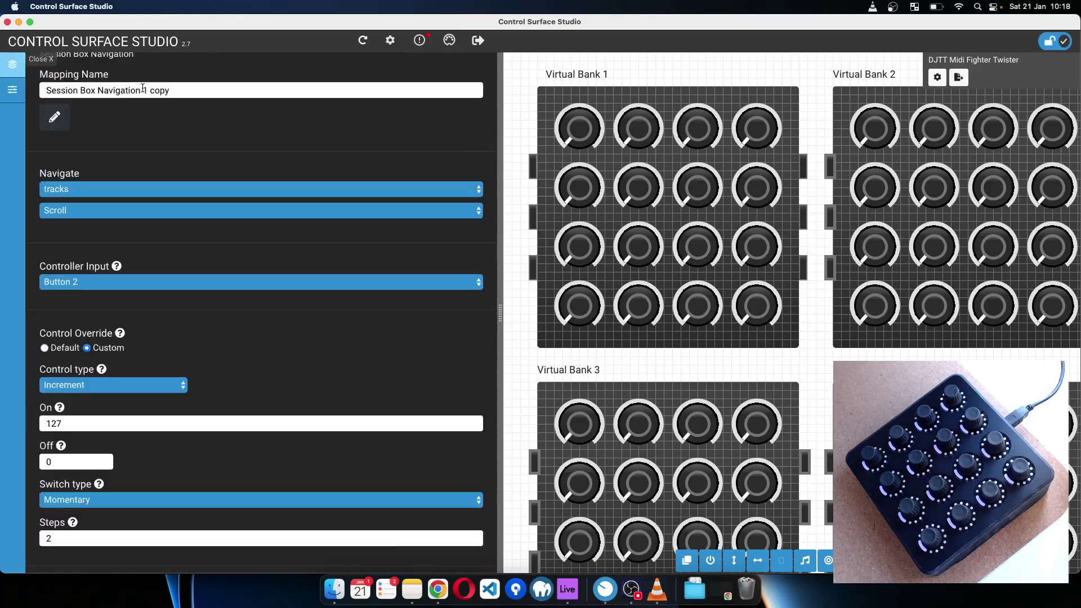
pyautogui.moveTo(142, 88); pyautogui.dragTo(229, 89)
pyautogui.press('BackSpace')
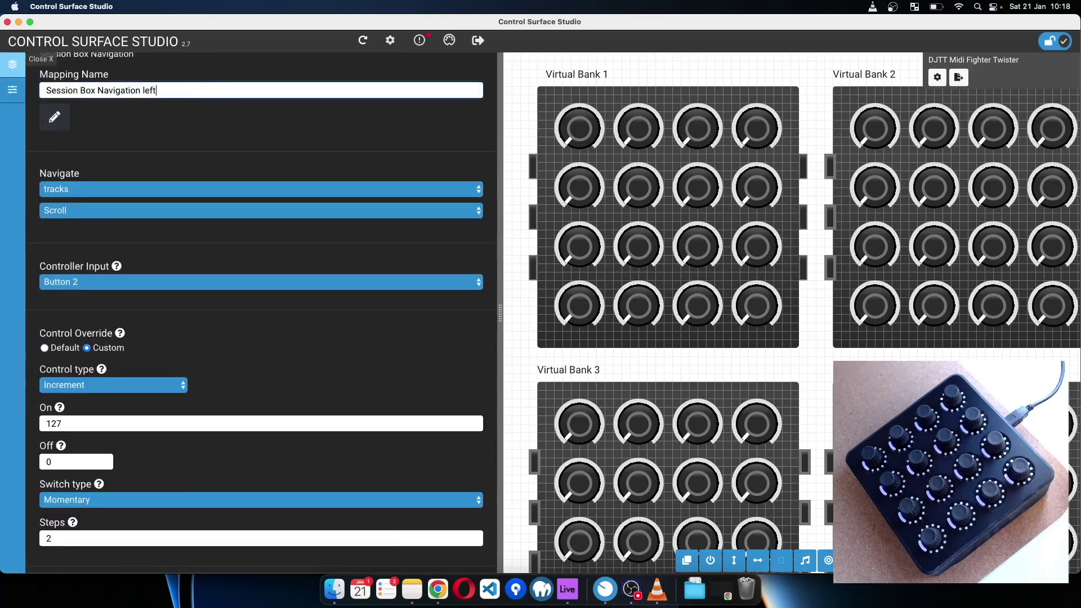
pyautogui.scroll(2, 212, 137)
pyautogui.scroll(-4, 203, 360)
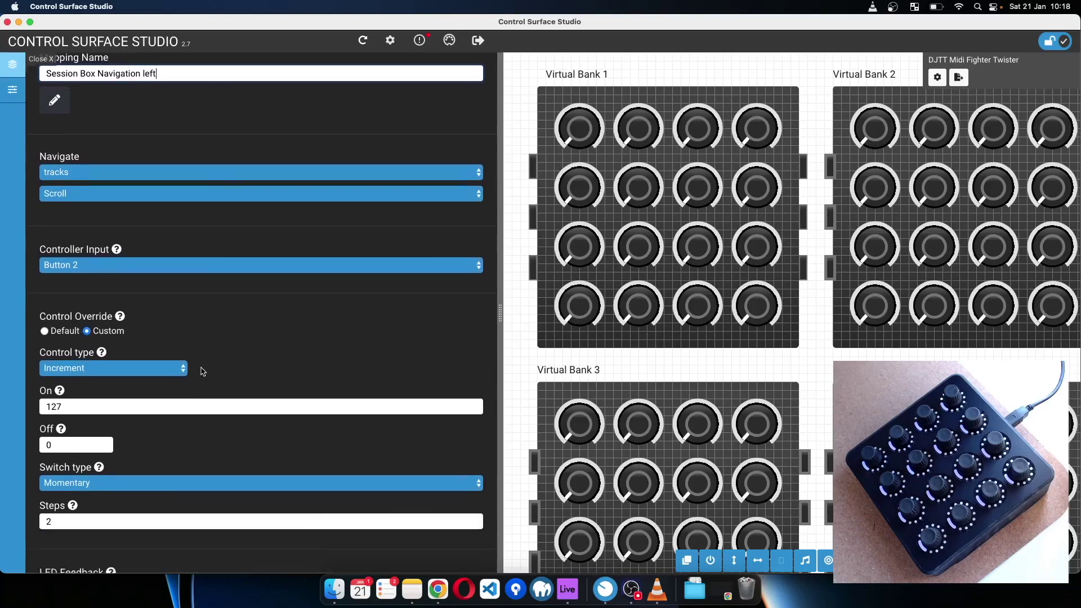
# Drive the copy from Button 1 with a custom Decrement control type.
pyautogui.click(90, 235)
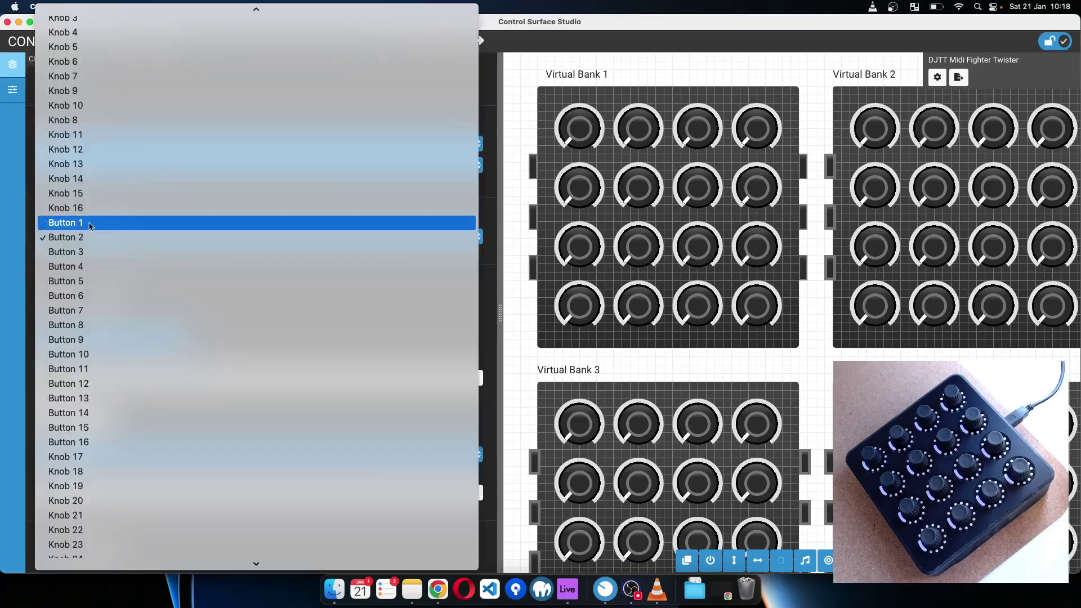
pyautogui.click(90, 222)
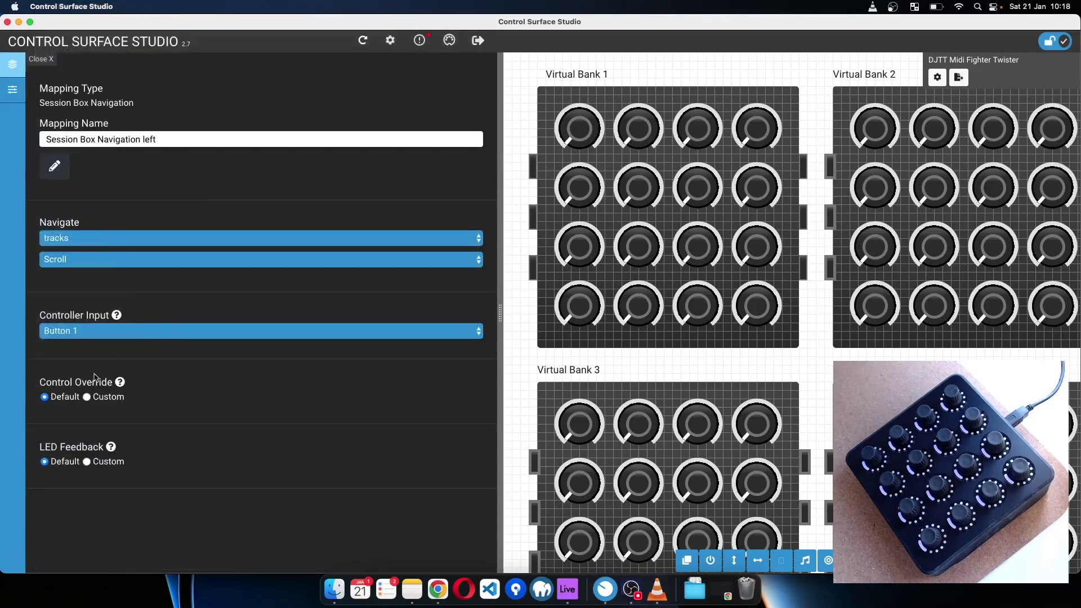
pyautogui.click(86, 396)
pyautogui.scroll(-3, 105, 380)
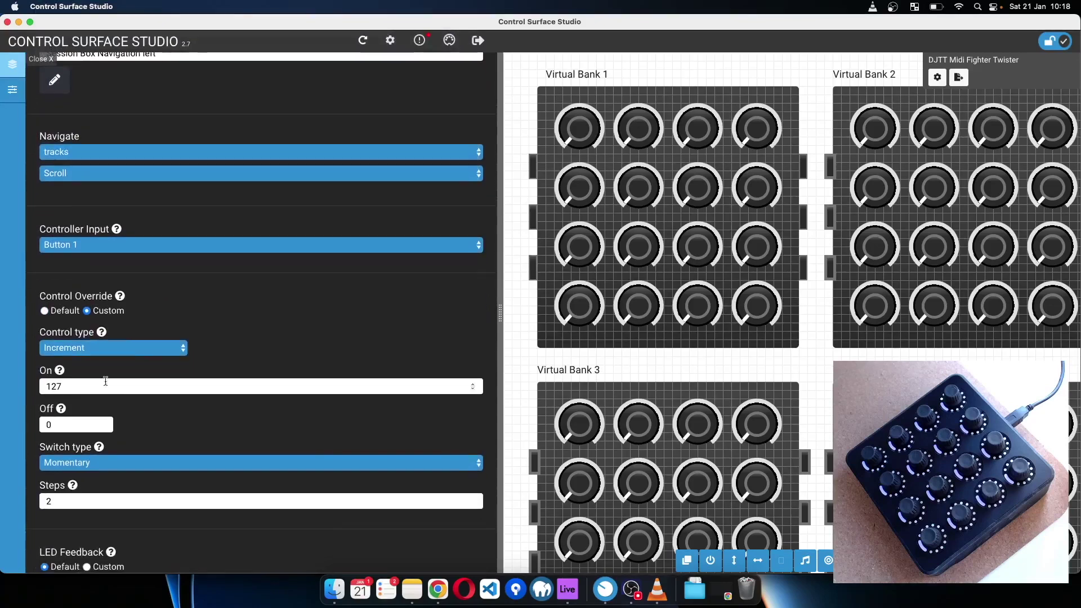
pyautogui.click(140, 355)
pyautogui.click(141, 365)
pyautogui.scroll(2, 65, 123)
# Leave the copy's settings and review the Session Box 1 settings.
pyautogui.click(41, 62)
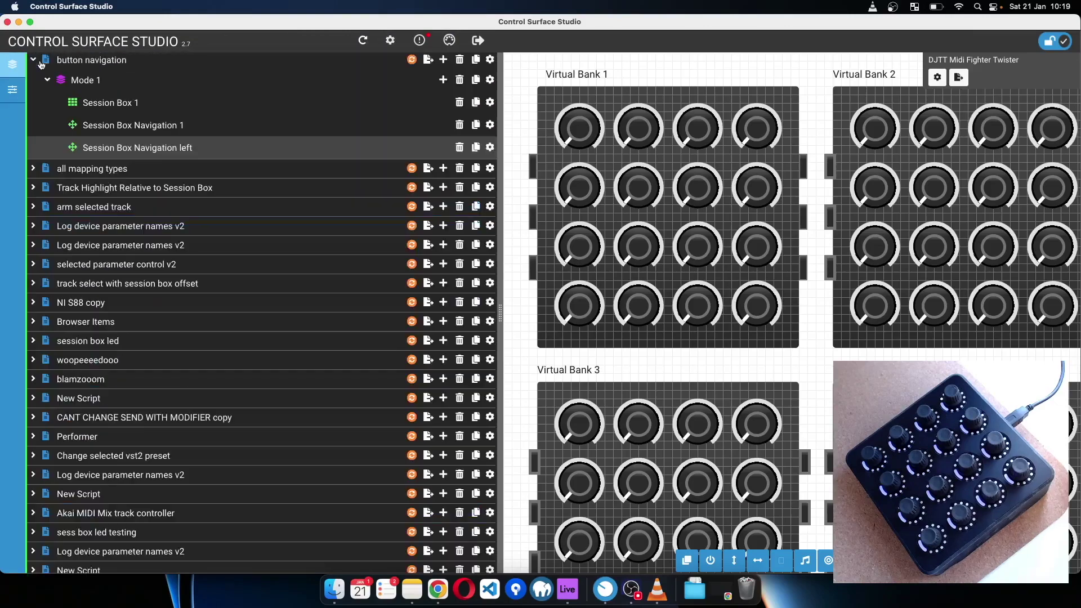
pyautogui.scroll(1, 252, 140)
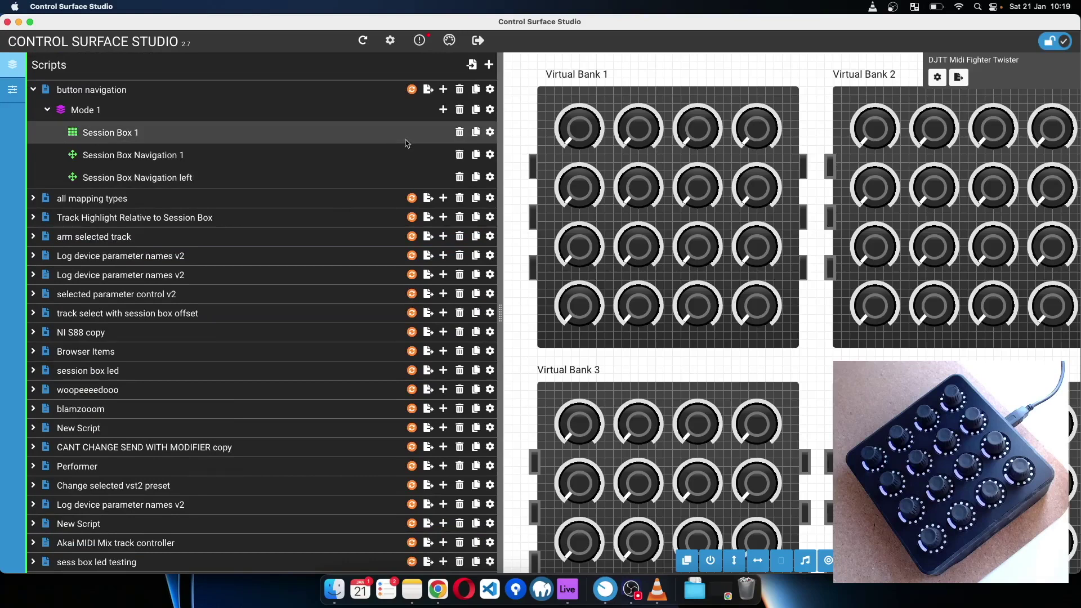
pyautogui.scroll(-3, 129, 228)
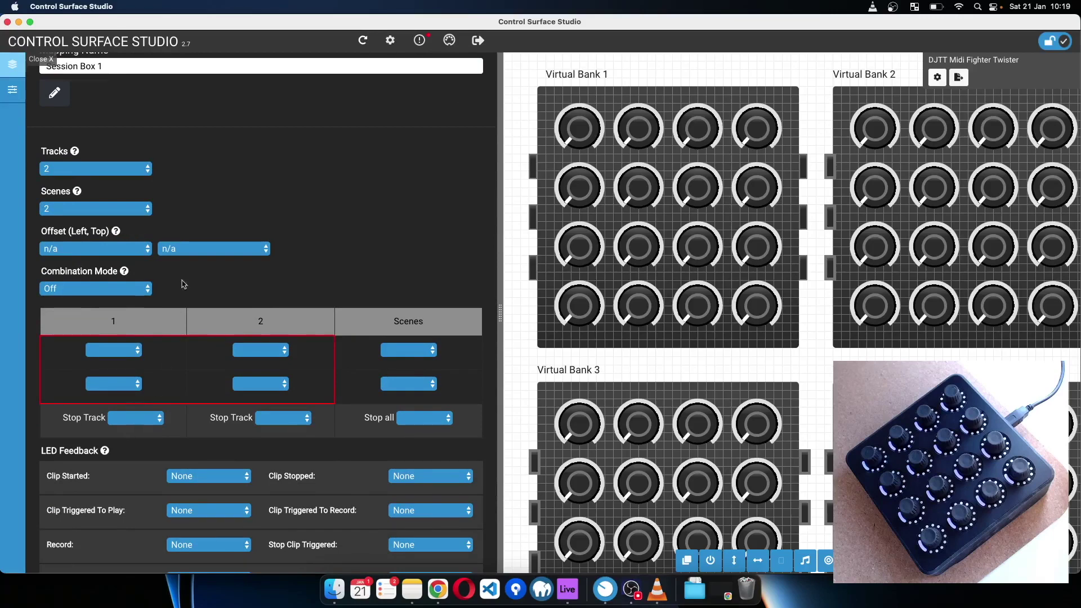
pyautogui.scroll(5, 185, 203)
pyautogui.click(52, 60)
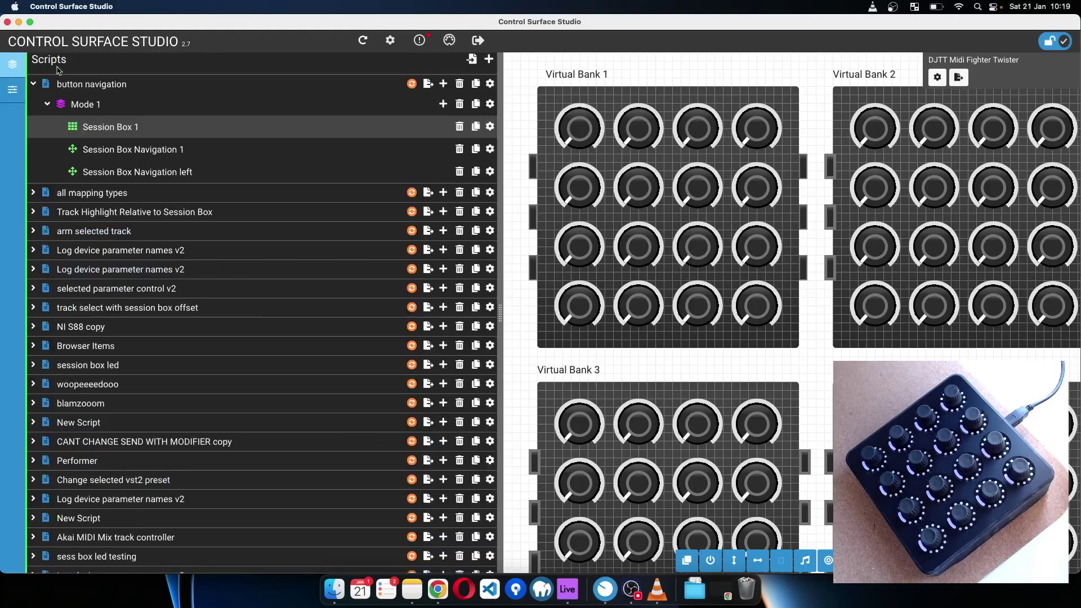
# Check Session Box Navigation 1's settings: Increment of 2 steps on Button 2.
pyautogui.click(489, 149)
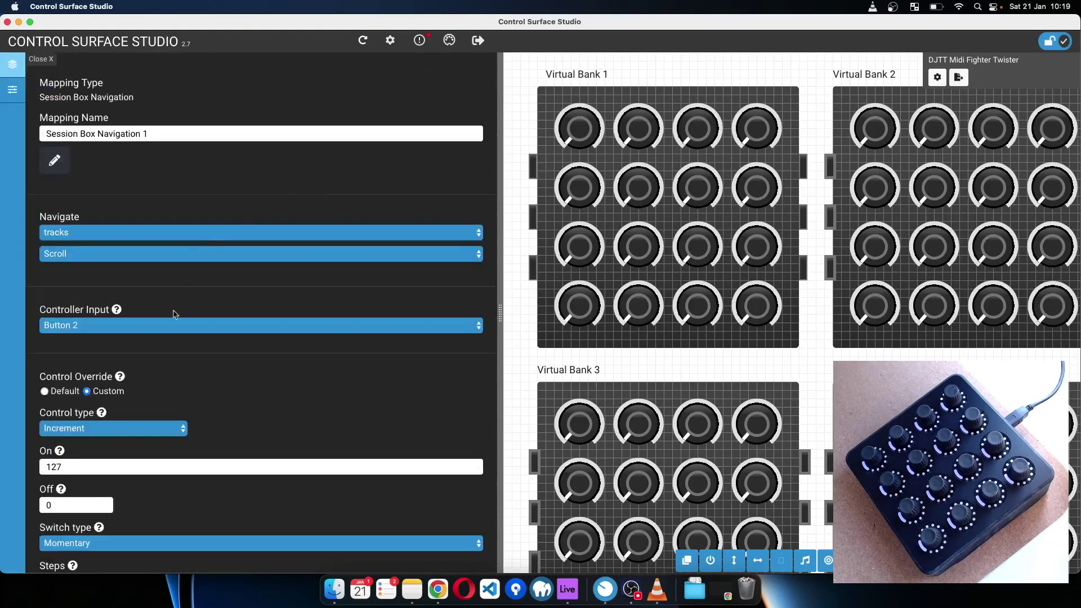
pyautogui.scroll(-2, 174, 308)
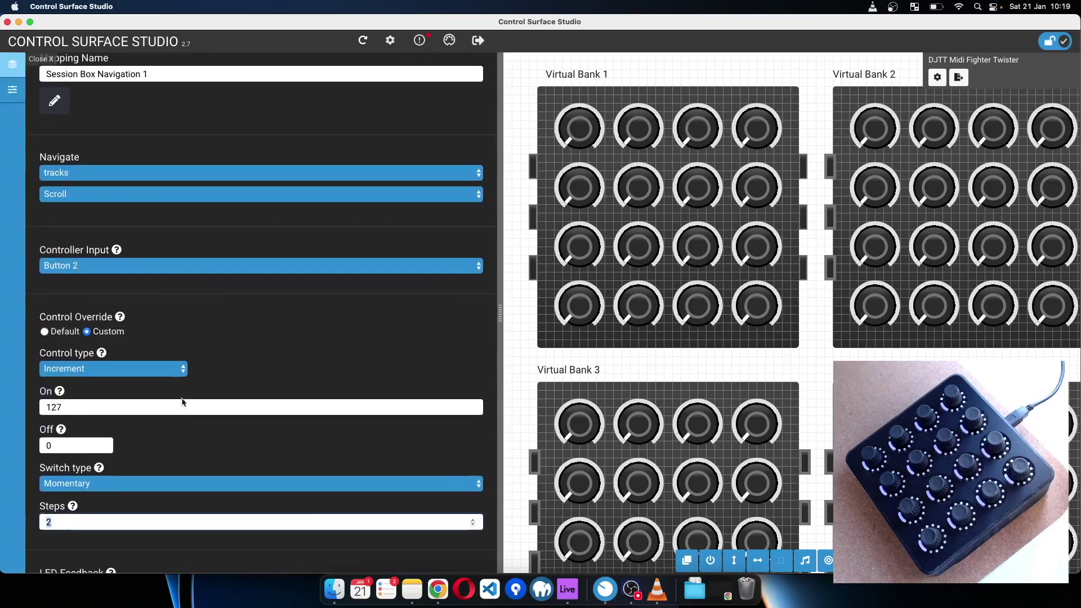
pyautogui.scroll(2, 218, 353)
pyautogui.click(35, 58)
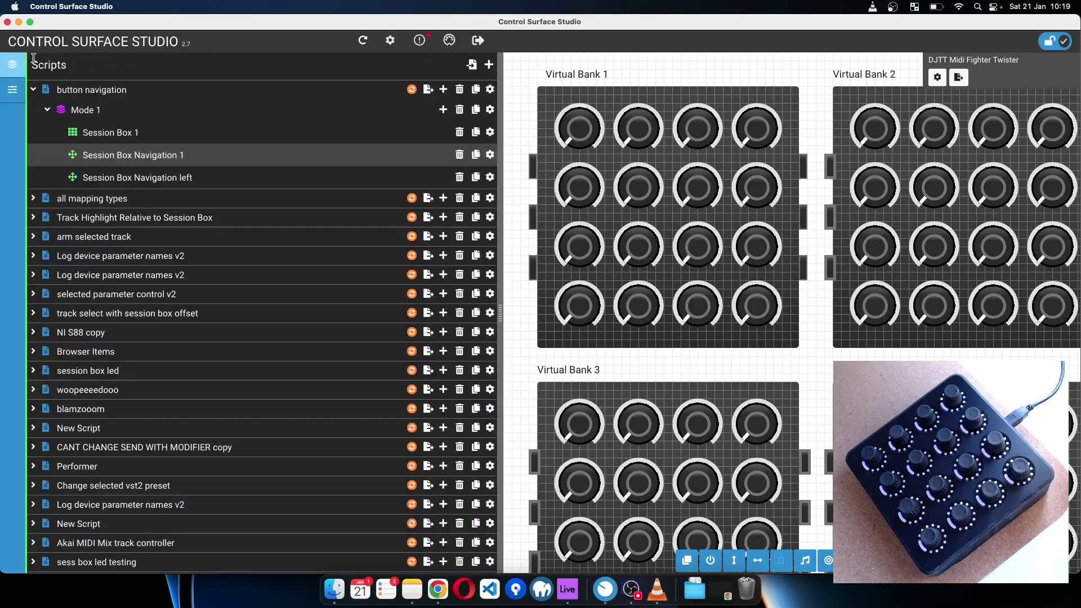
# Install the button navigation script and add new audio tracks after 3 Audio in Live.
pyautogui.click(412, 91)
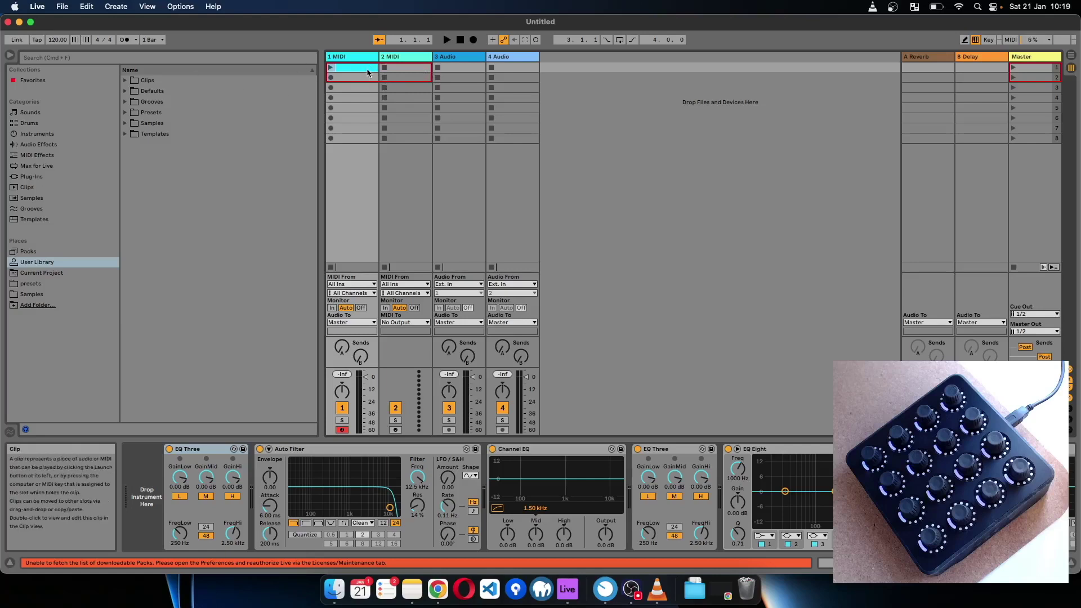
pyautogui.click(461, 59)
pyautogui.press('super+t')
pyautogui.press('super+t')
pyautogui.press('super+t')
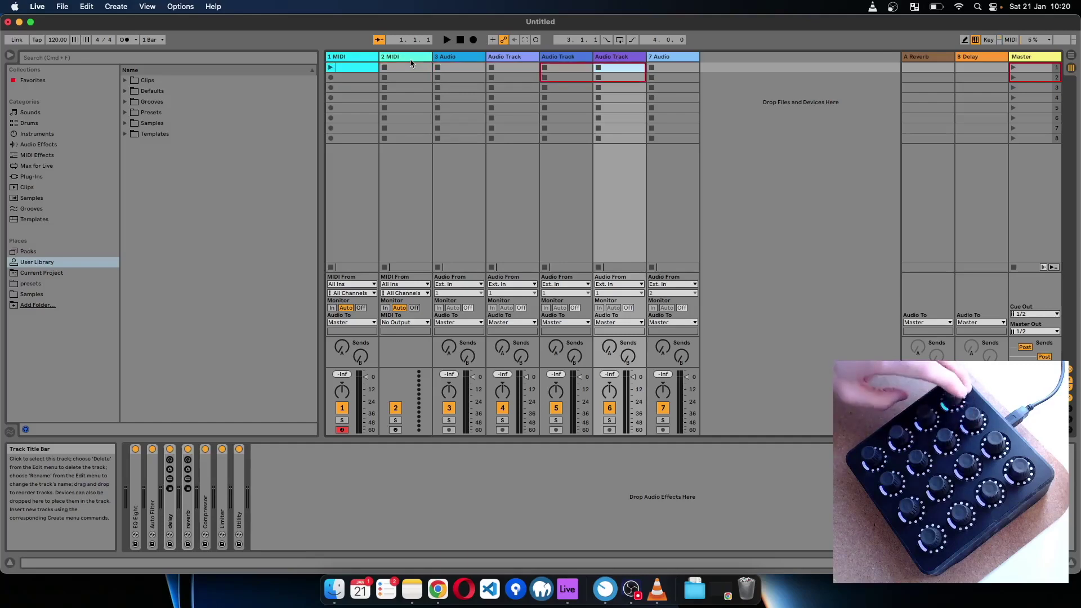
# Rename Session Box Navigation 1 to 'Session Box knob' and assign it to Knob 1.
pyautogui.press('super+Tab')
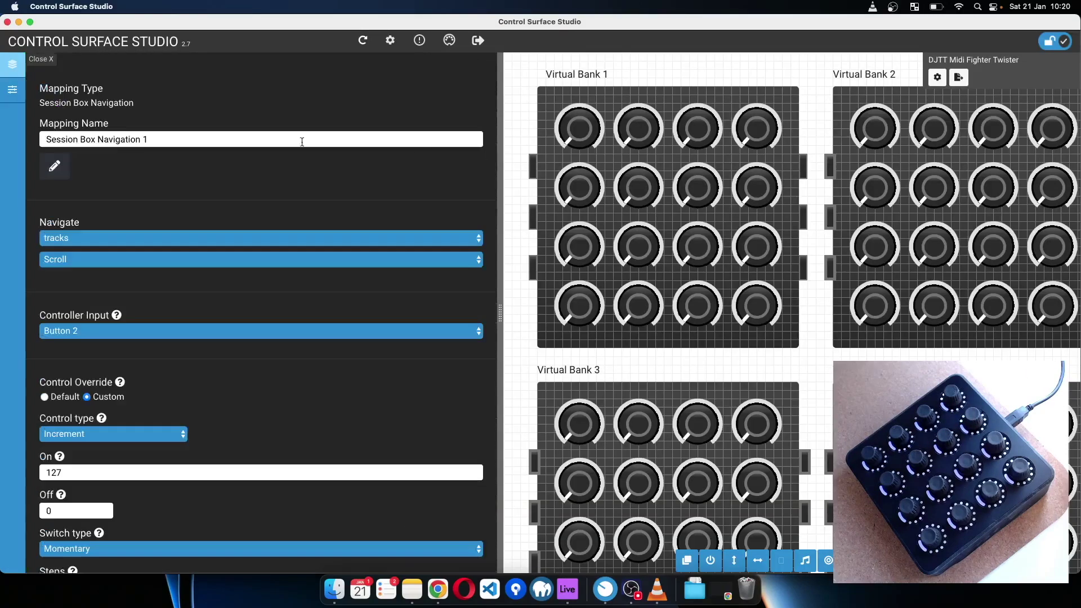
pyautogui.scroll(-2, 214, 195)
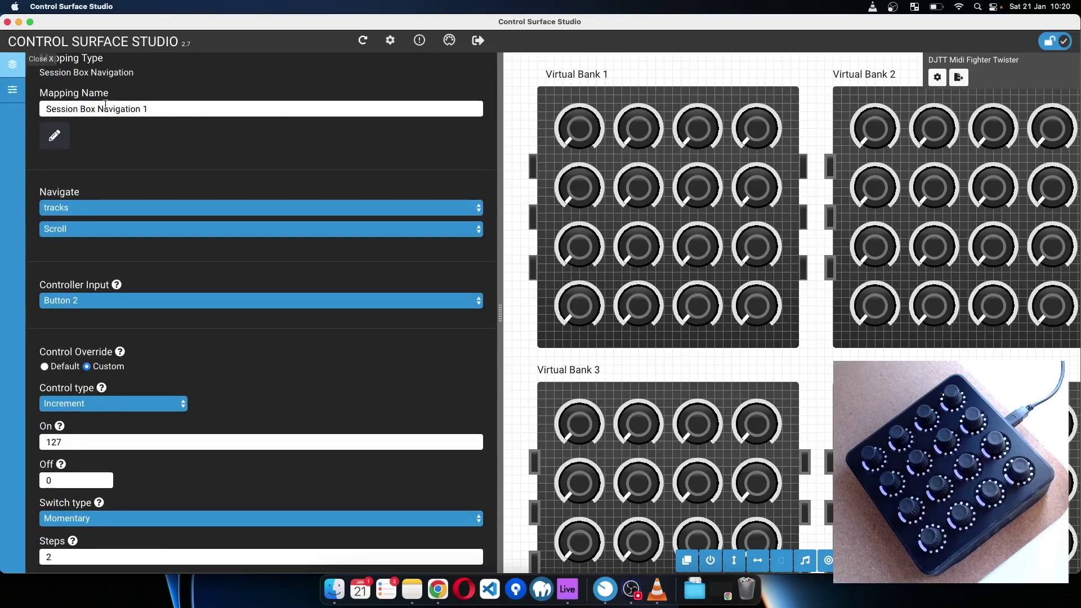
pyautogui.moveTo(97, 107); pyautogui.dragTo(321, 150)
pyautogui.write('knob')
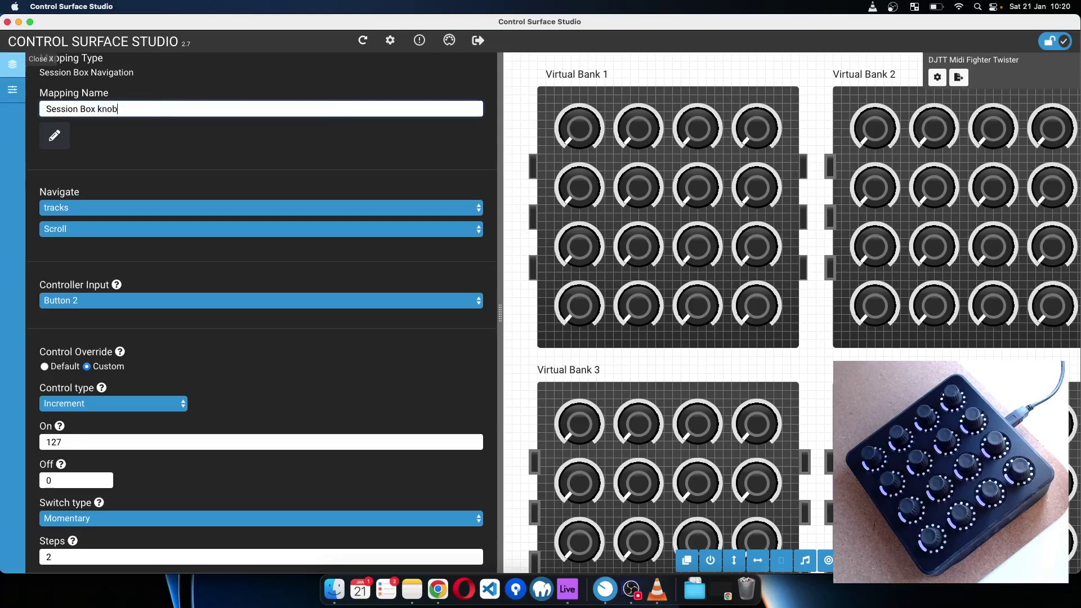
pyautogui.scroll(-2, 268, 264)
pyautogui.click(266, 264)
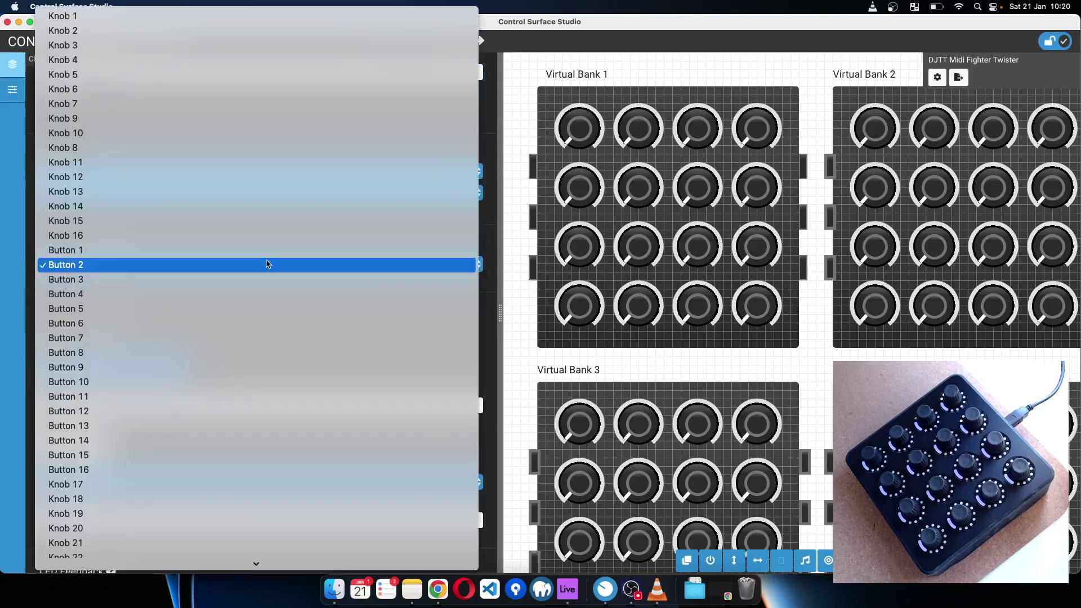
pyautogui.click(225, 16)
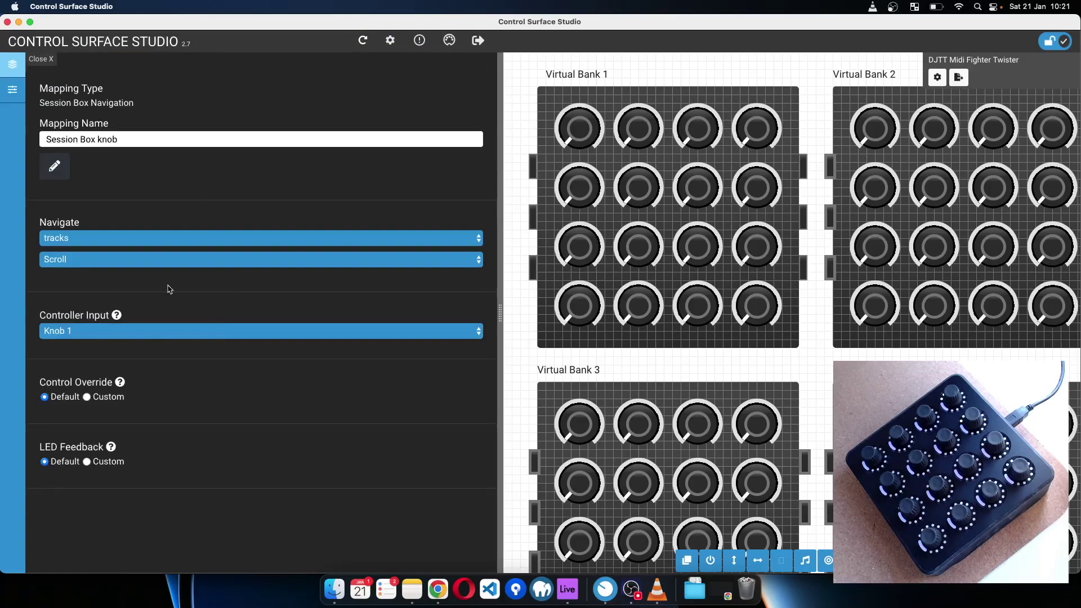
pyautogui.click(42, 59)
# Reinstall the updated script and insert four audio tracks after 1 MIDI in Live.
pyautogui.click(412, 89)
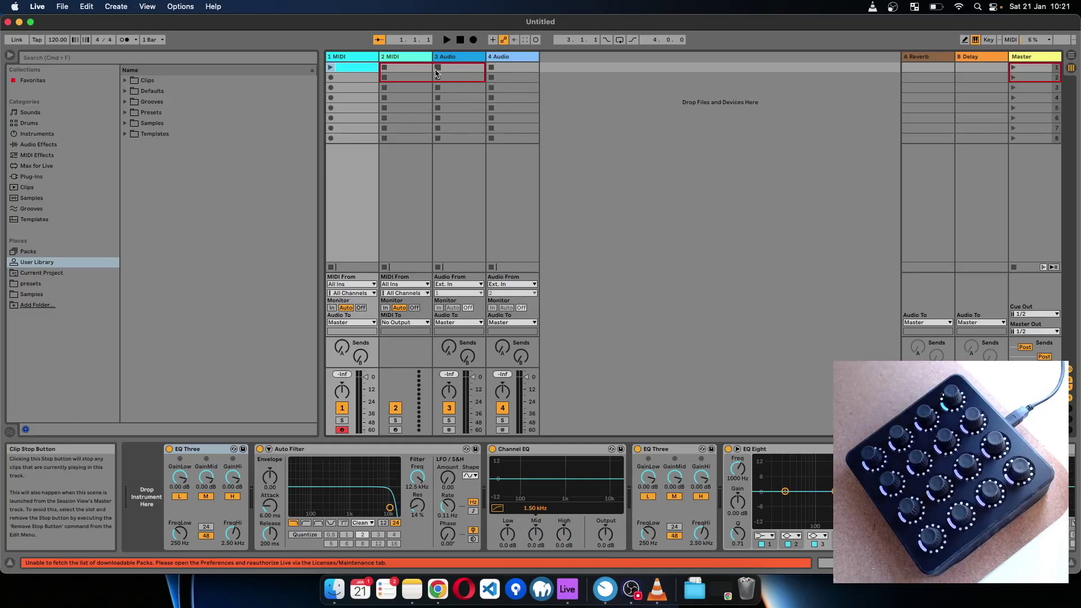
pyautogui.press('super+t')
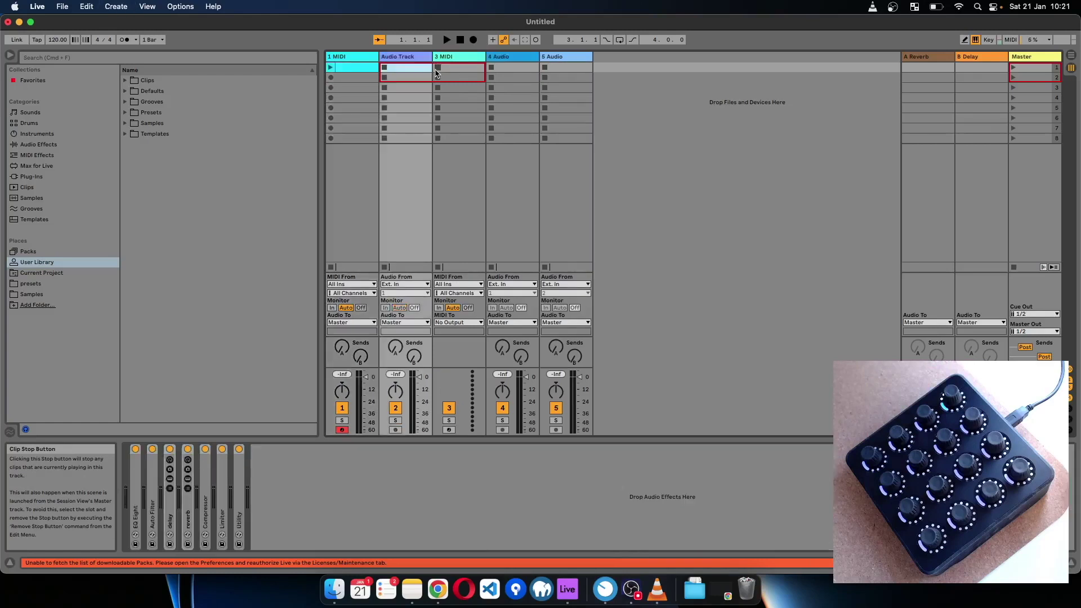
pyautogui.press('super+t')
pyautogui.press('super+t')
pyautogui.press('super+t')
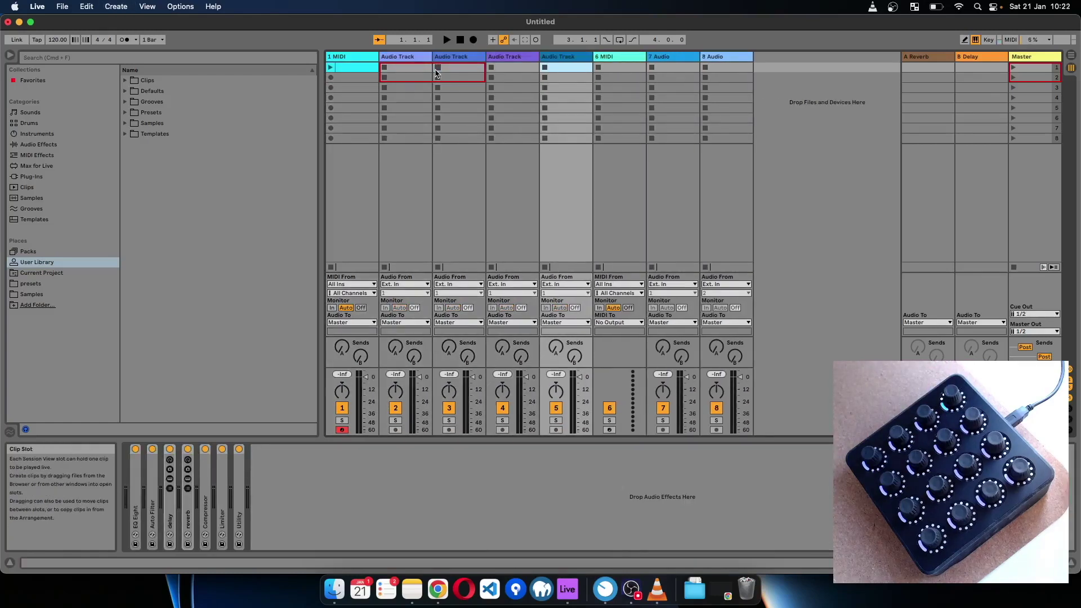